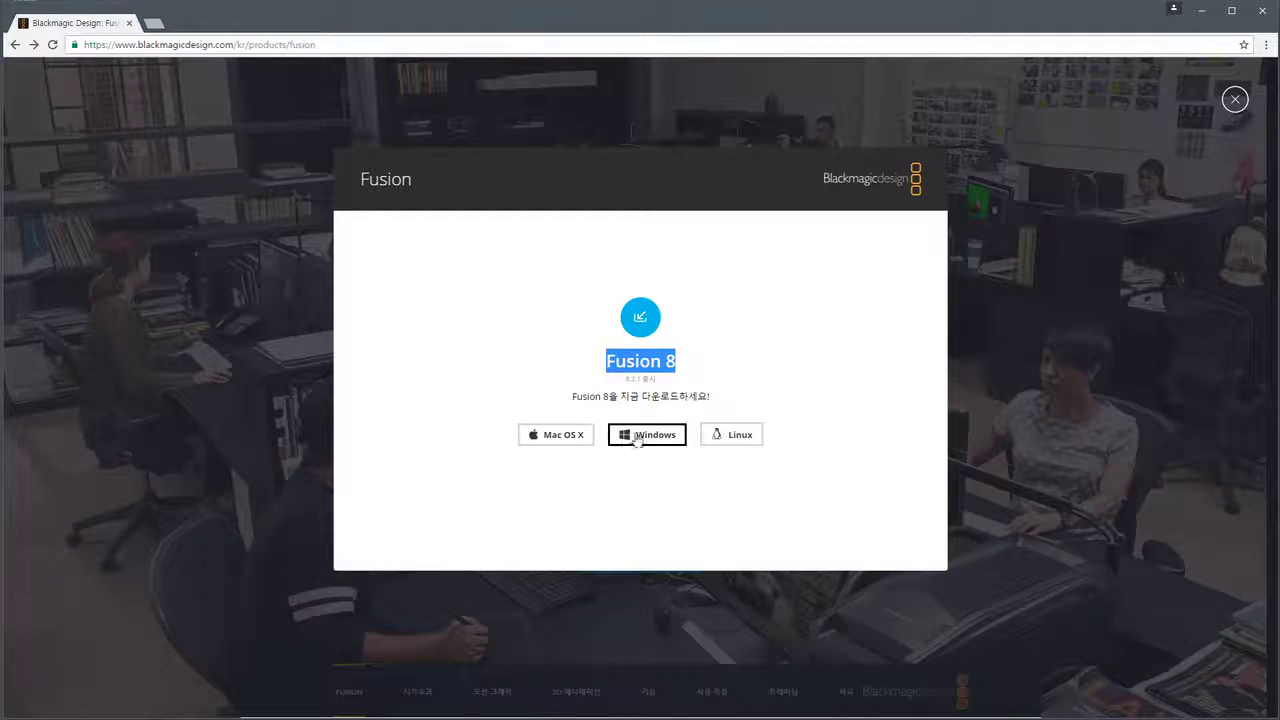
Choose the Windows download of Fusion 8 and fill in fusion as first and last name plus the e-mail address
click(632, 438)
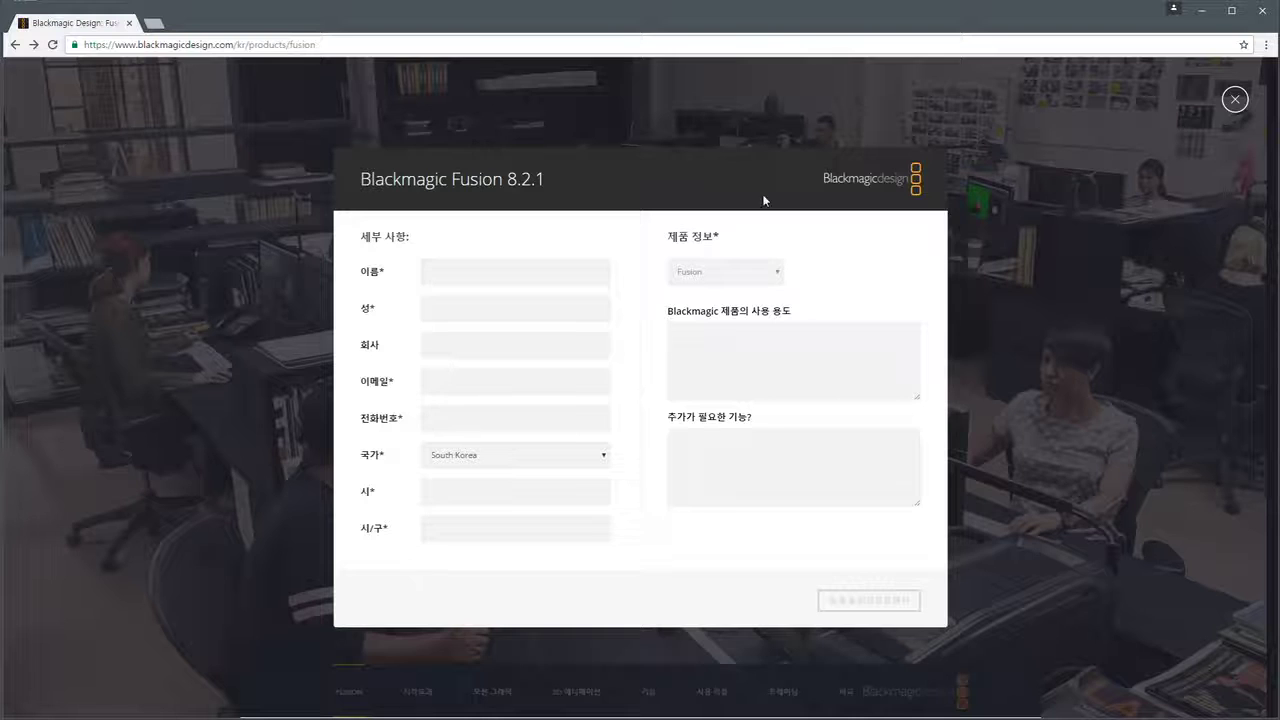
click(467, 279)
text(세)
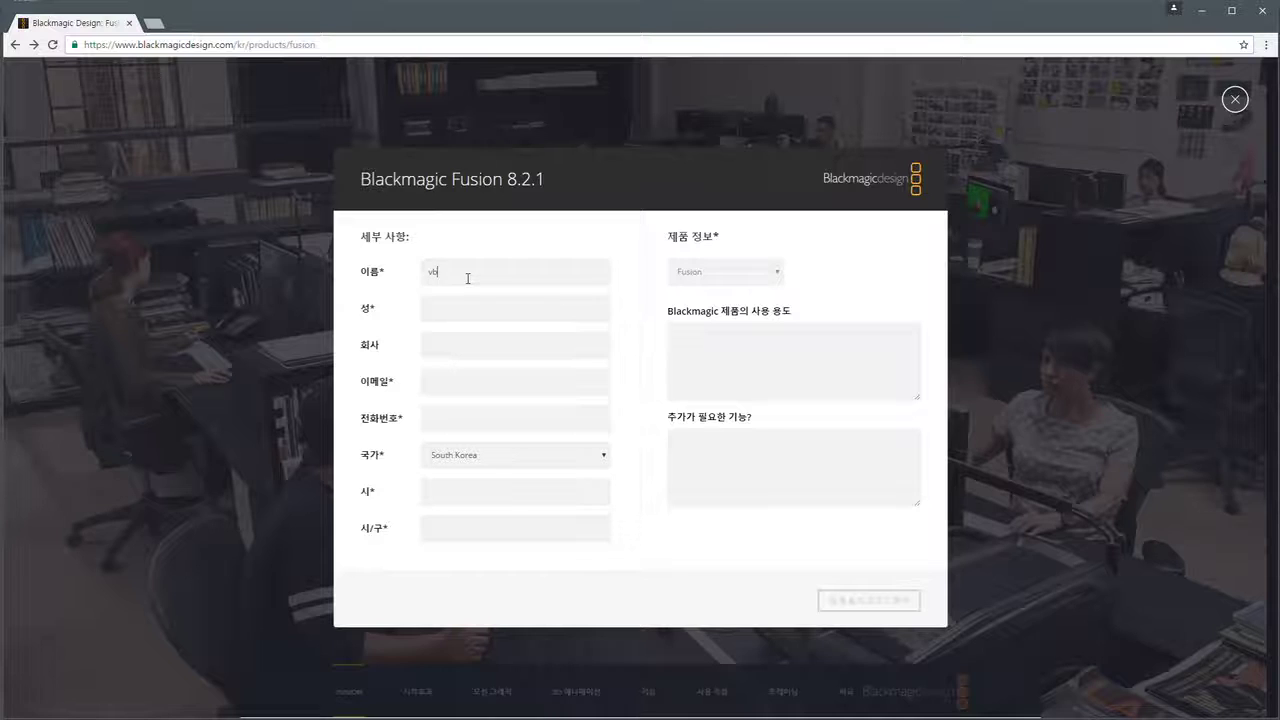
key(BackSpace)
text(fusion)
key(Tab)
text(fusion)
key(Tab)
key(Tab)
text(min)
key(Down)
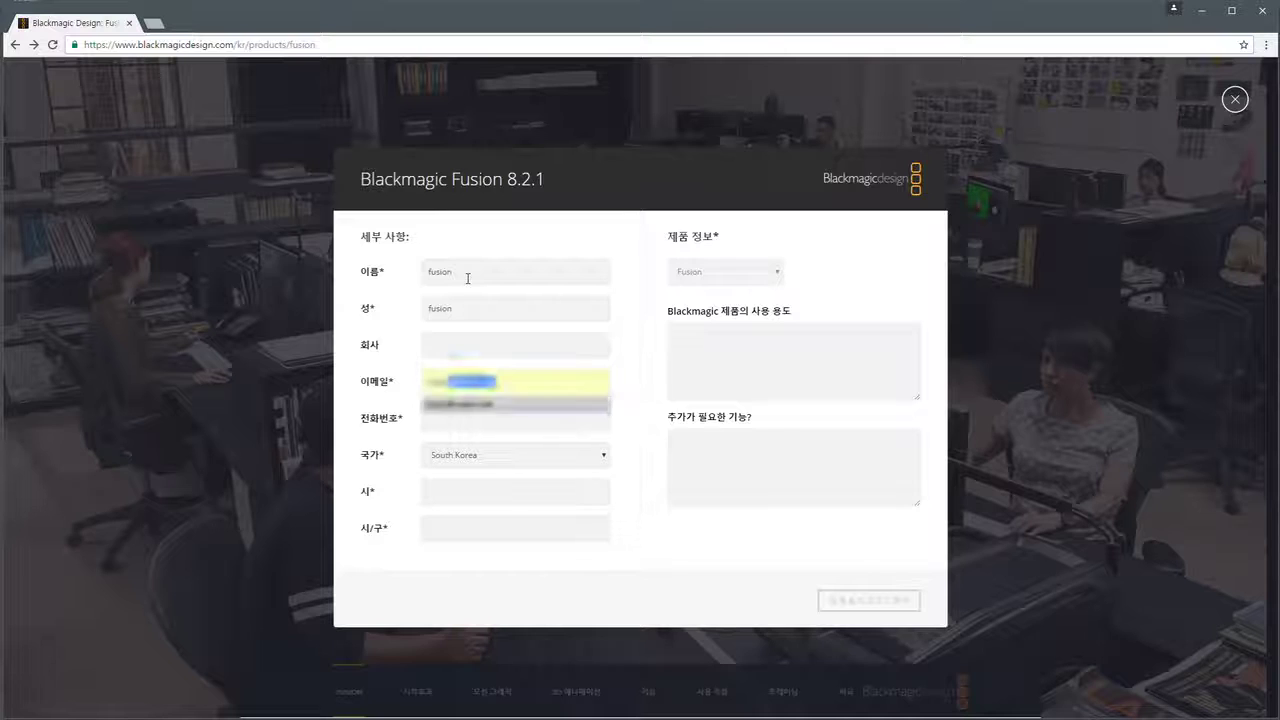
key(Return)
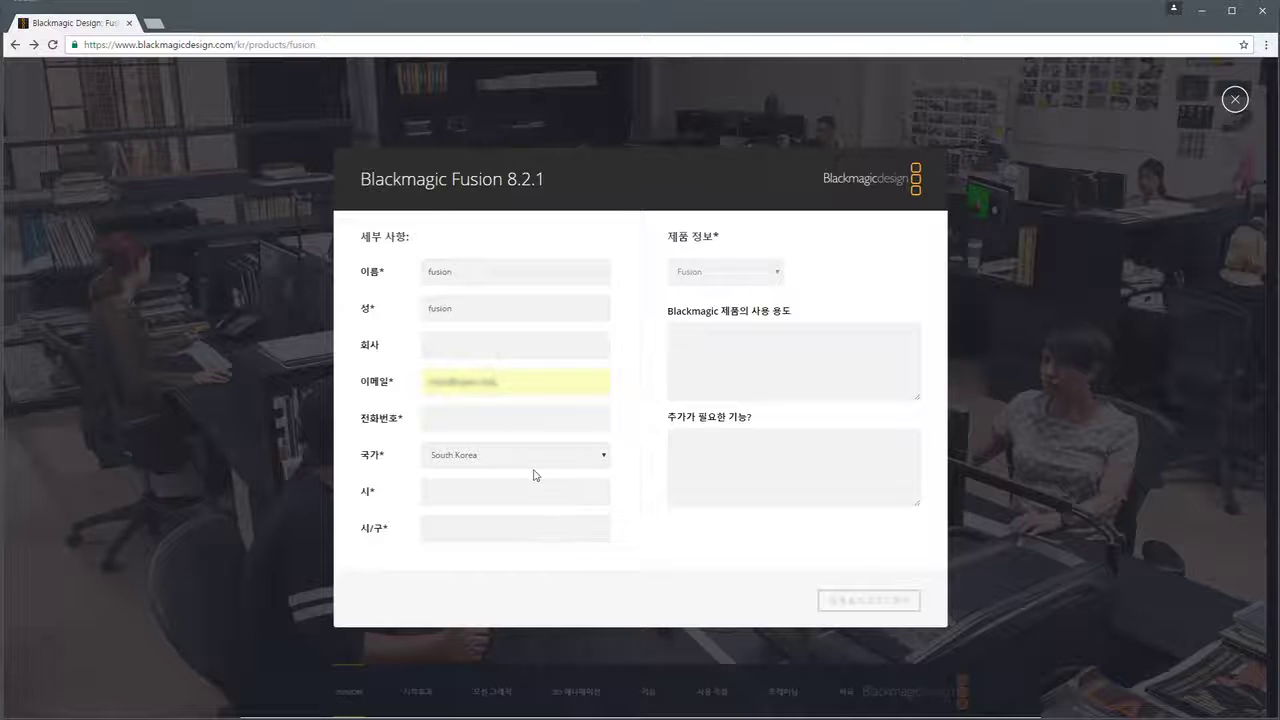
Enter seoul for both city and district, fill in the phone number, and submit the registration to start the download
click(488, 496)
text(seoul)
key(Tab)
text(seoul)
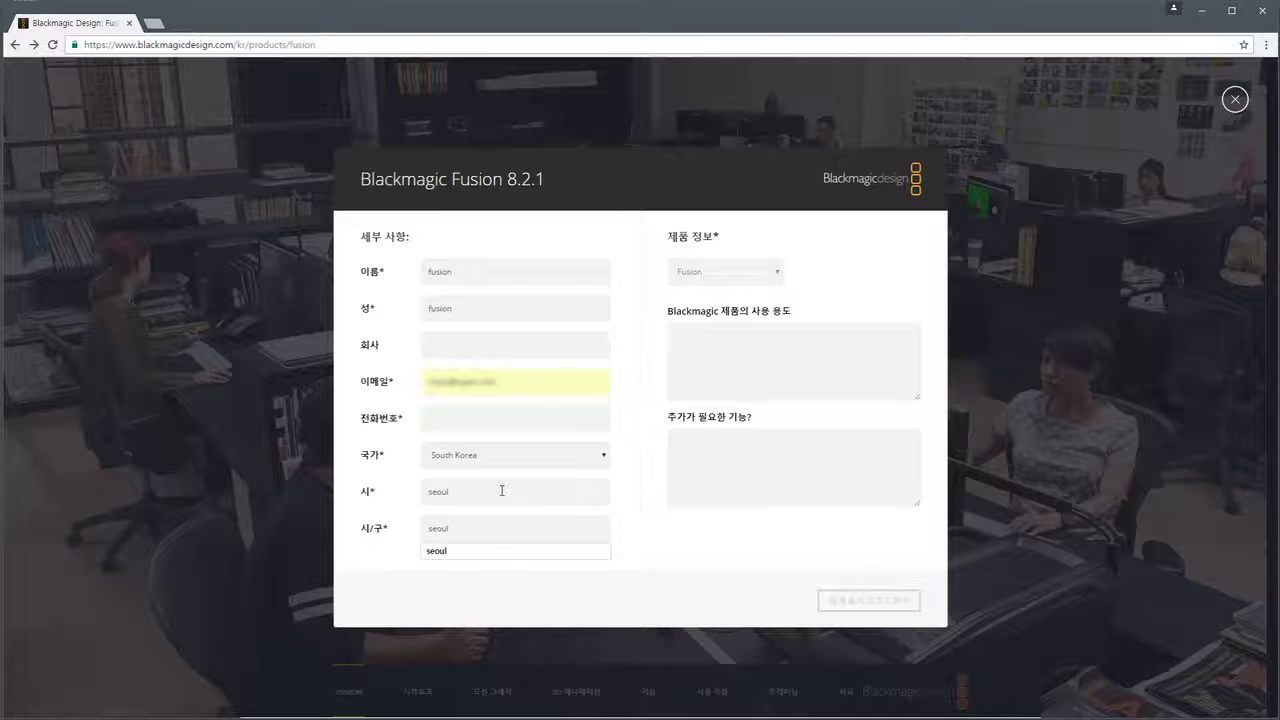
key(Tab)
click(493, 407)
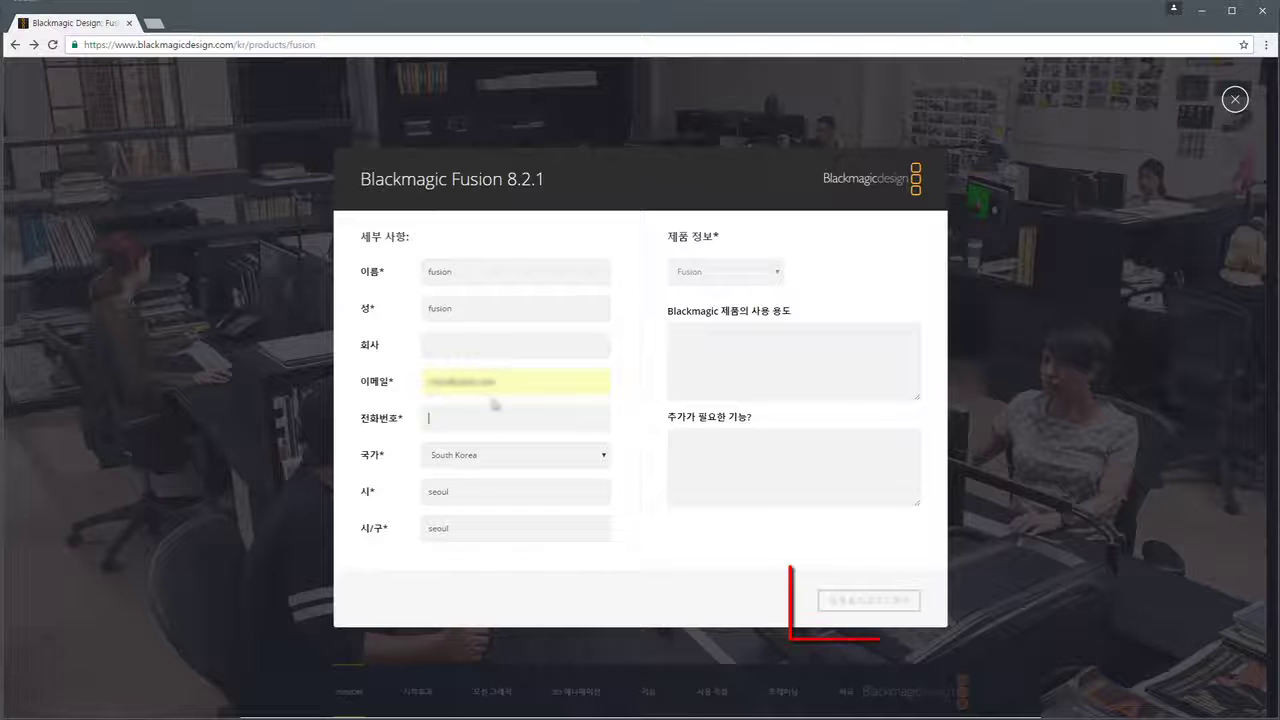
text(02)
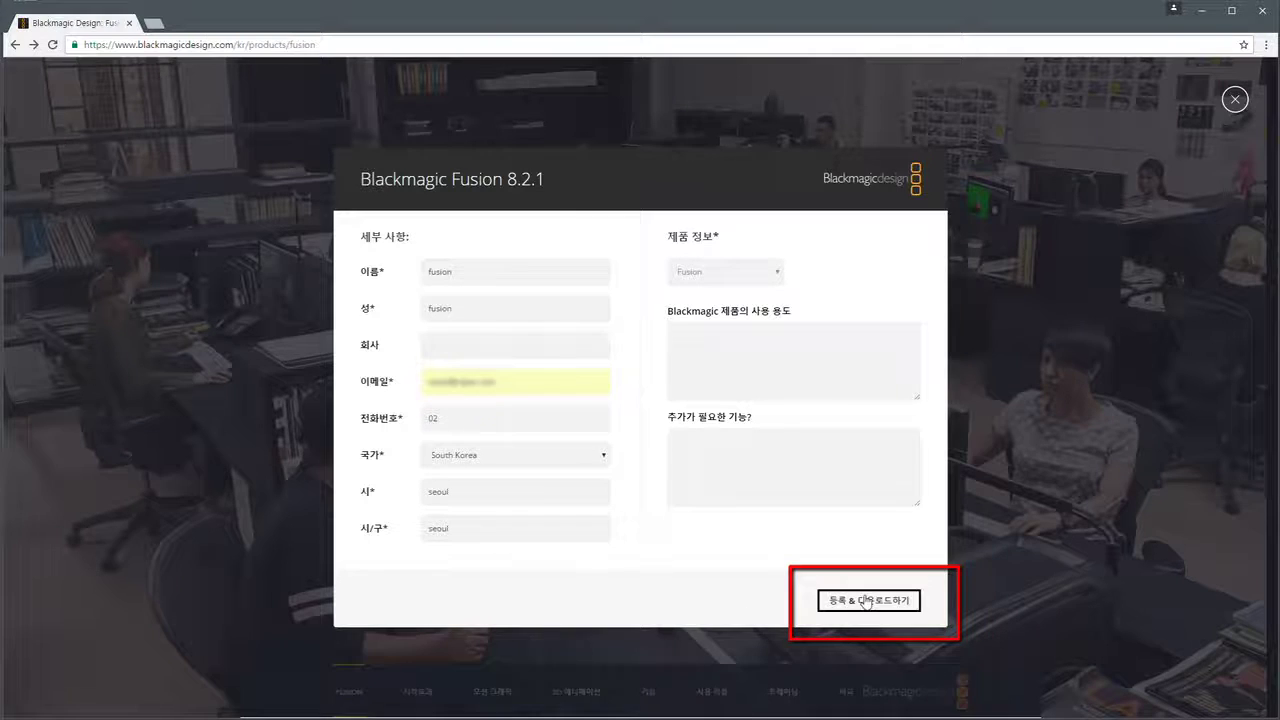
click(868, 600)
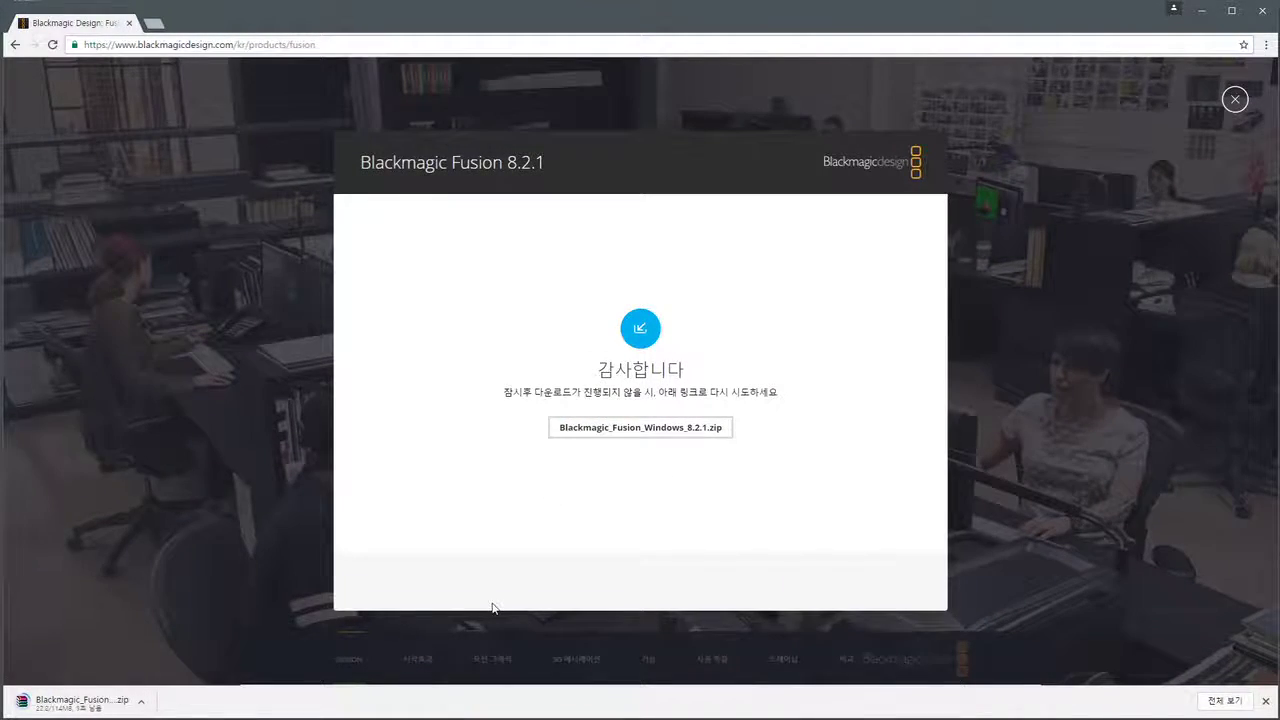
Show Blackmagic_Fusion_Windows_8.2.1.zip in its download folder and extract it to a folder of the same name
click(141, 702)
click(176, 658)
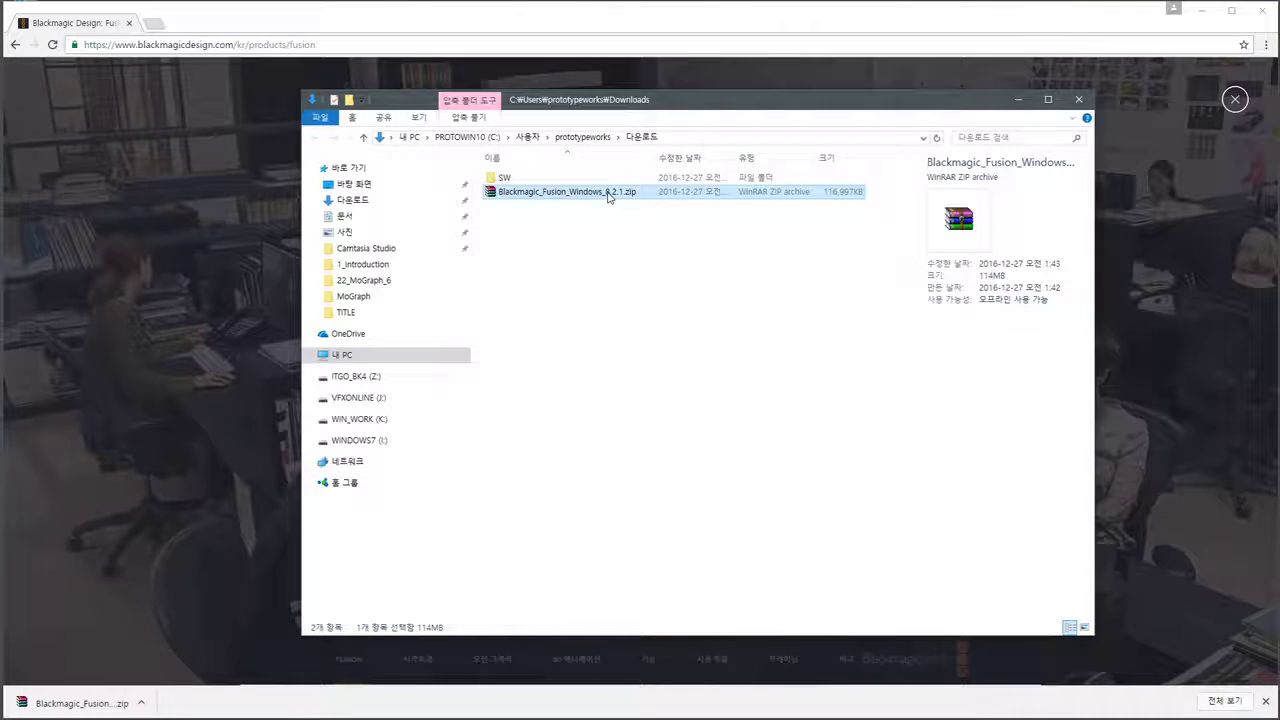
right_click(607, 193)
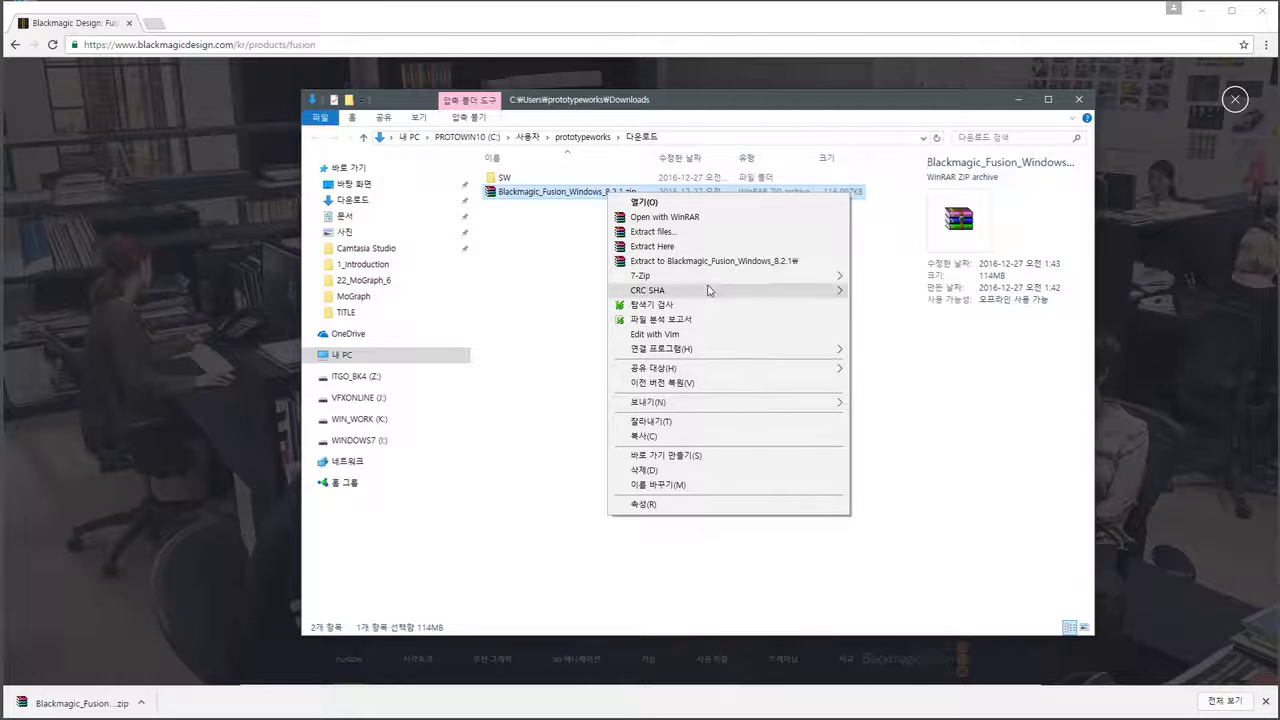
click(730, 261)
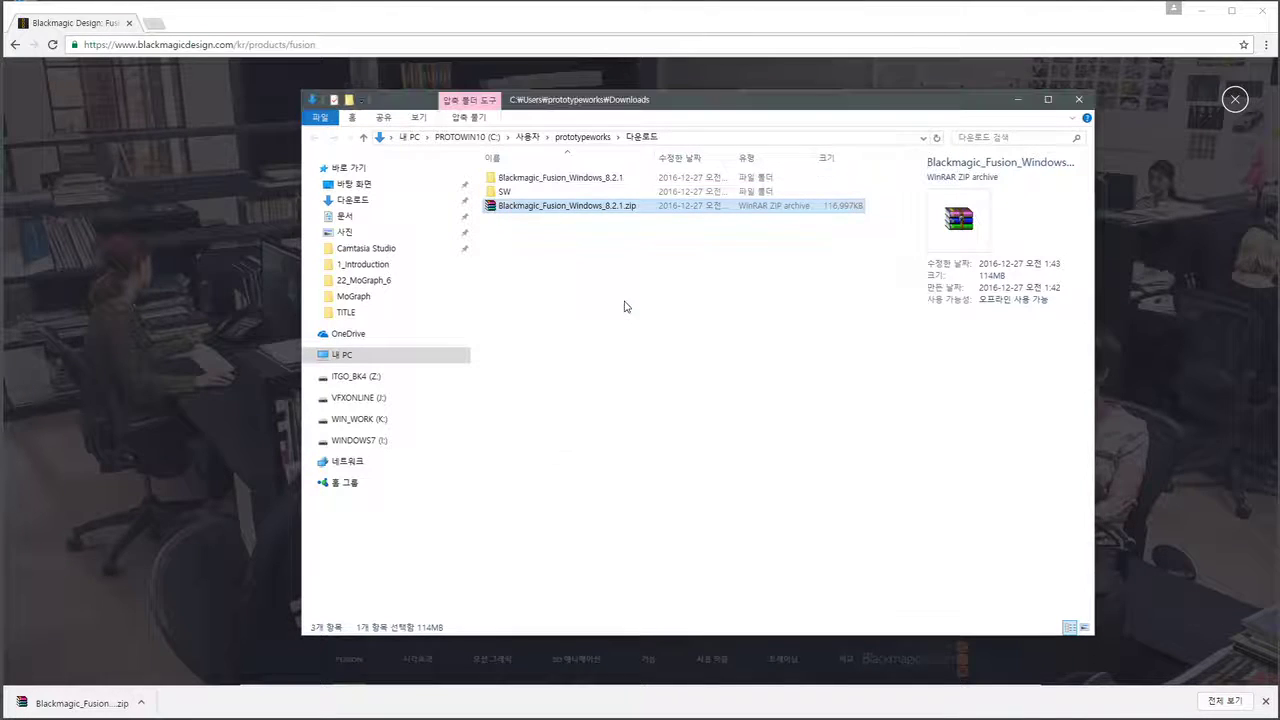
Run Install Fusion v8.2.1.msi from the extracted folder, accept the license agreement and complete the installation
double_click(560, 180)
click(590, 206)
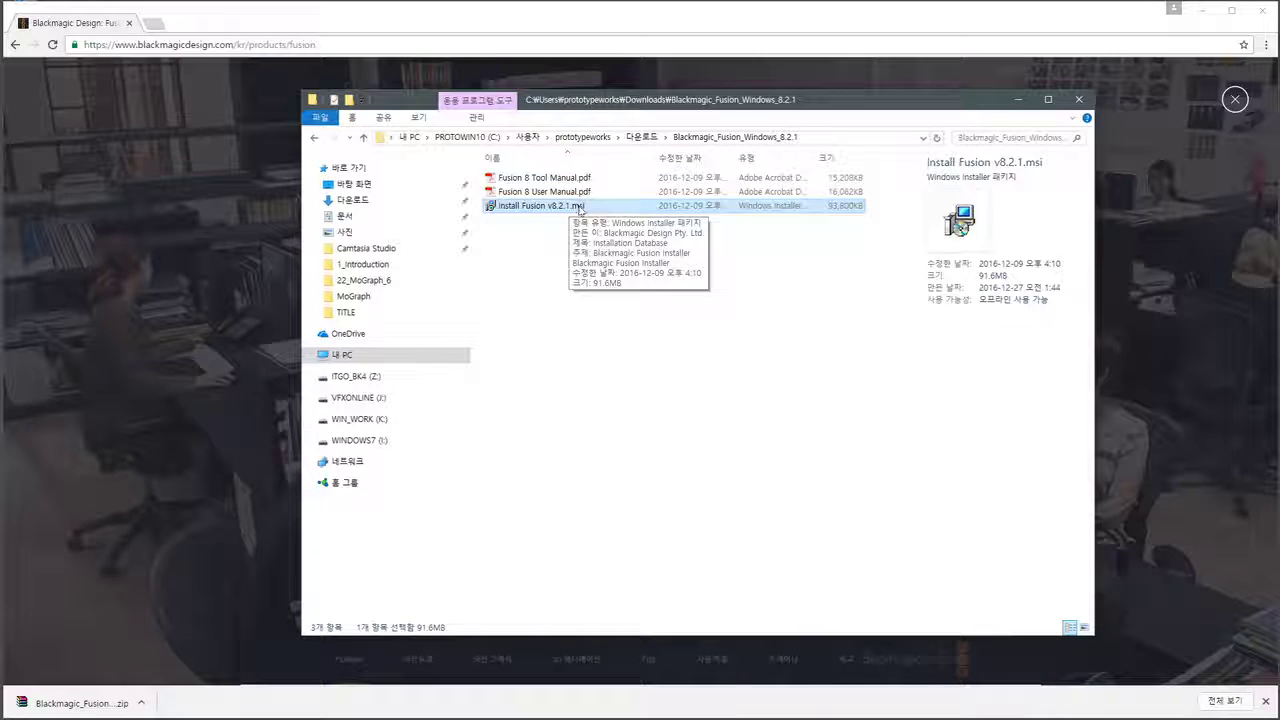
double_click(580, 209)
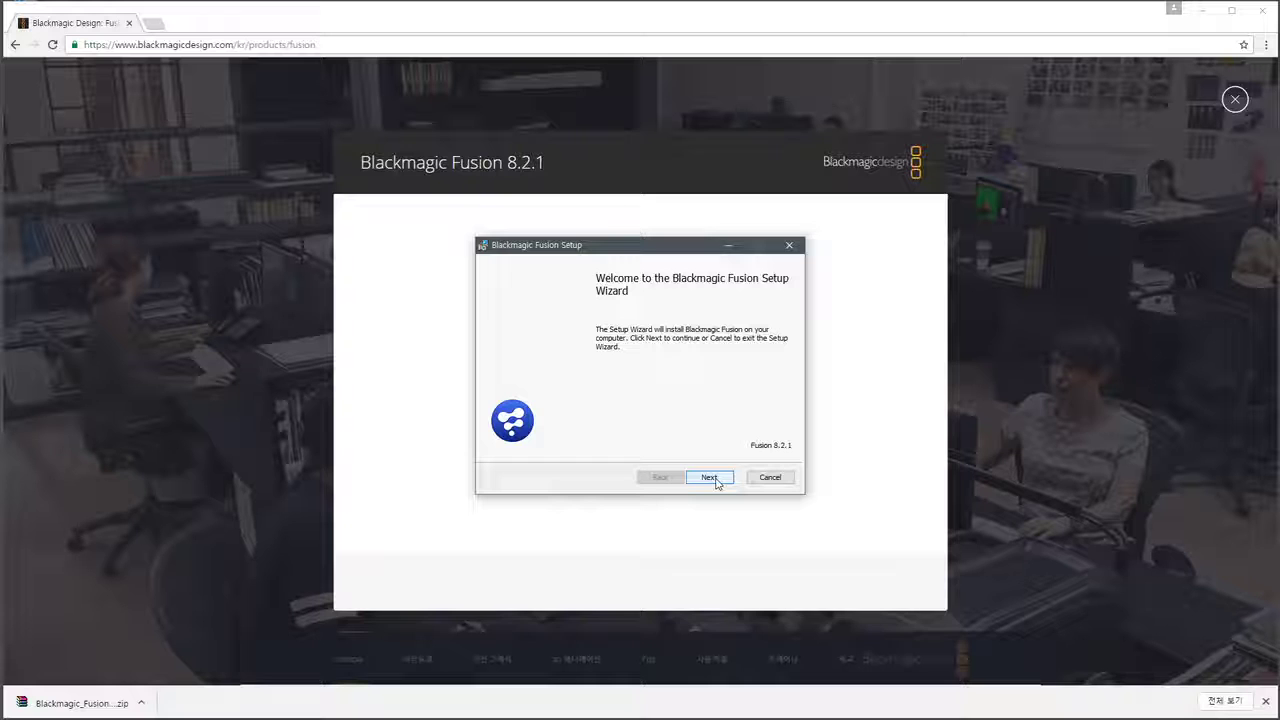
click(716, 481)
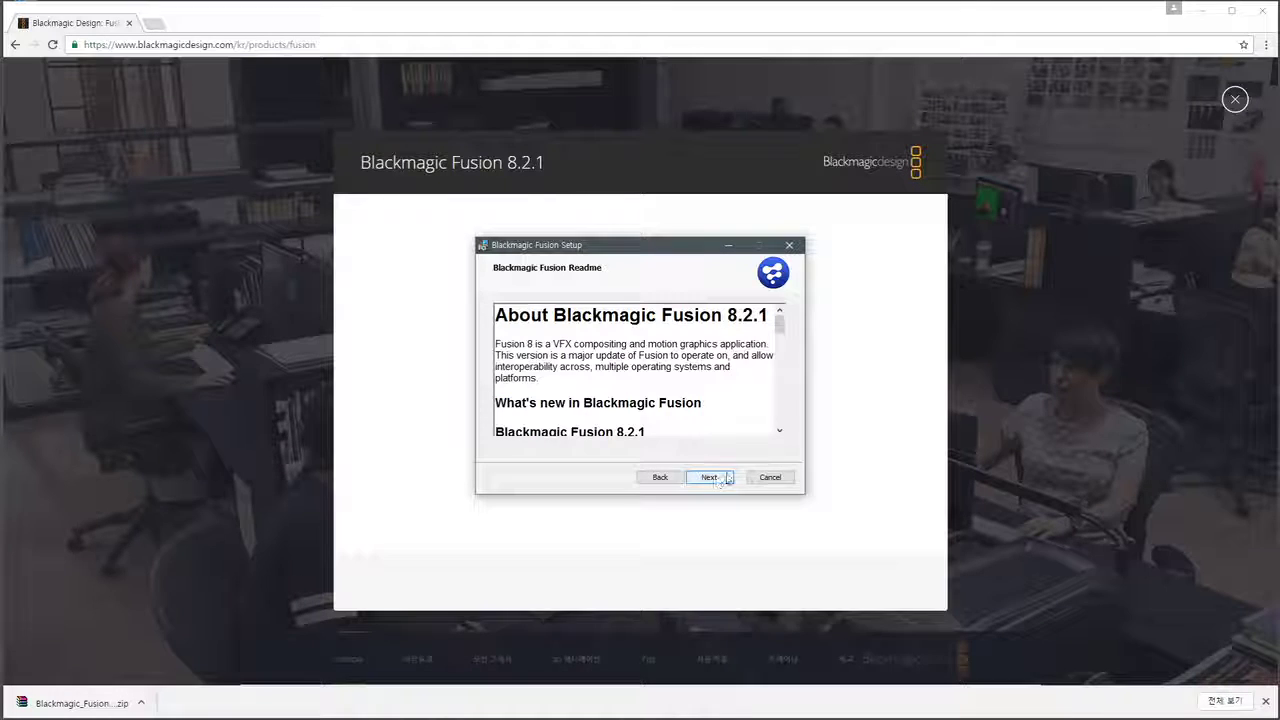
click(727, 478)
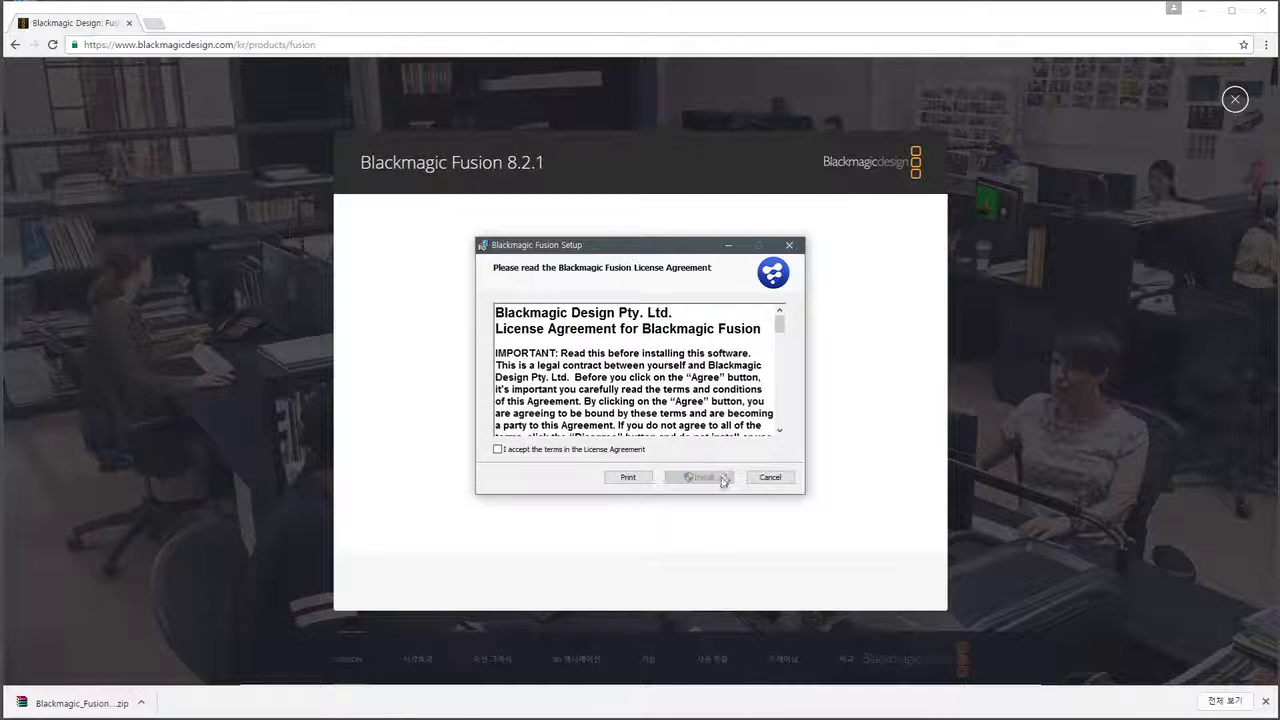
click(605, 451)
click(700, 477)
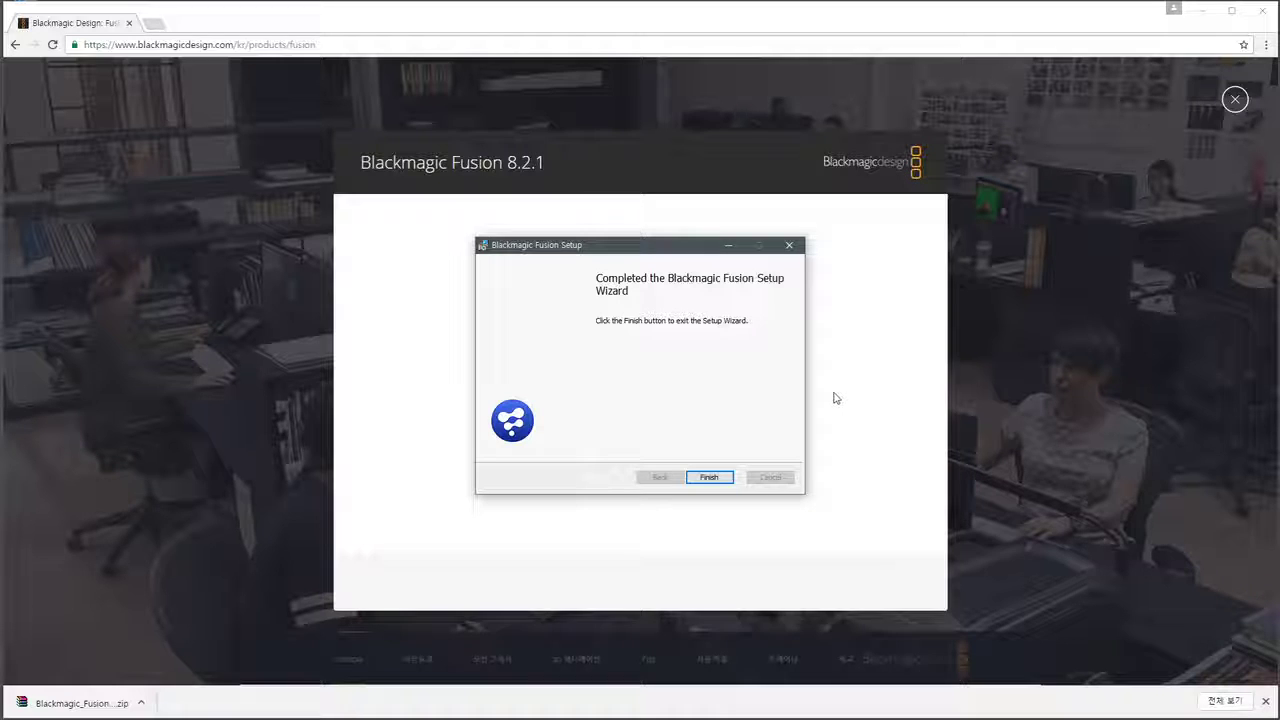
click(711, 482)
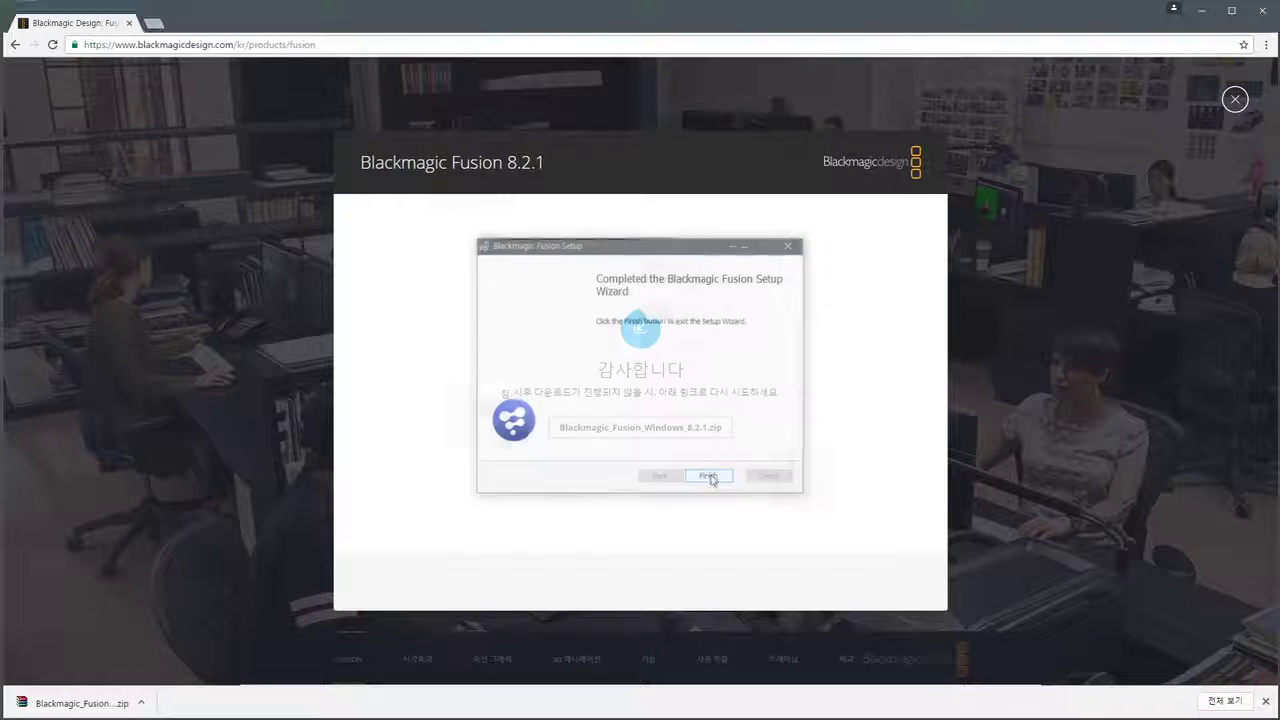
Minimize the open browser and folder windows and move the Fusion 8 shortcut to the middle of the desktop
click(1201, 10)
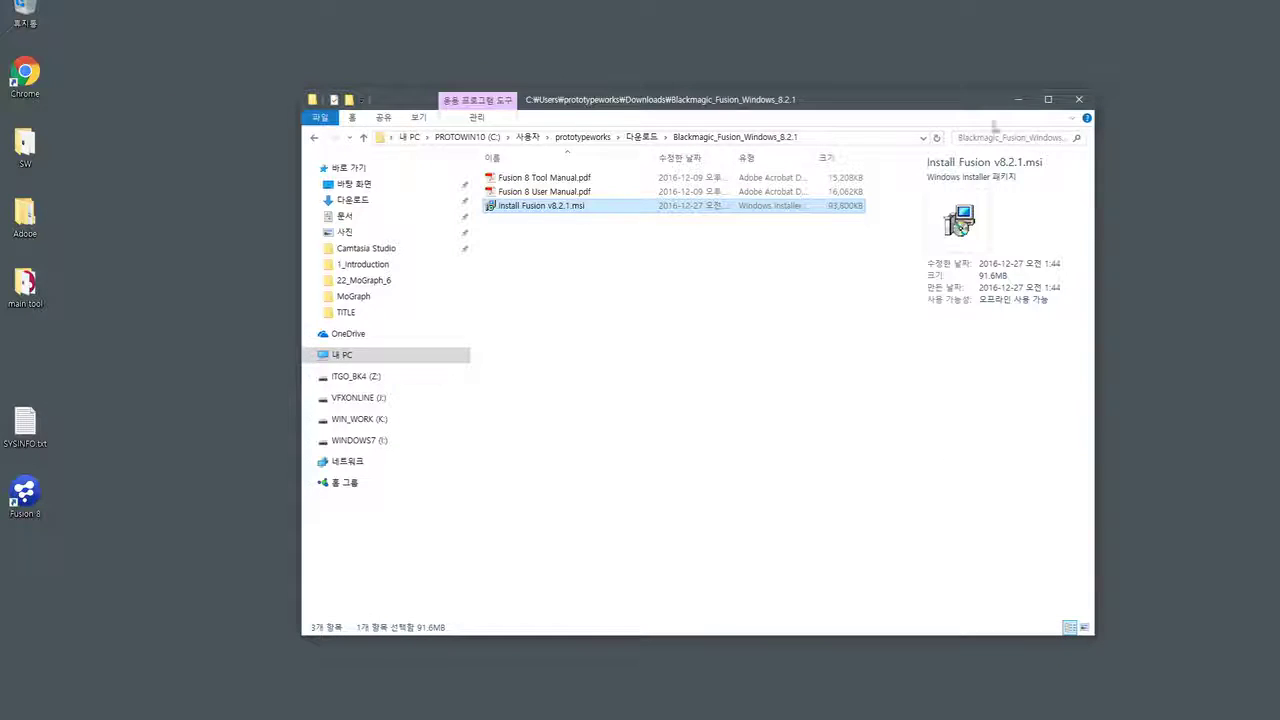
click(1018, 99)
drag(33, 498, 540, 300)
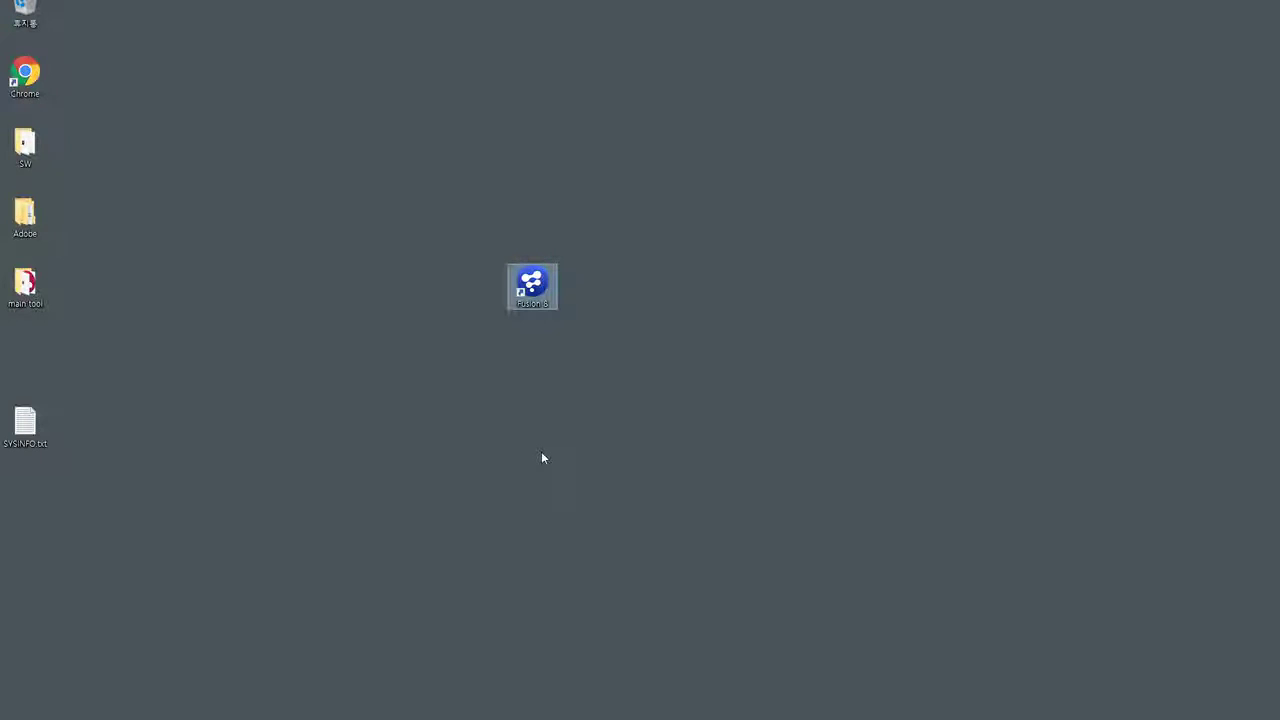
click(475, 362)
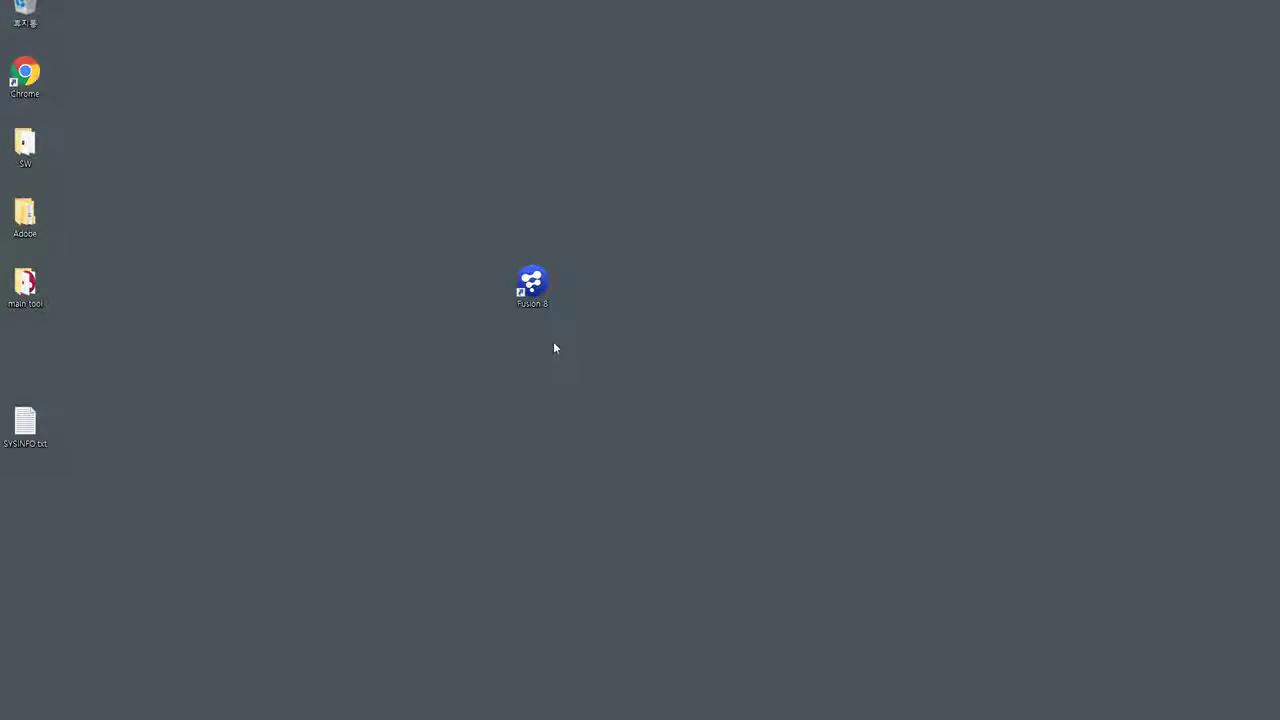
Launch Fusion 8 from its desktop shortcut and move and enlarge its window to fill the screen
double_click(532, 285)
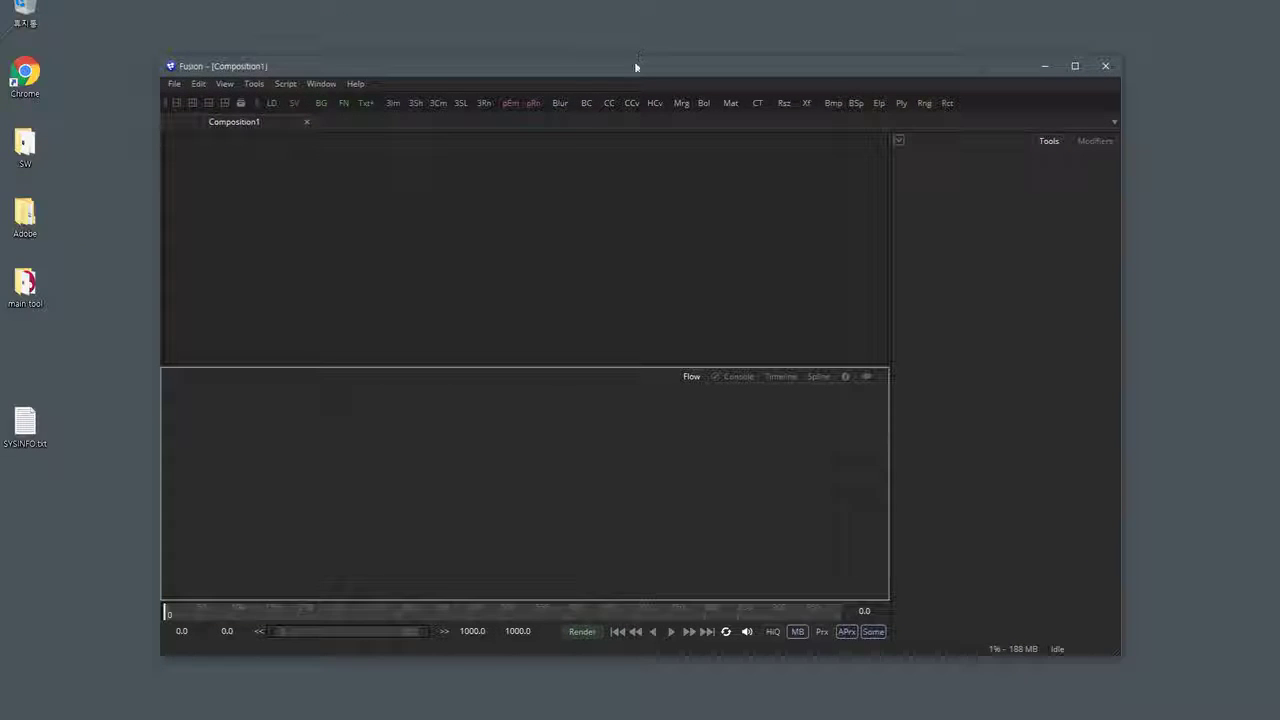
drag(635, 67, 475, 10)
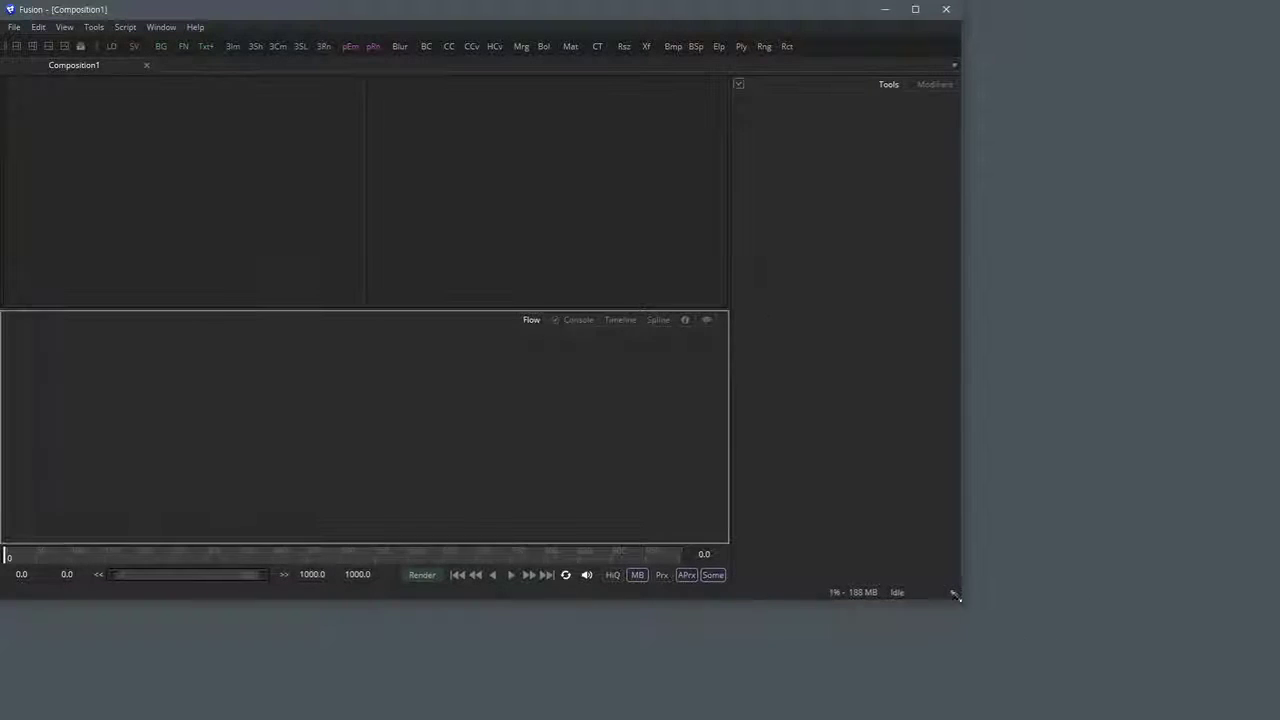
drag(955, 595, 1269, 706)
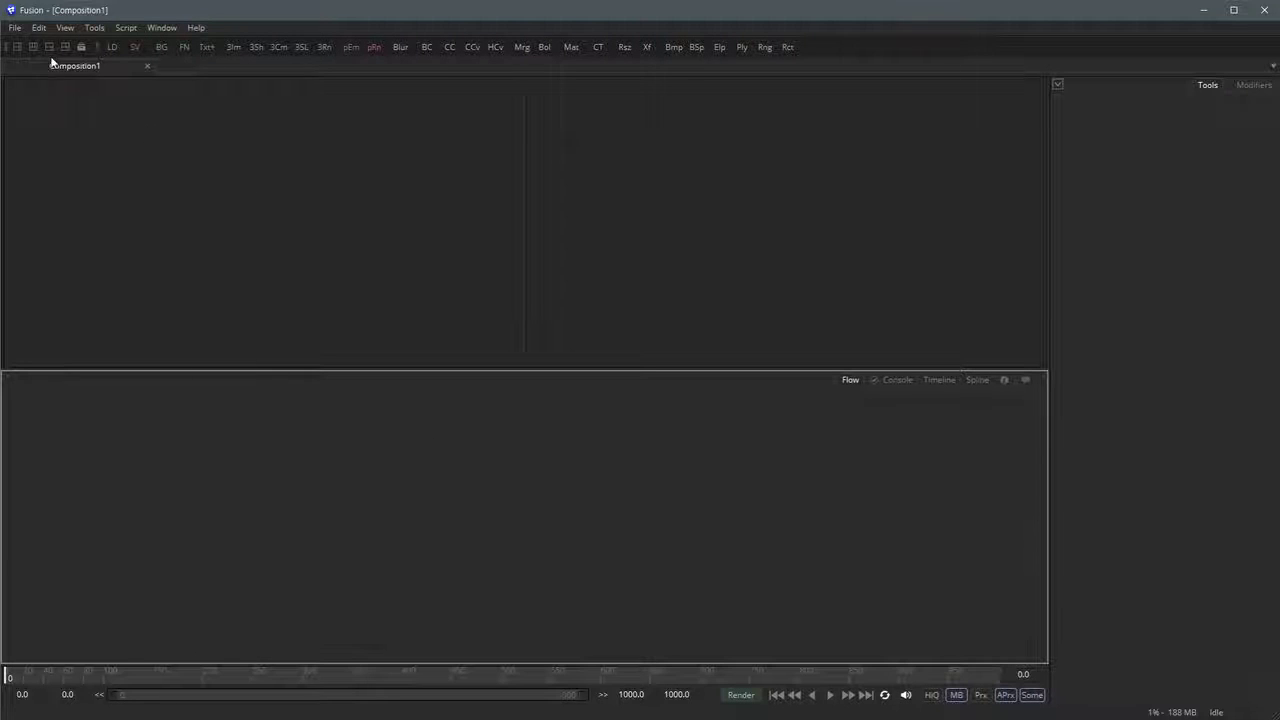
Exit Fusion and switch to the Chrome window with the Windows QuickTime download page
click(14, 31)
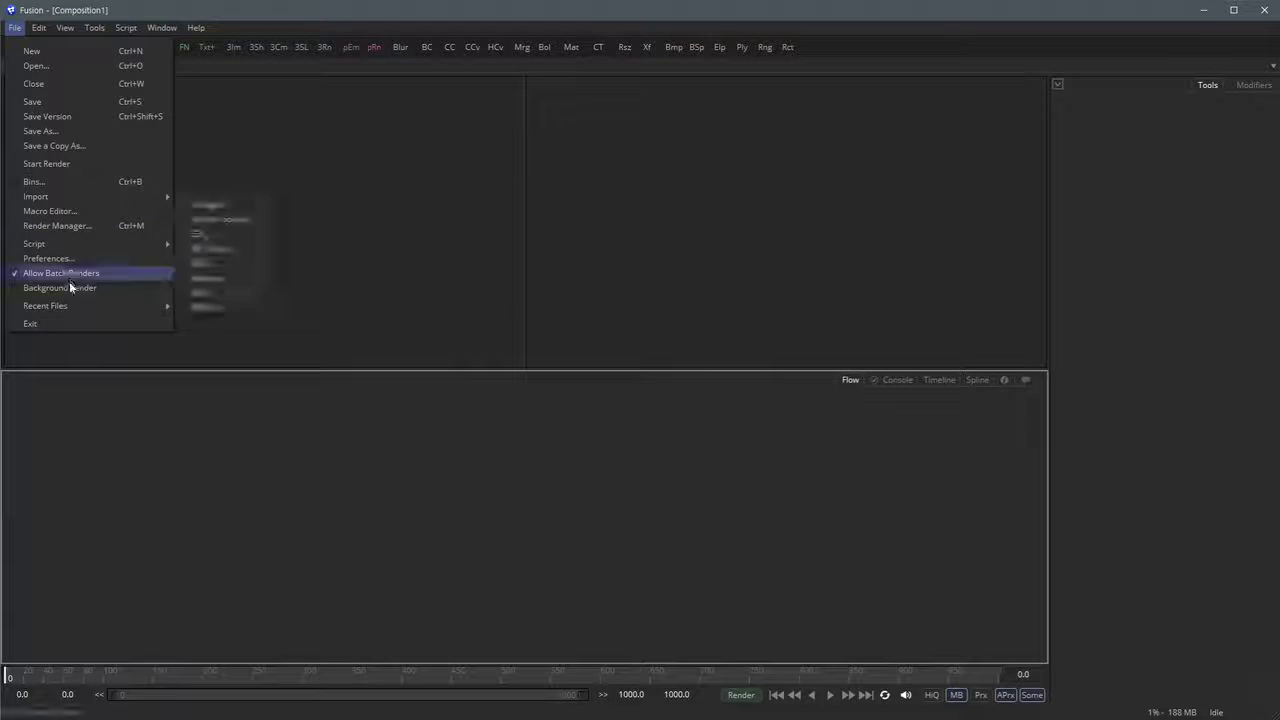
click(74, 321)
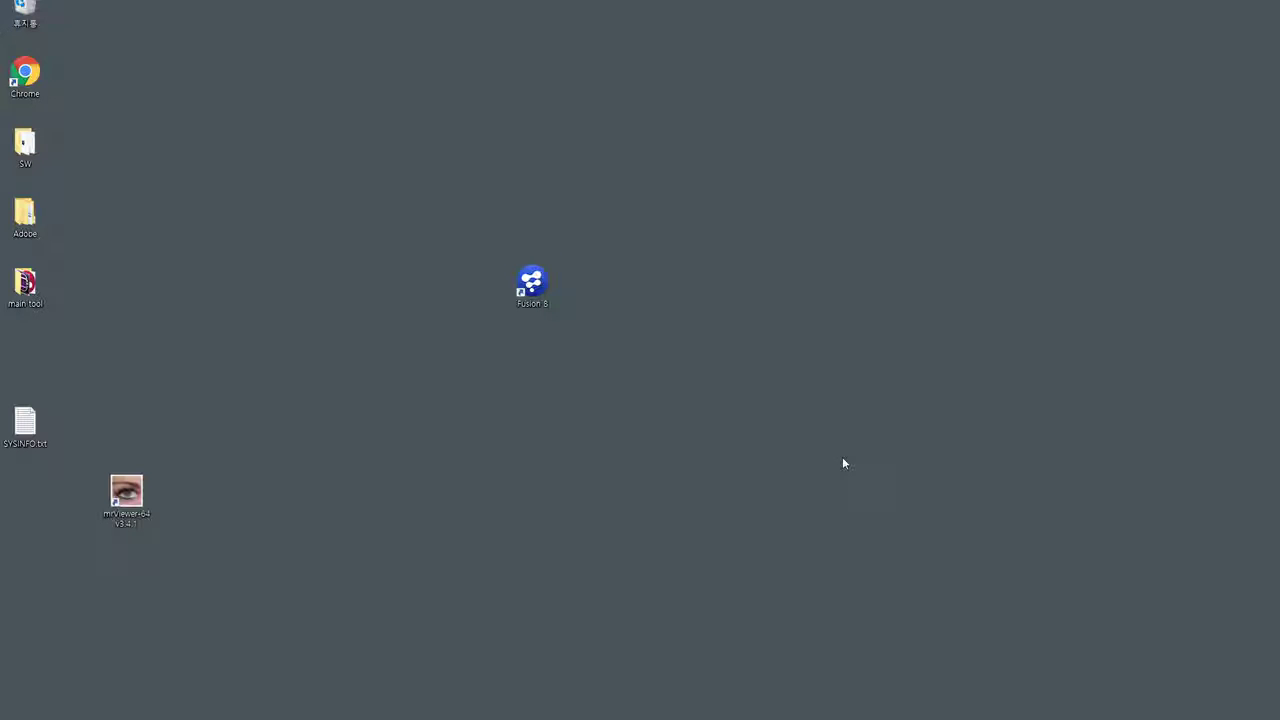
mouse_move(443, 710)
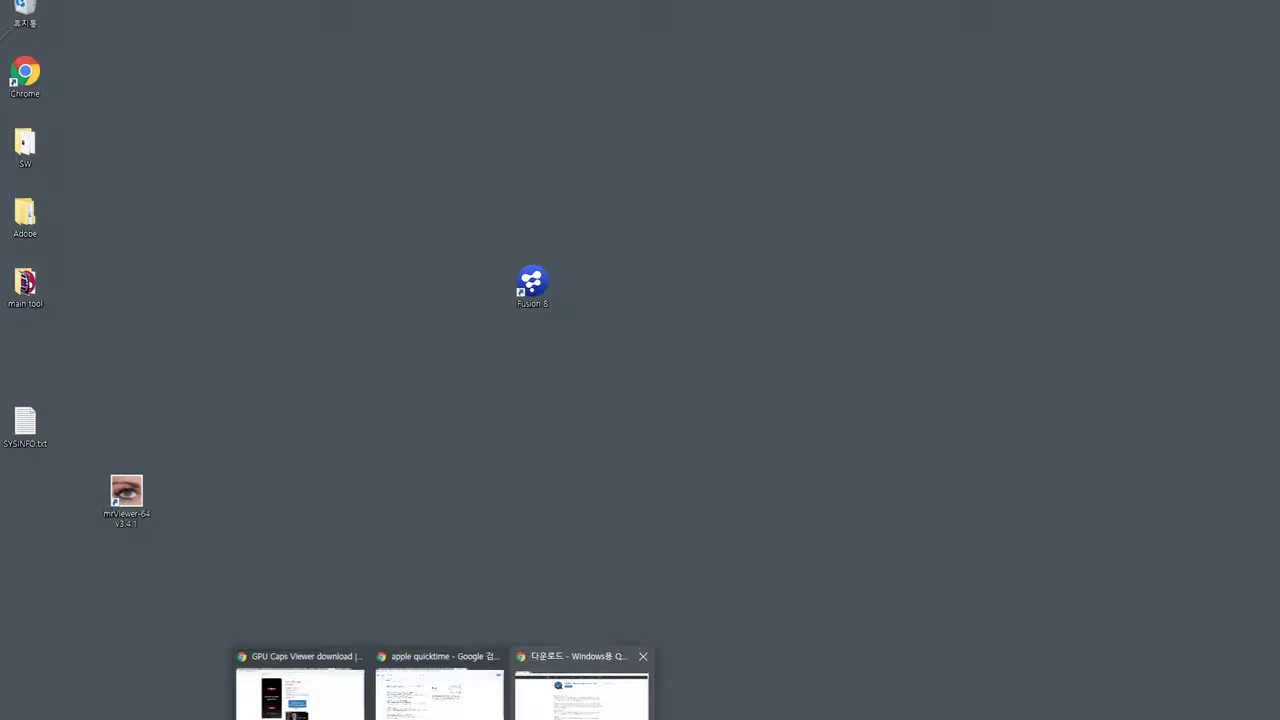
click(583, 690)
Download QuickTime 7.7.8 for Windows from the Apple support page and show QuickTimeInstaller.exe in its folder
click(309, 50)
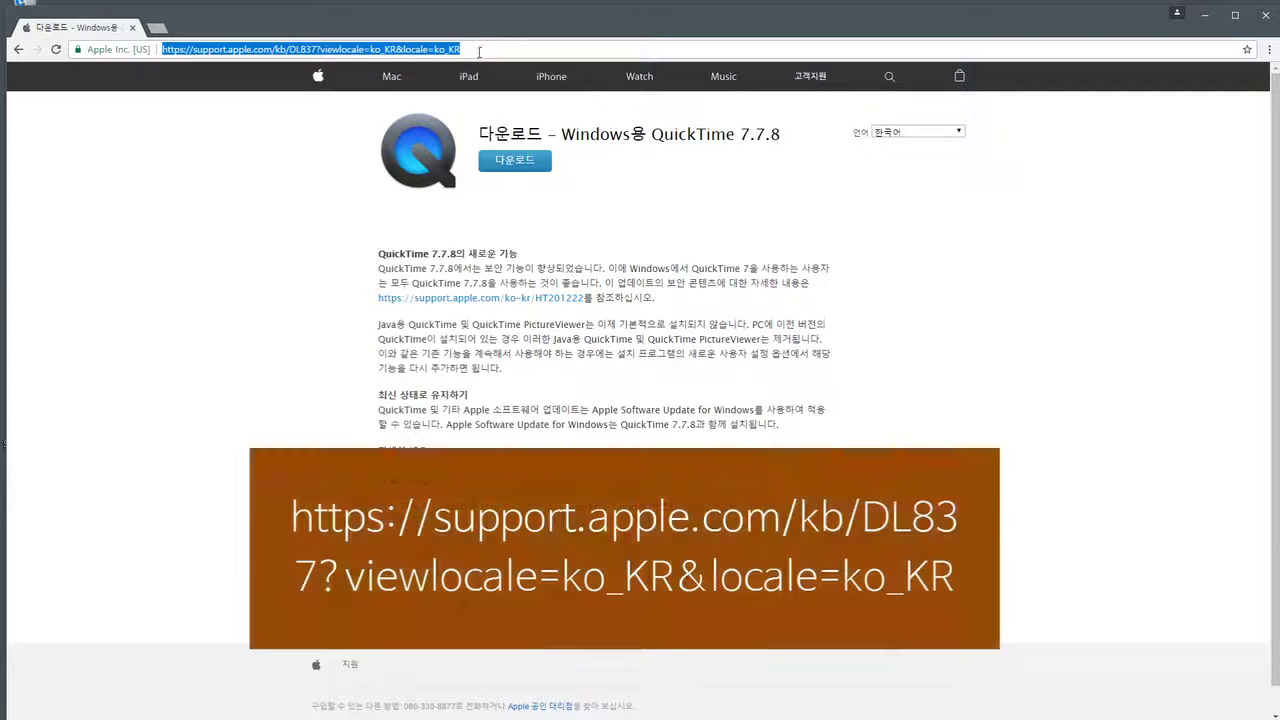
click(685, 233)
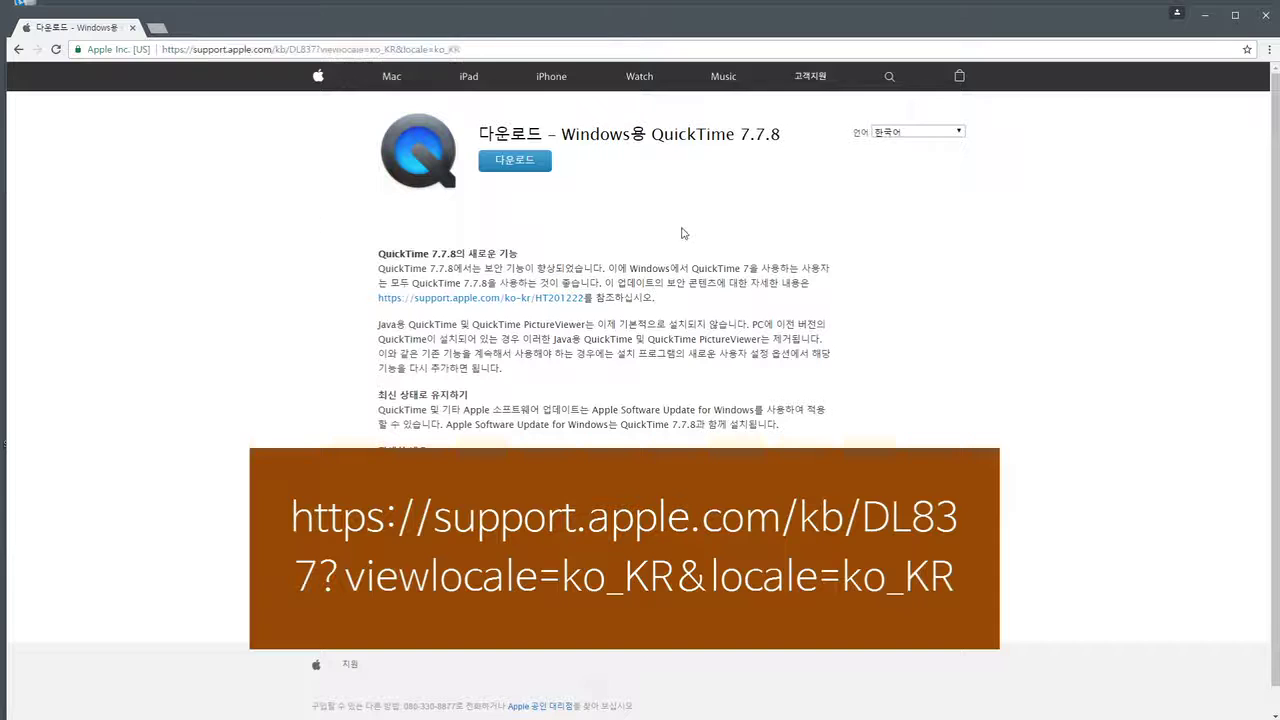
drag(566, 133, 796, 140)
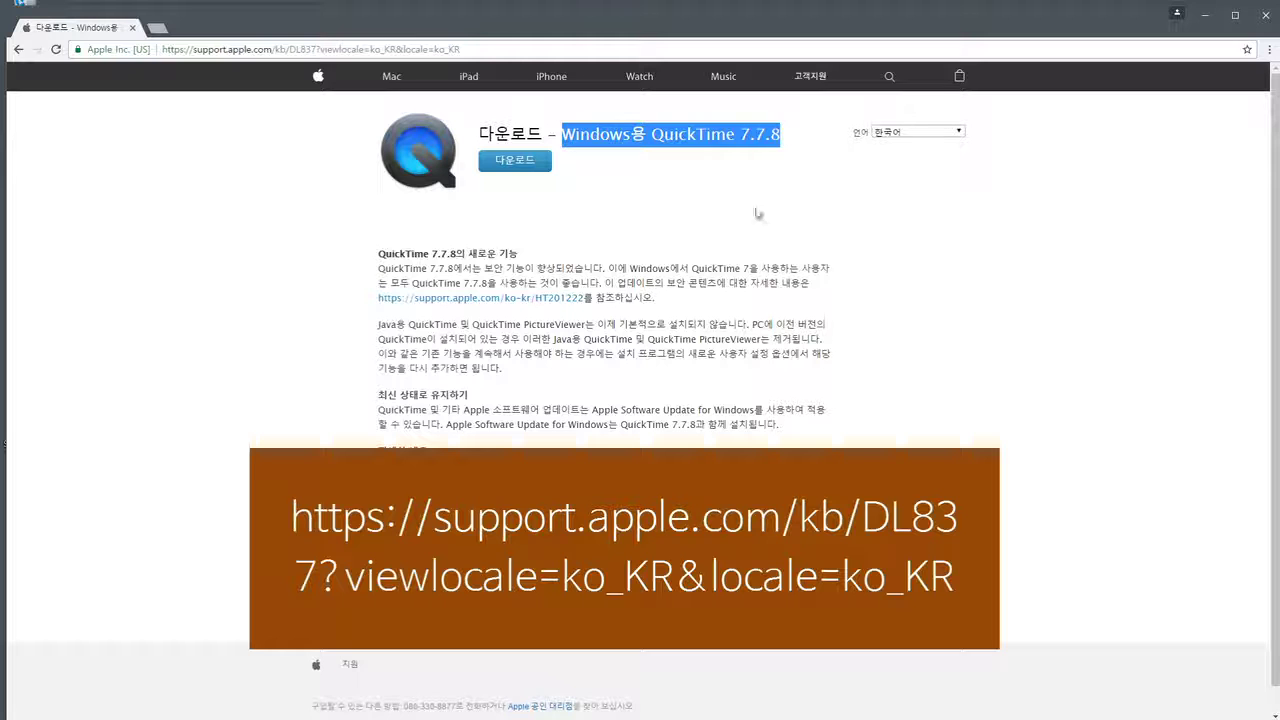
click(521, 165)
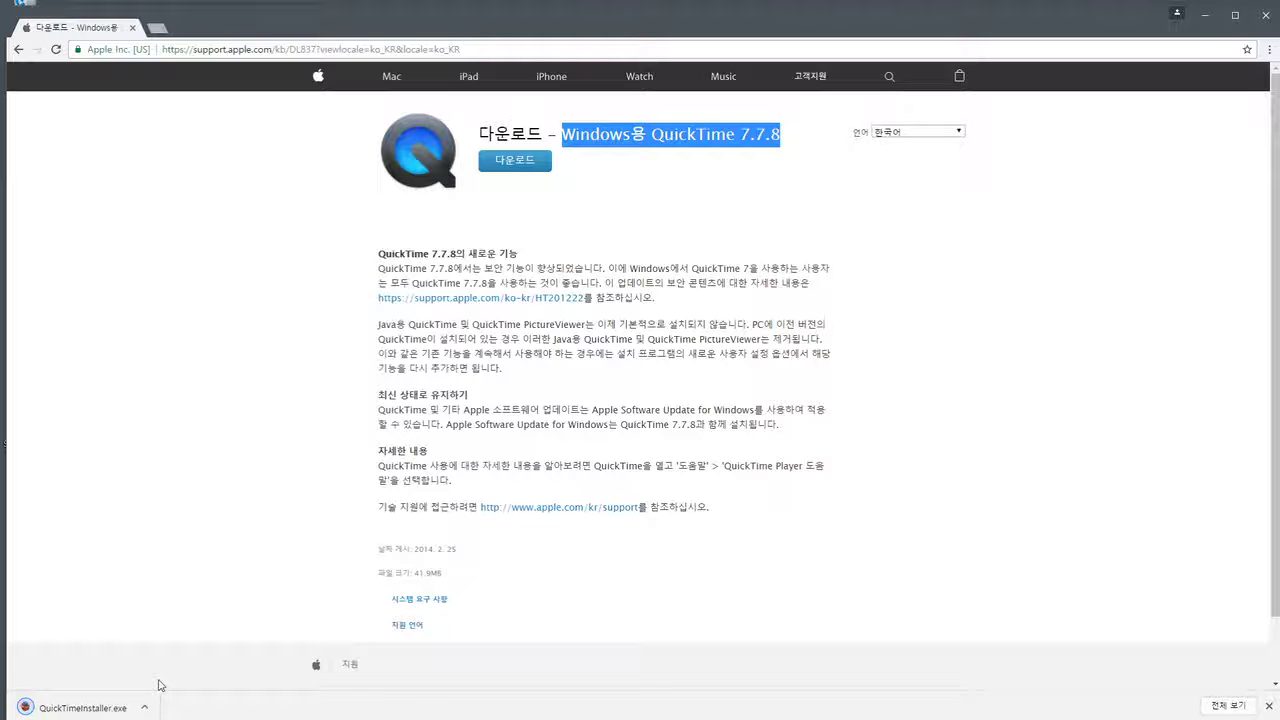
click(146, 708)
click(203, 663)
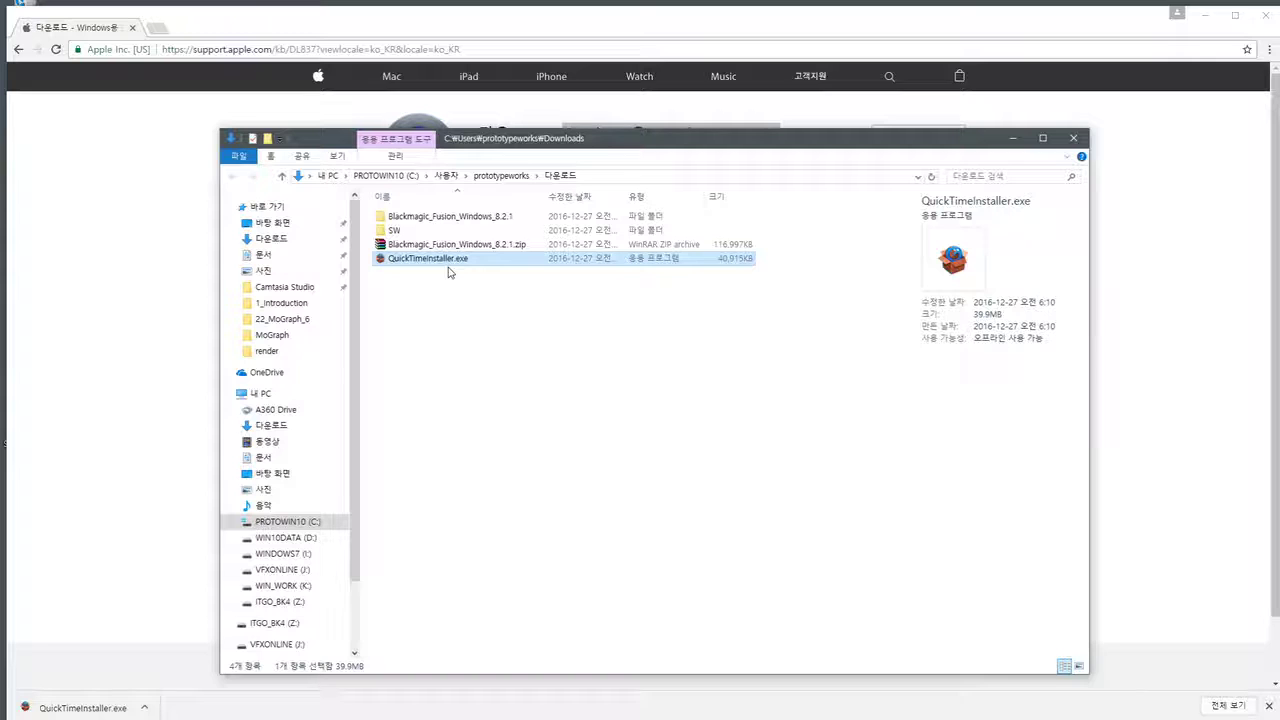
Run QuickTimeInstaller.exe, accept the license agreement and choose the custom setup type
double_click(388, 258)
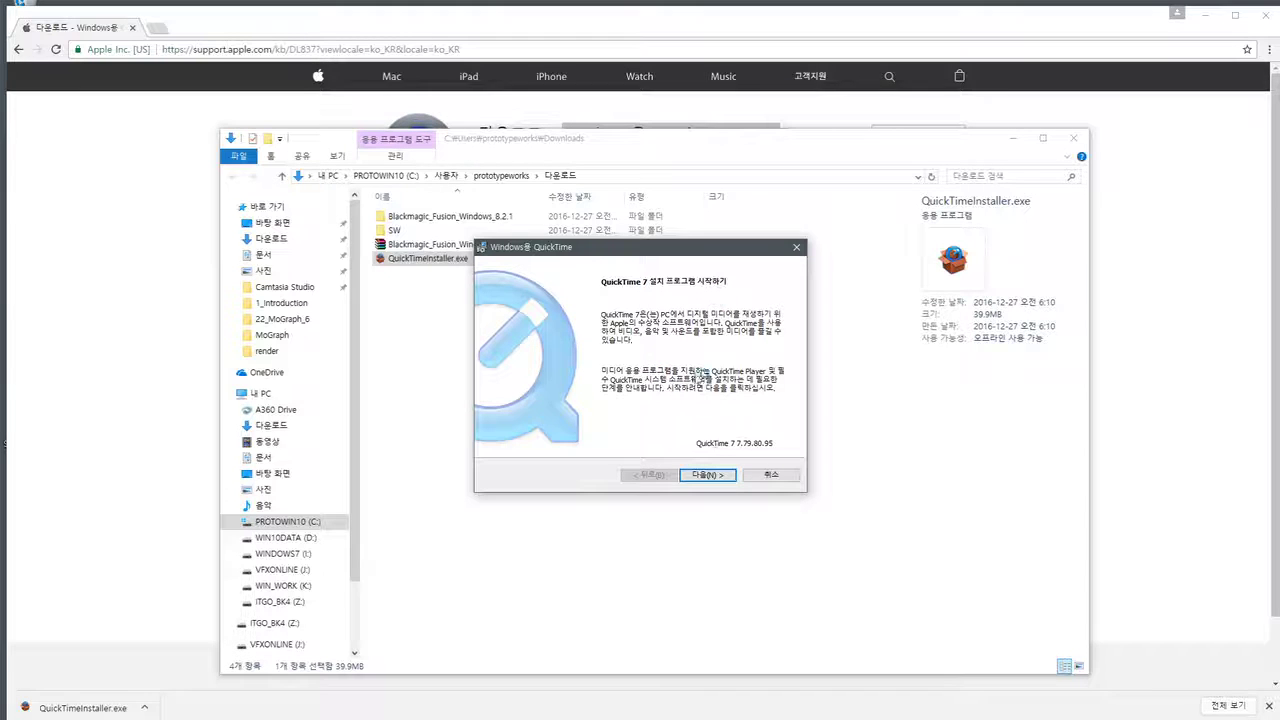
click(712, 477)
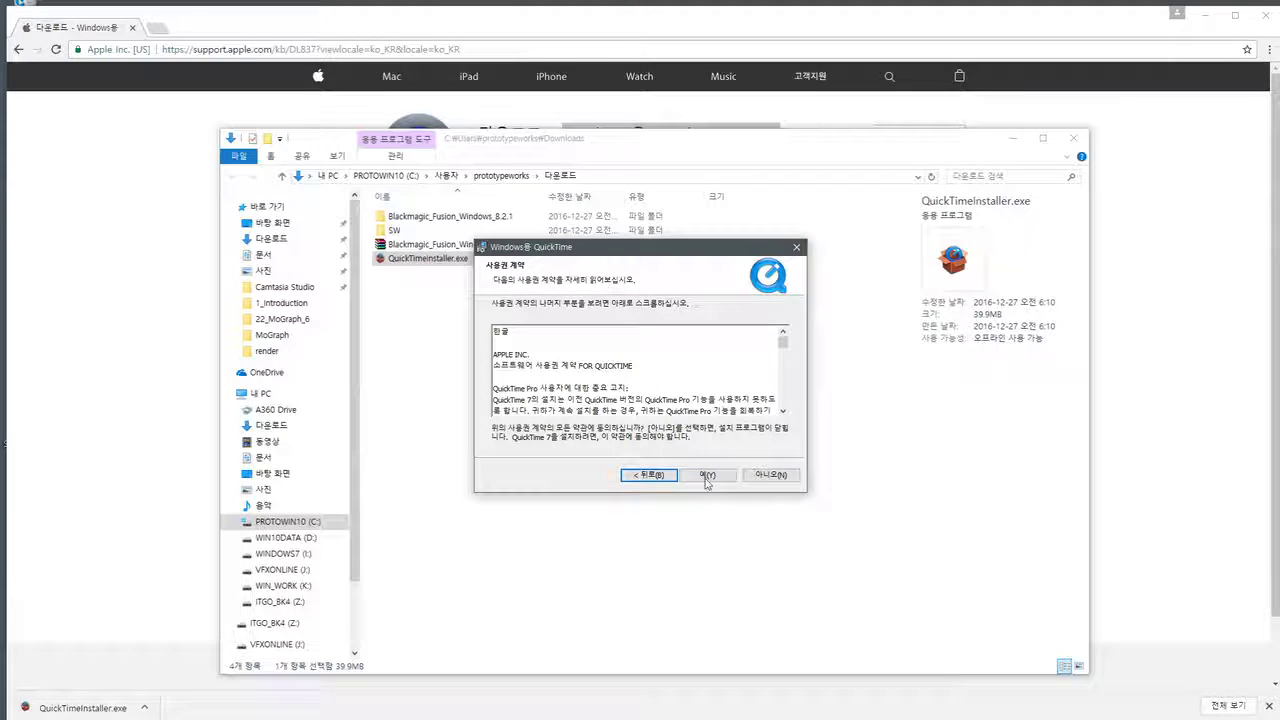
click(707, 476)
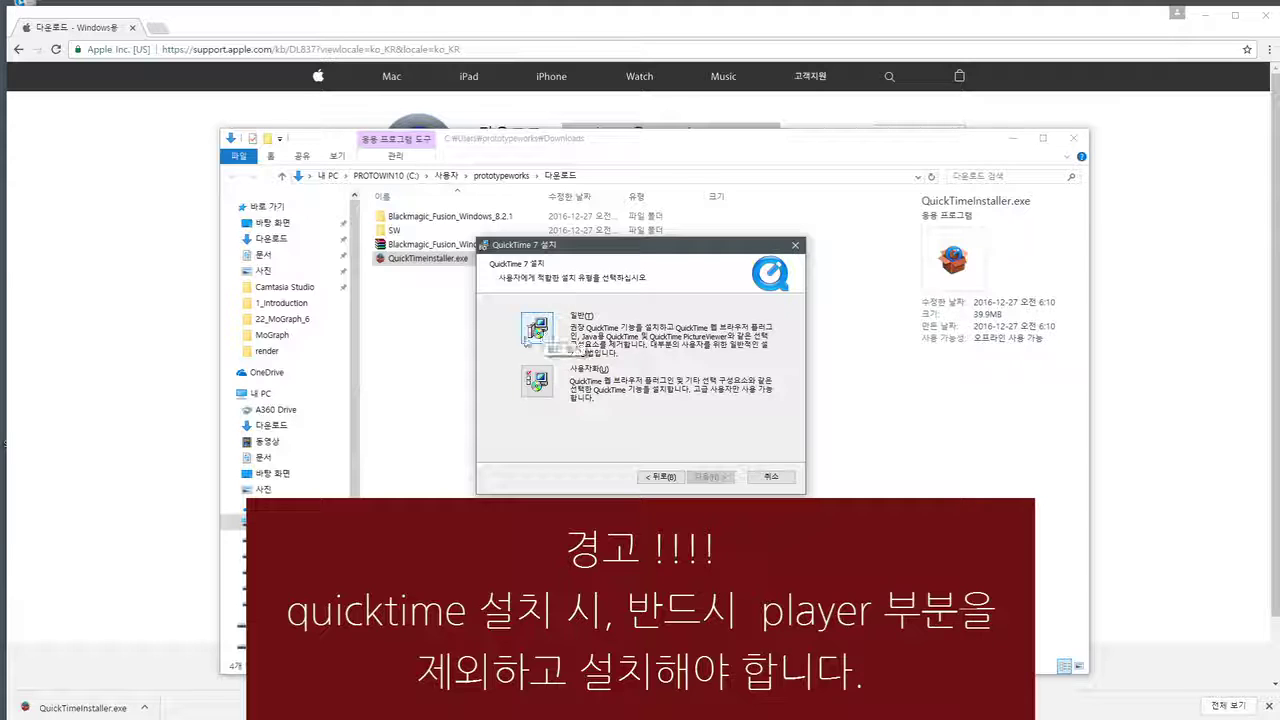
click(538, 382)
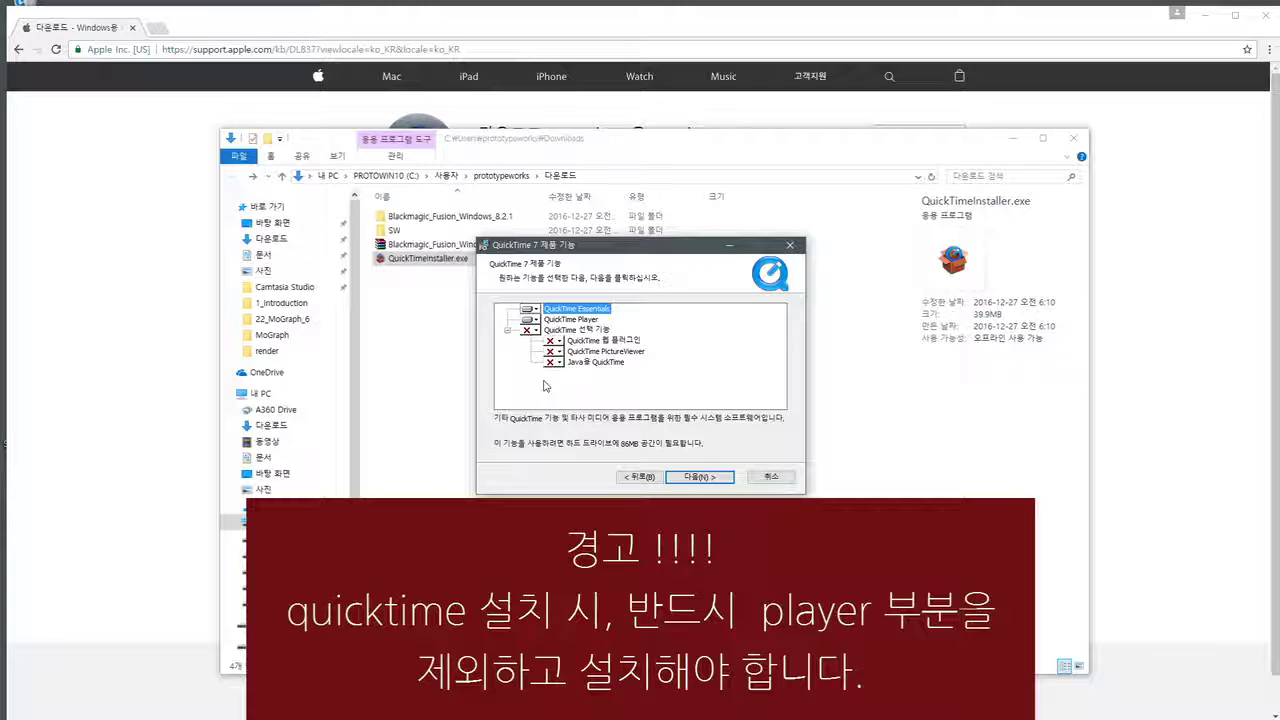
Exclude QuickTime Player from the QuickTime 7 installation by making the entire feature unavailable
click(508, 330)
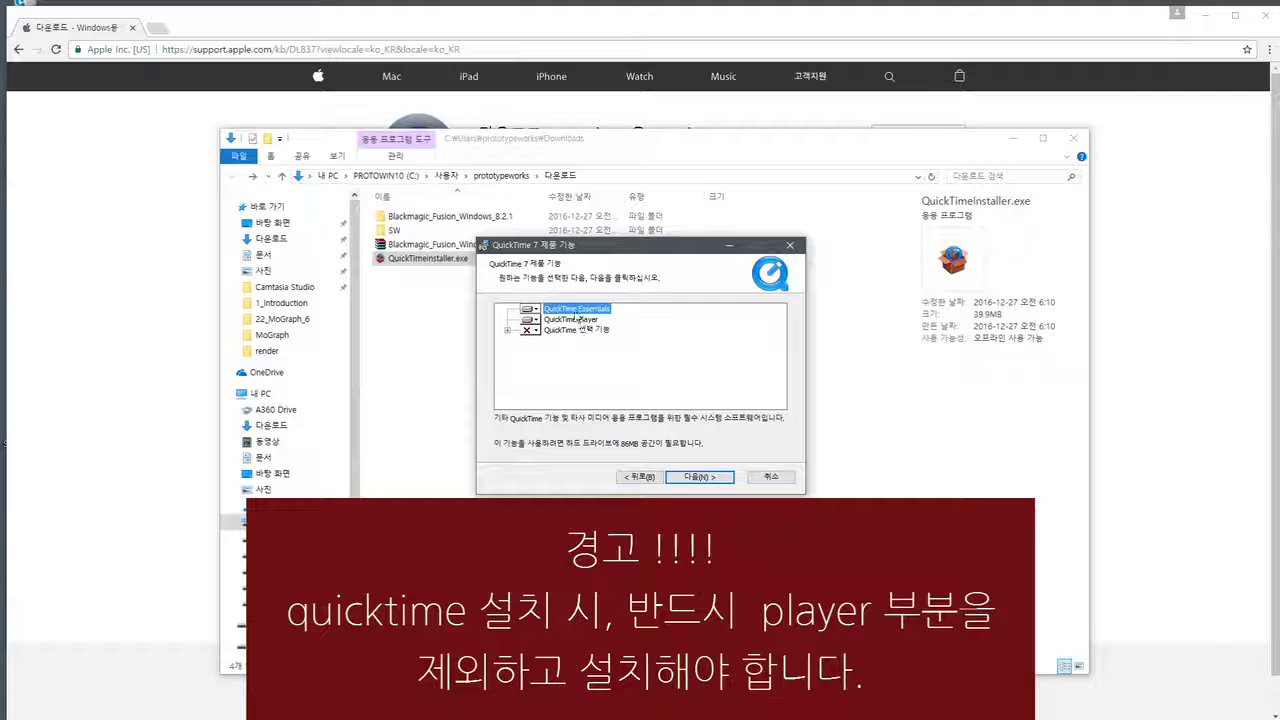
click(578, 320)
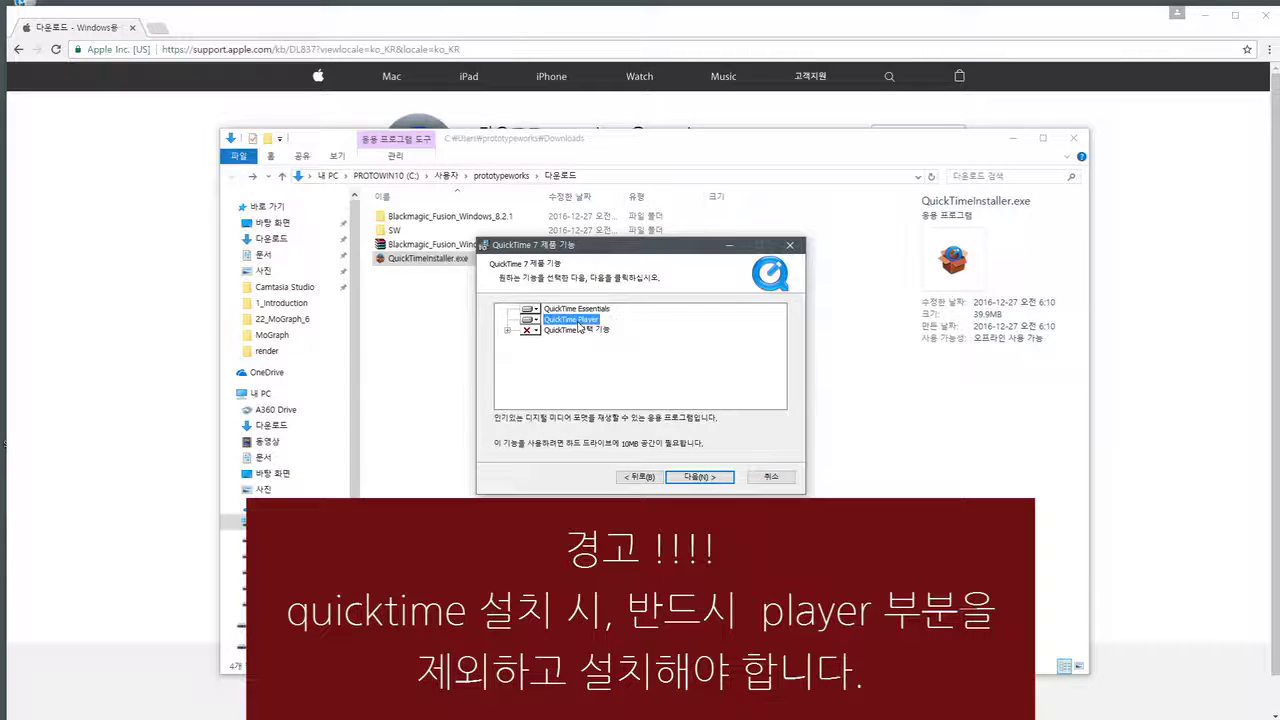
click(580, 330)
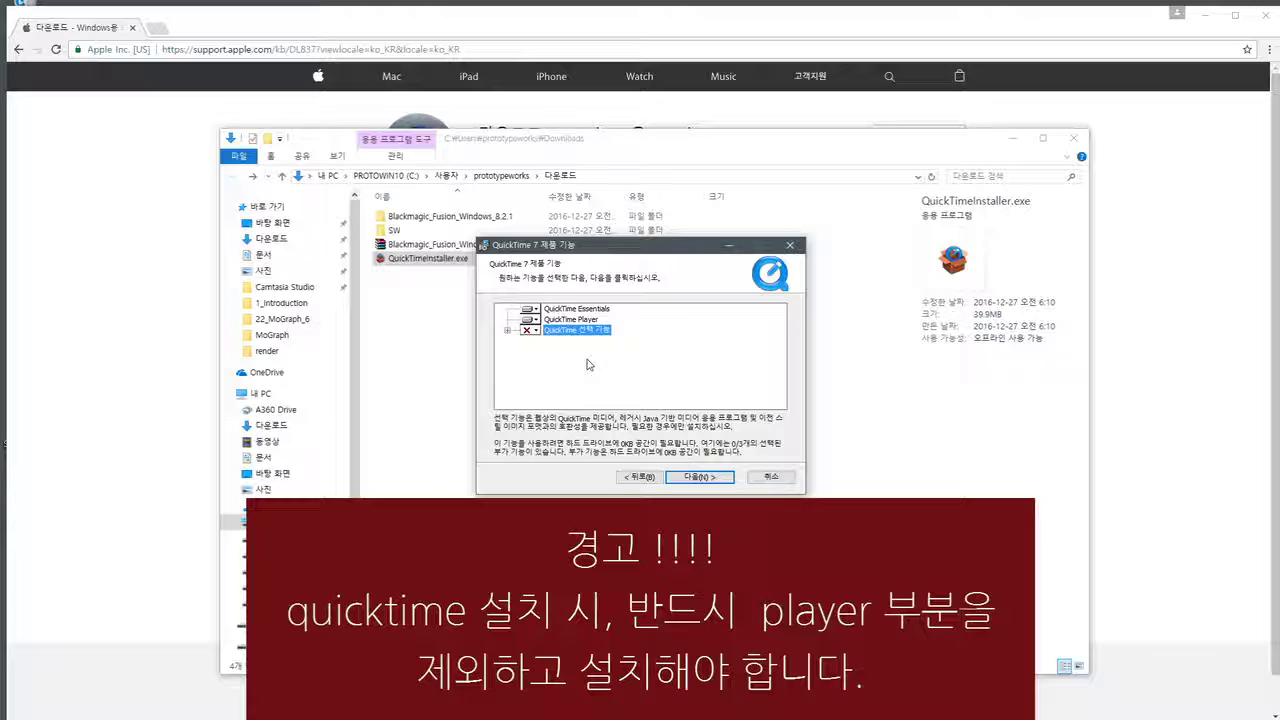
click(587, 309)
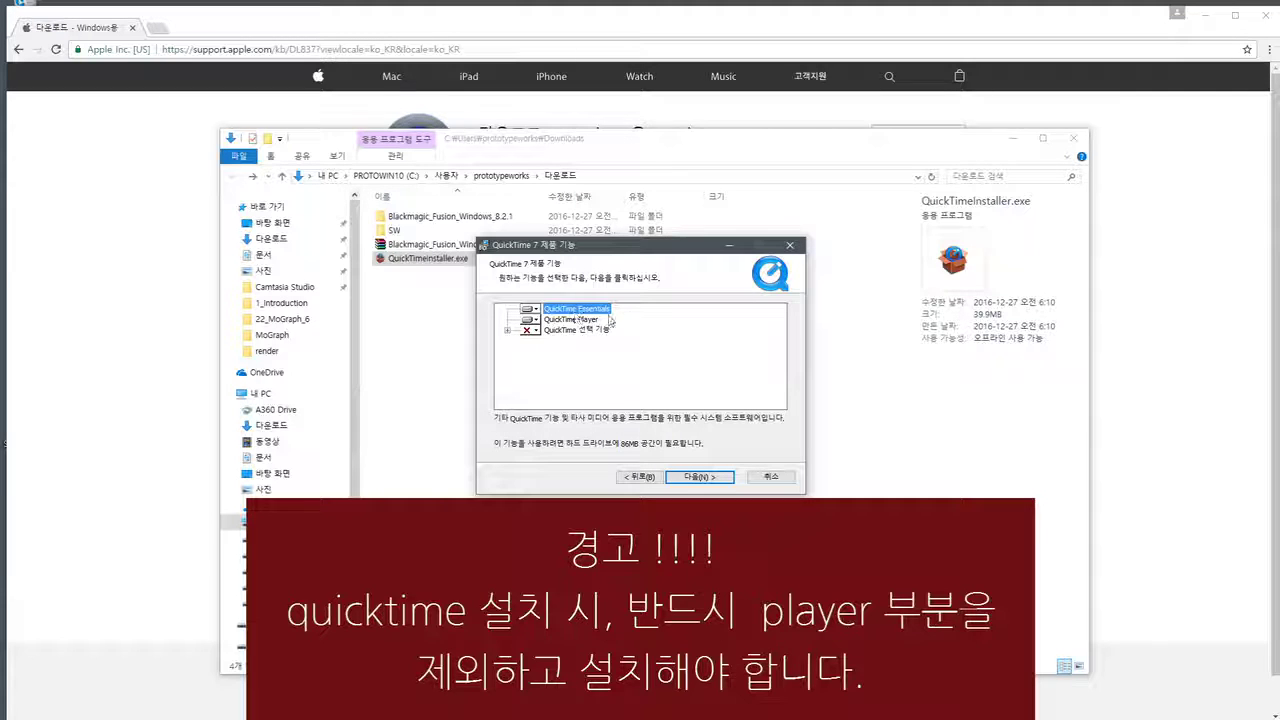
click(572, 319)
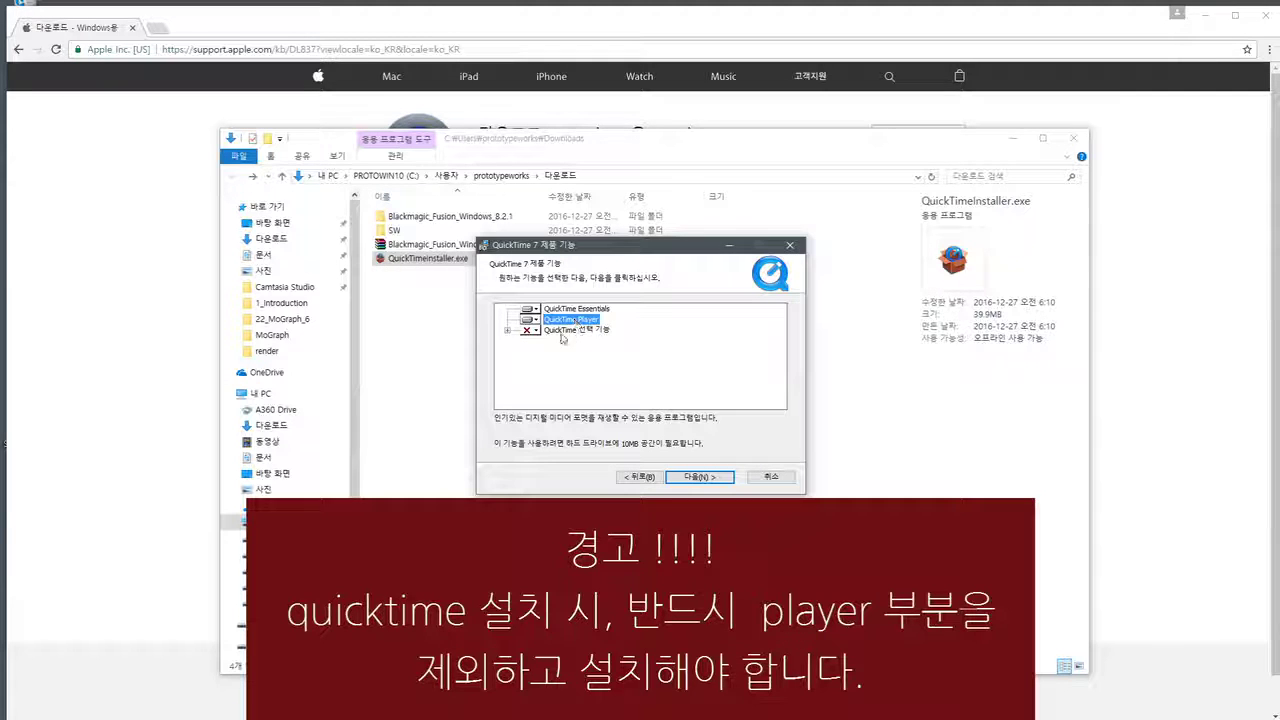
click(530, 319)
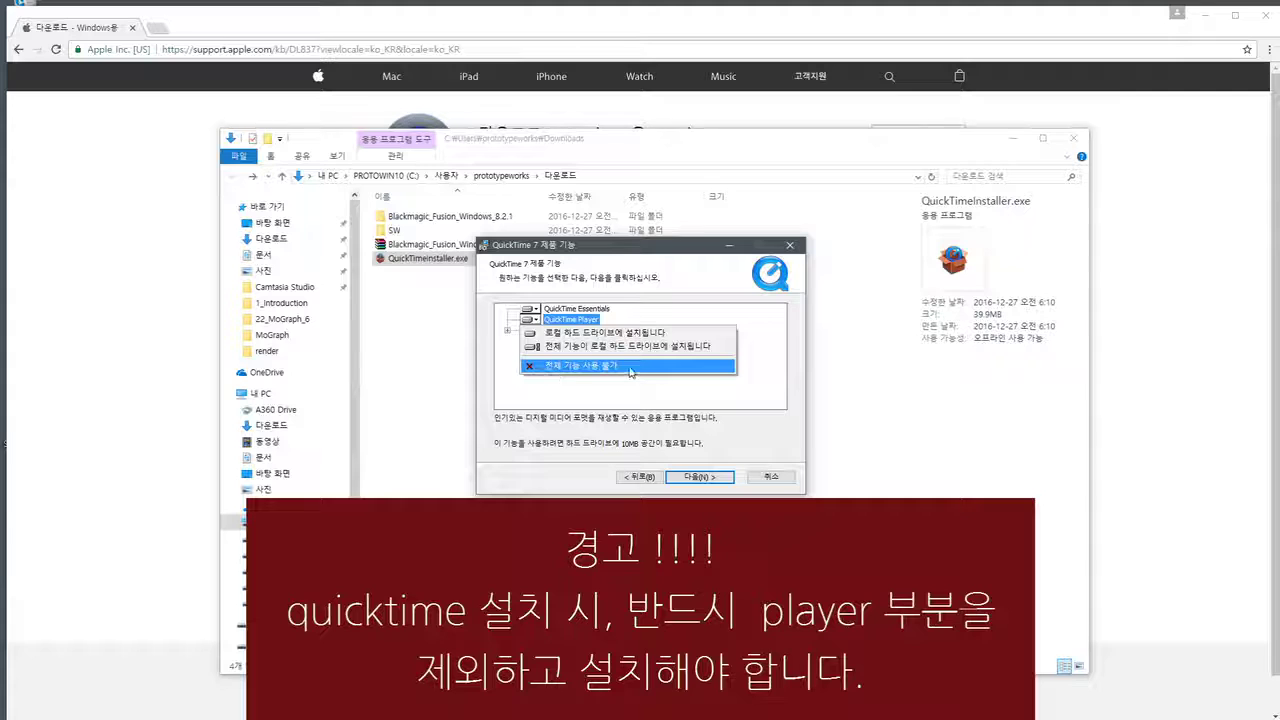
click(631, 368)
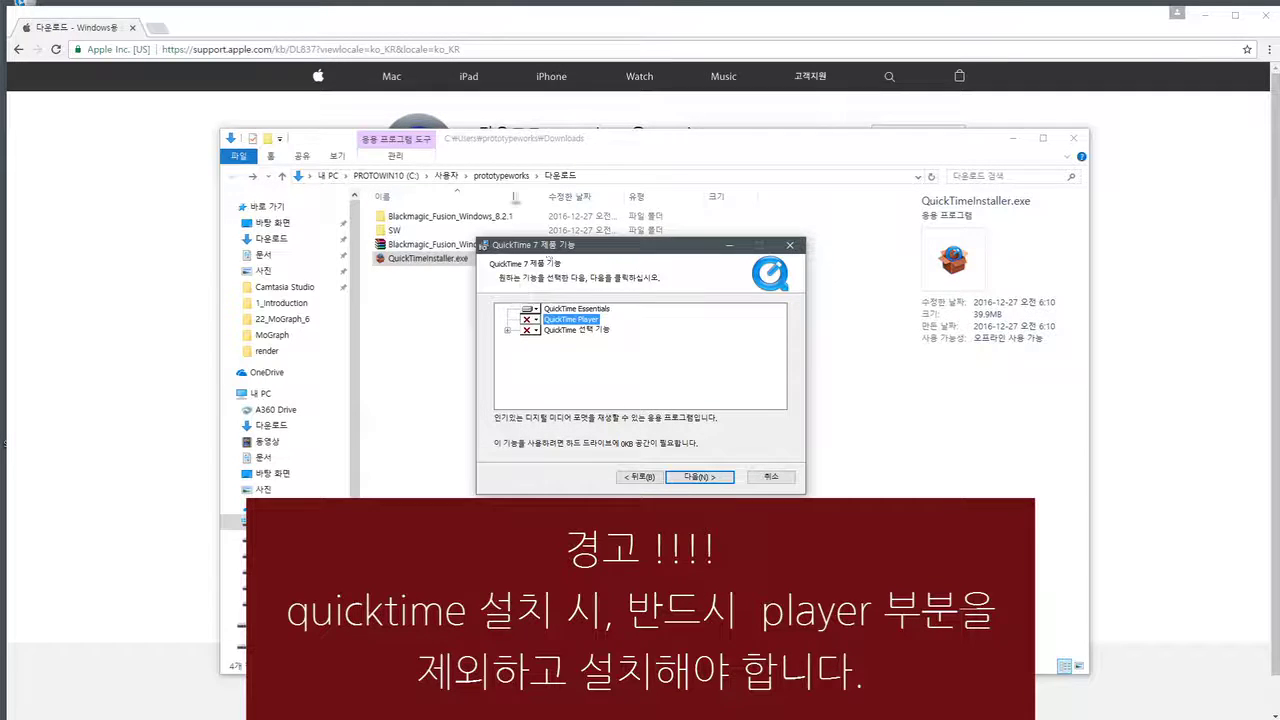
Check the feature selection, then install QuickTime 7 without a desktop shortcut
click(573, 309)
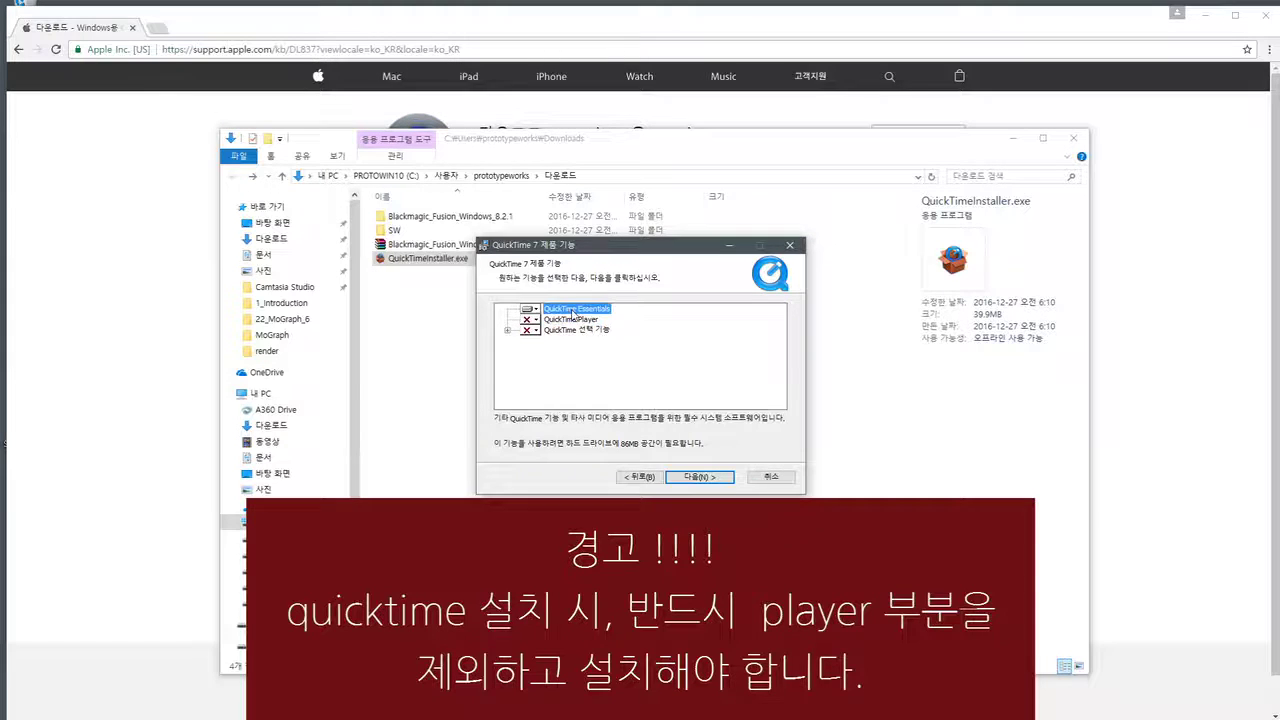
click(578, 320)
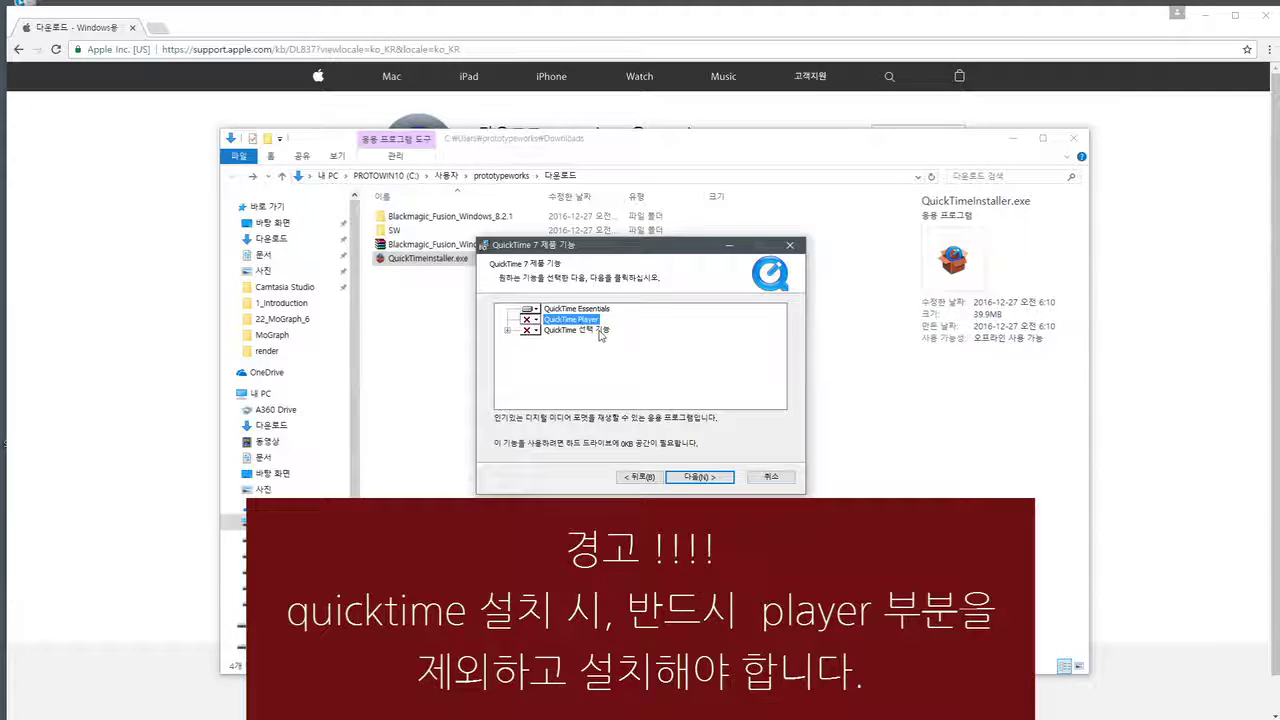
click(601, 331)
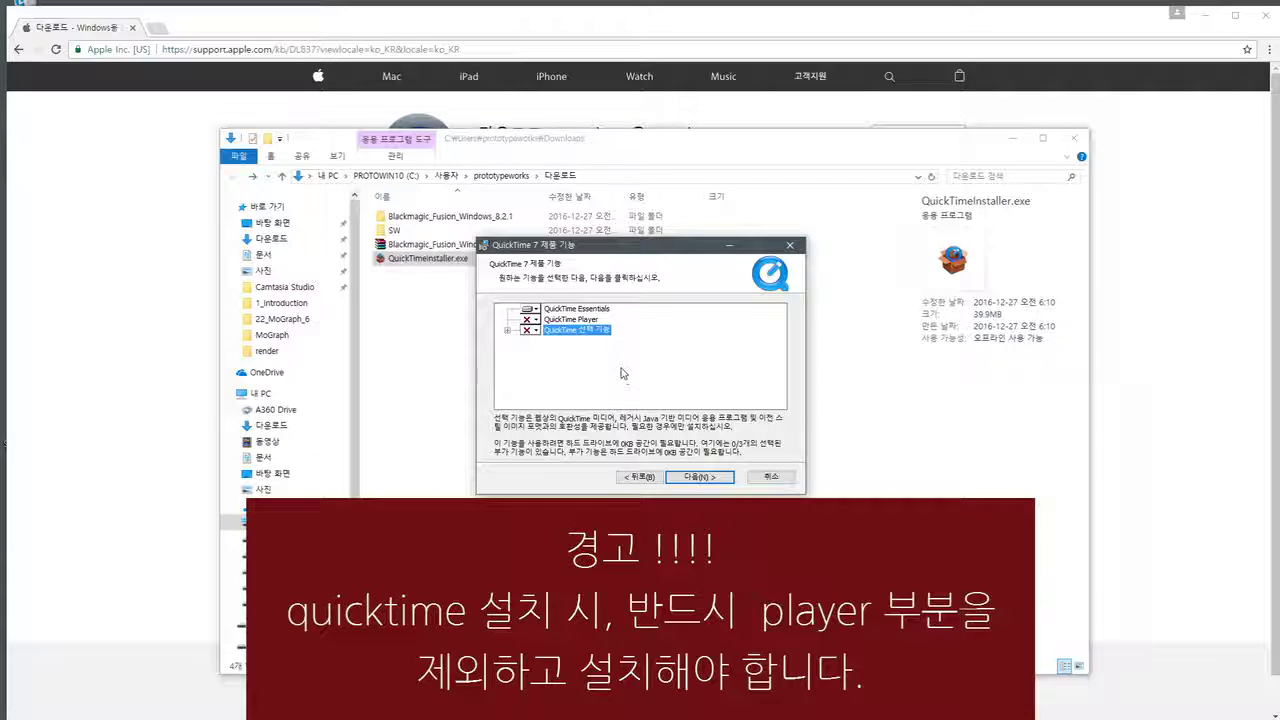
click(586, 321)
click(589, 331)
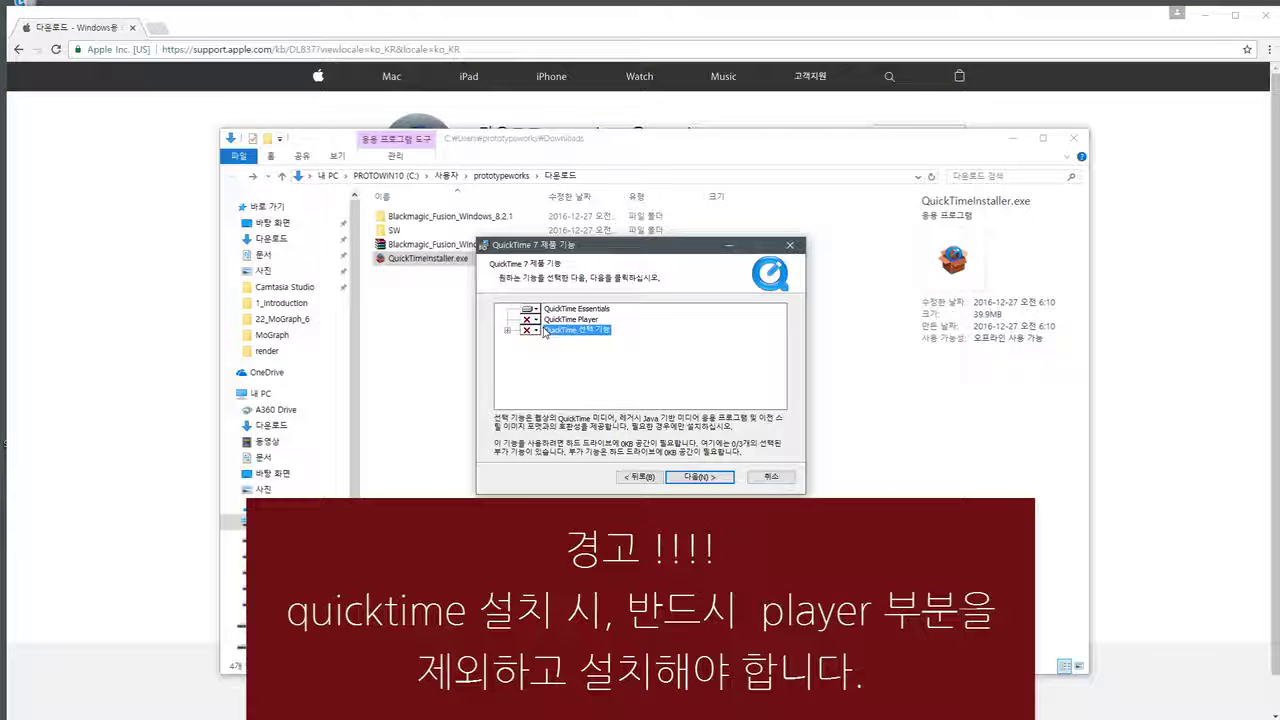
click(577, 309)
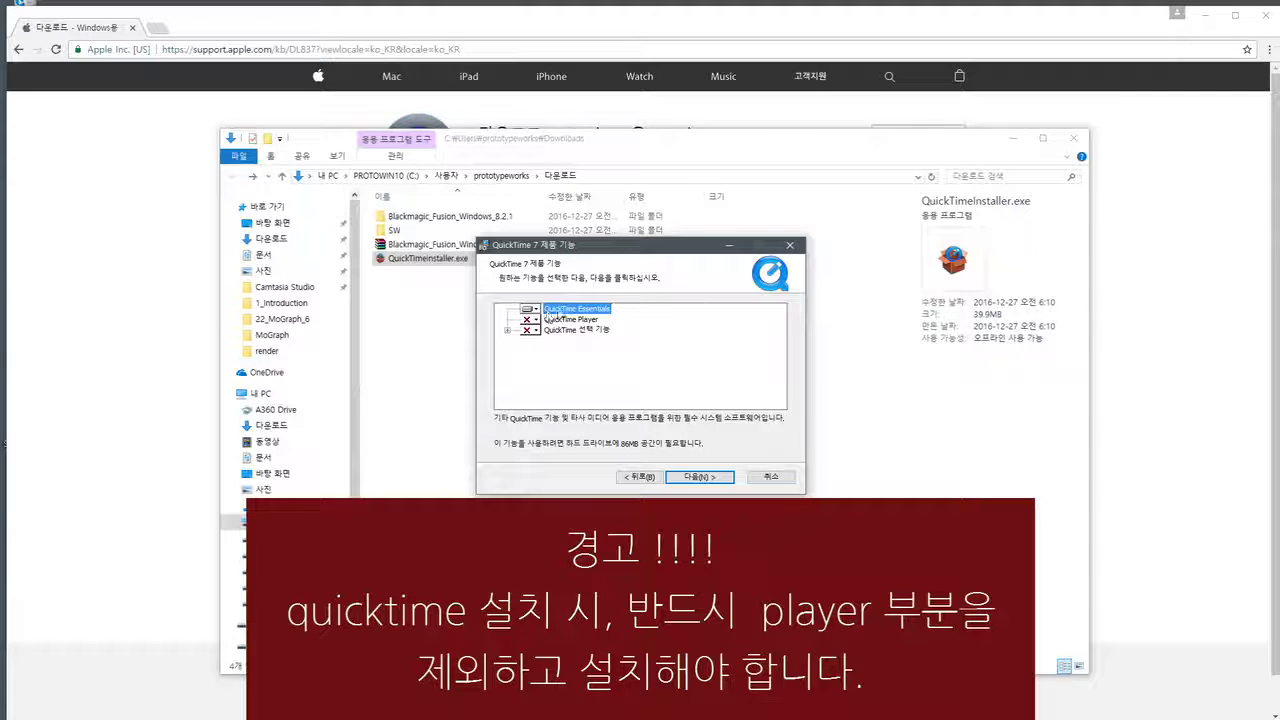
click(700, 478)
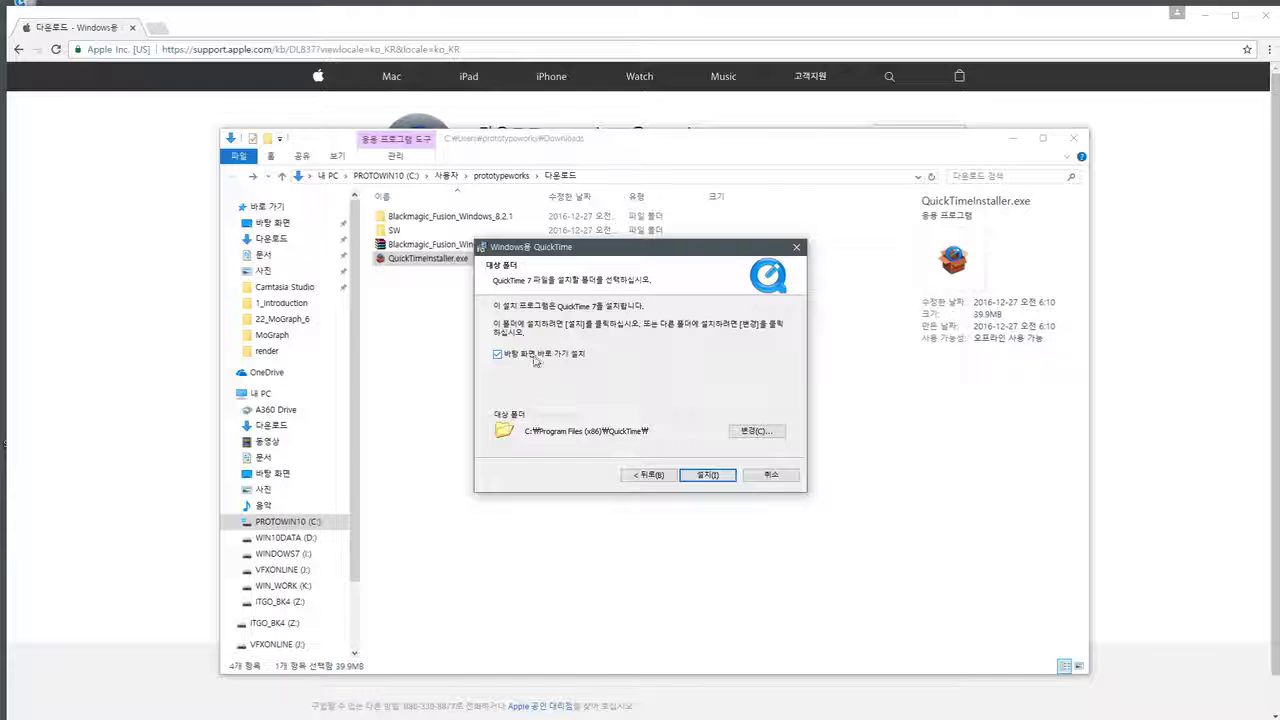
click(498, 356)
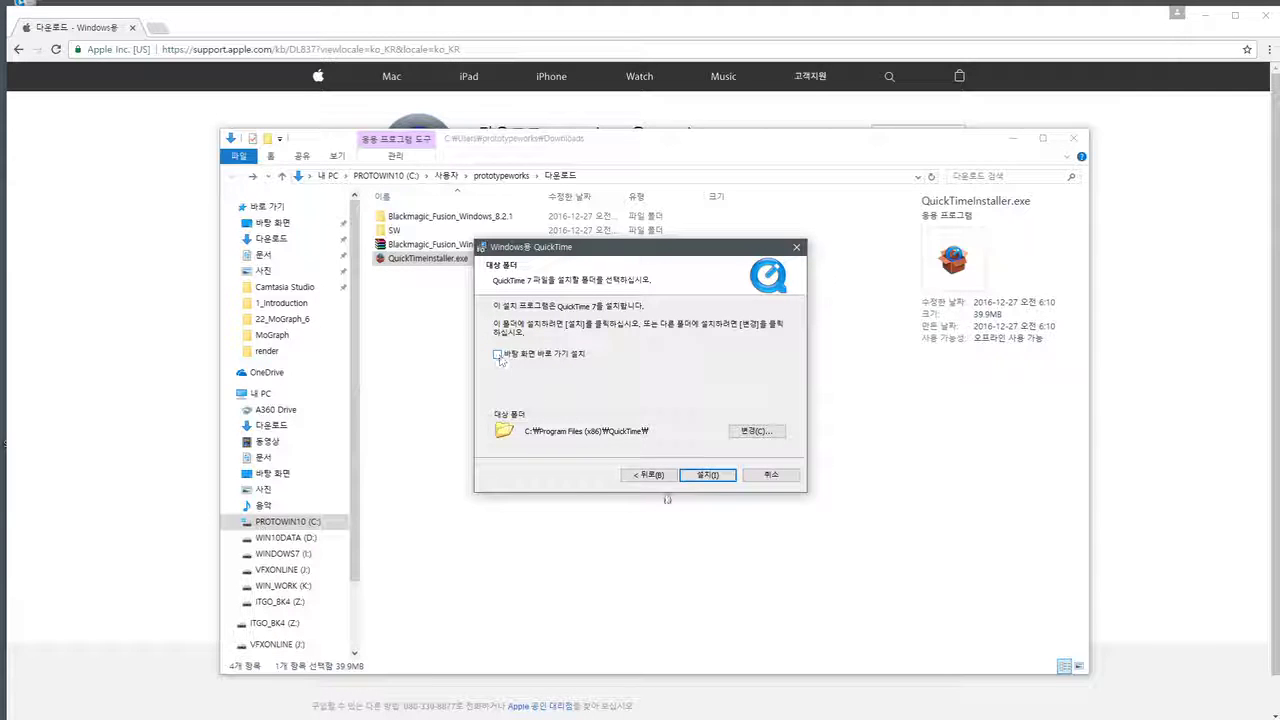
click(712, 475)
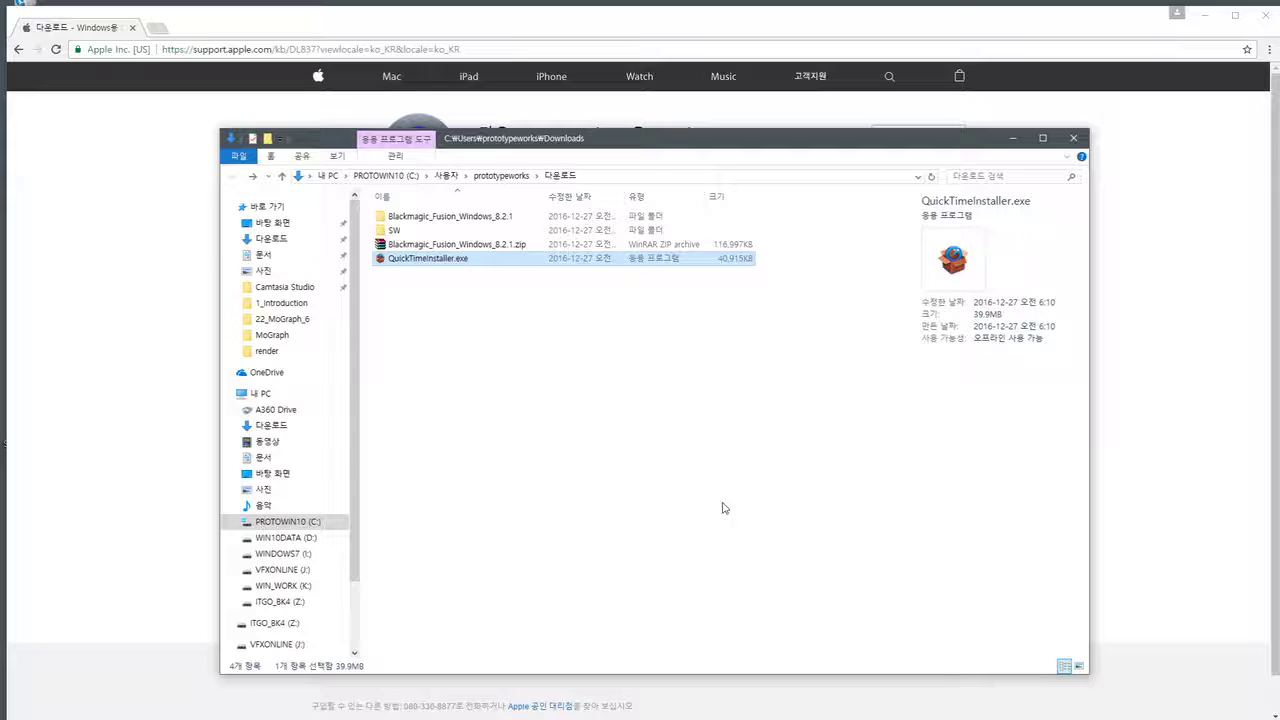
Go to C:\Program Files (x86) in File Explorer and open the QuickTime folder
click(677, 408)
click(718, 176)
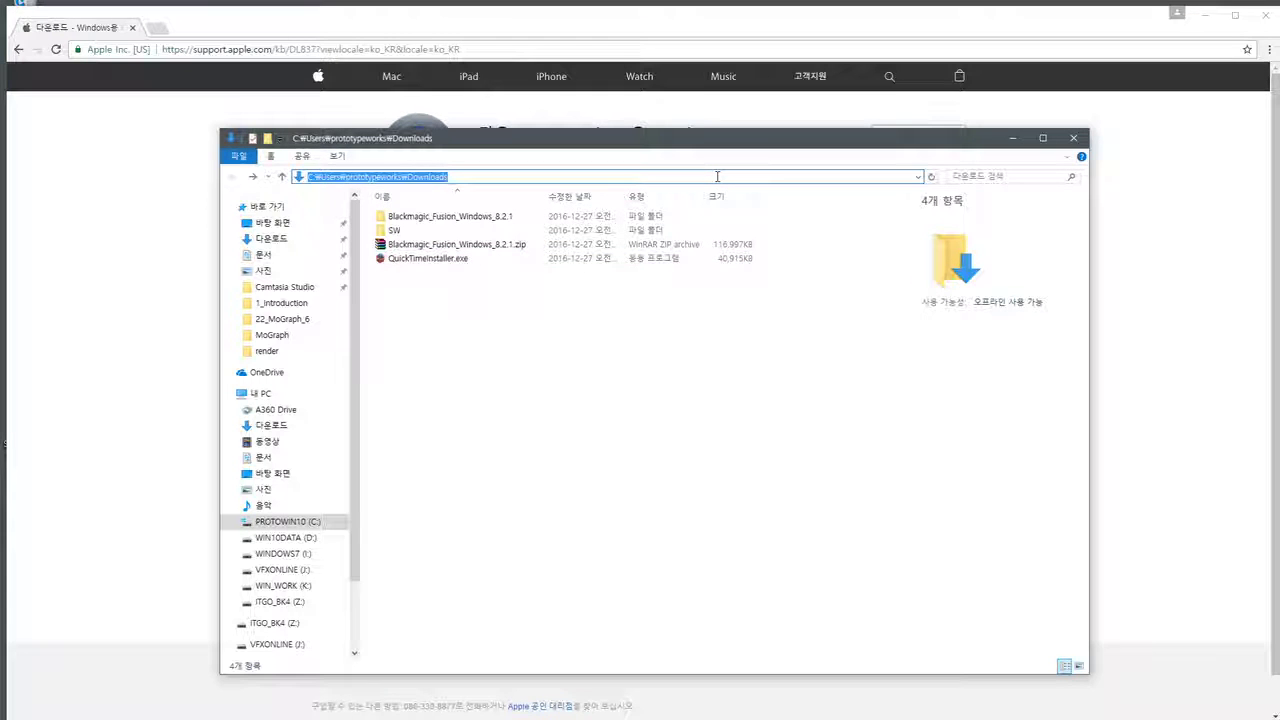
text(c:\p)
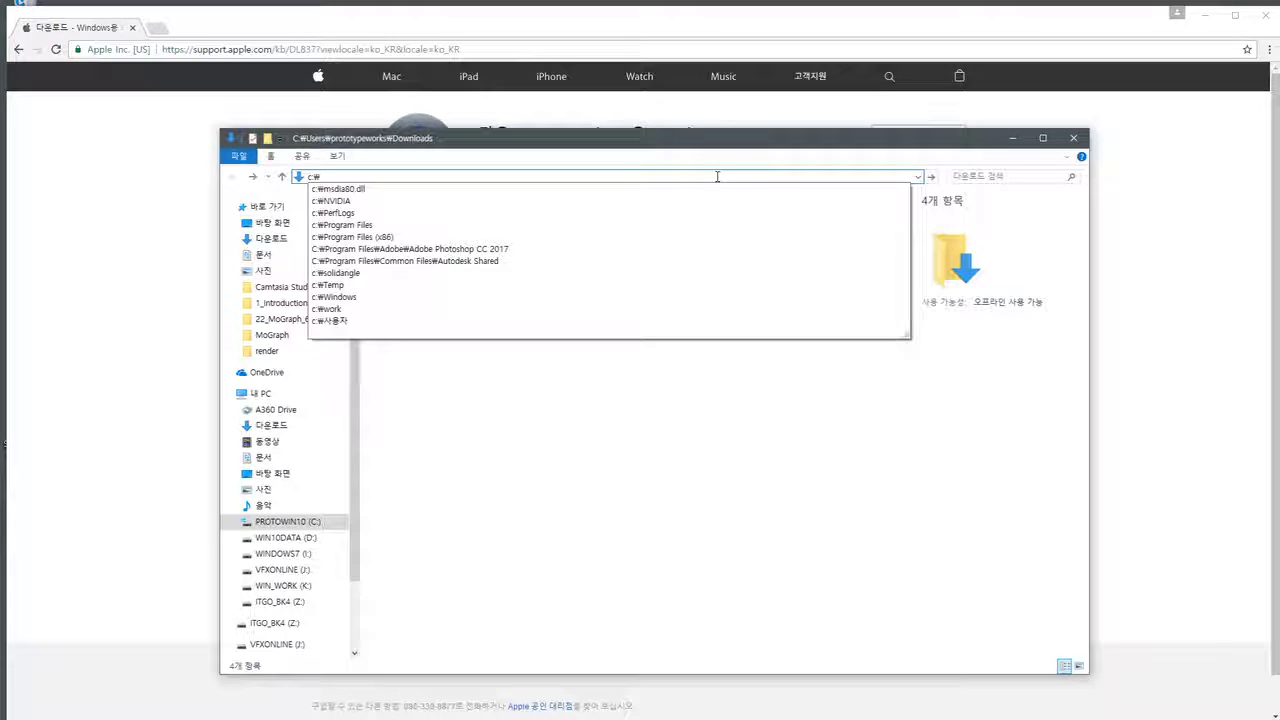
text(r)
key(Down)
key(Down)
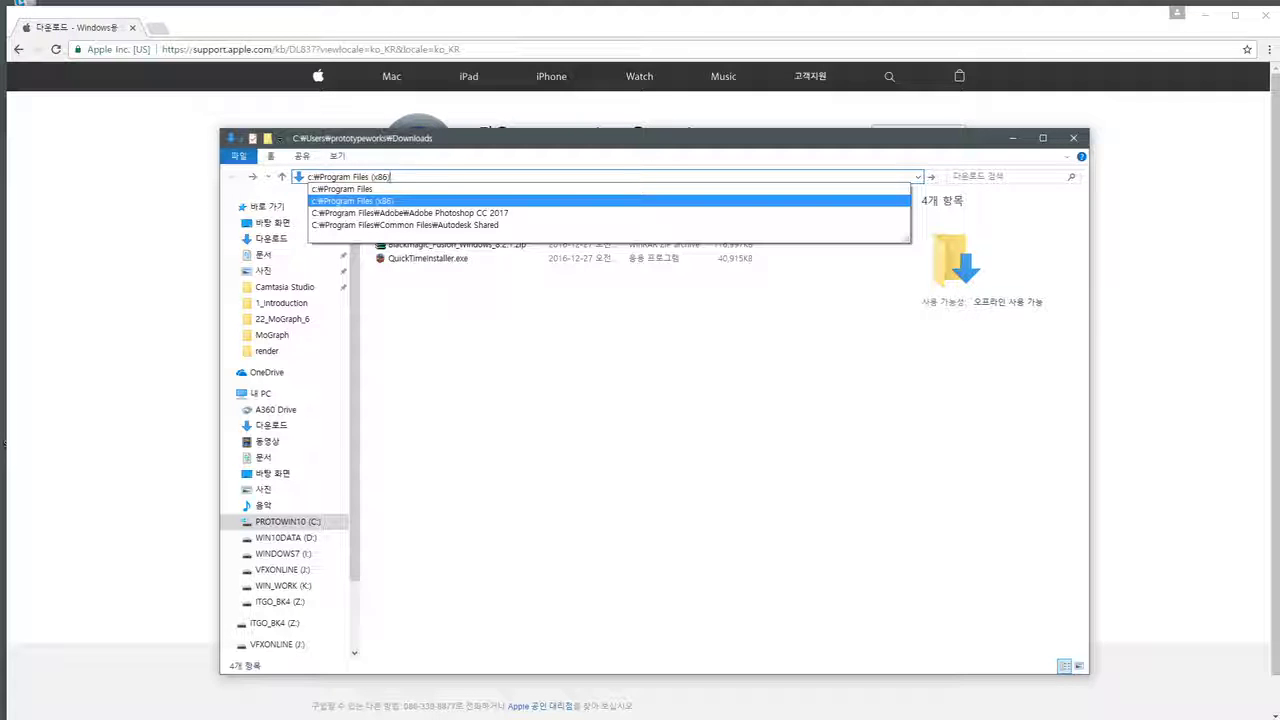
key(Return)
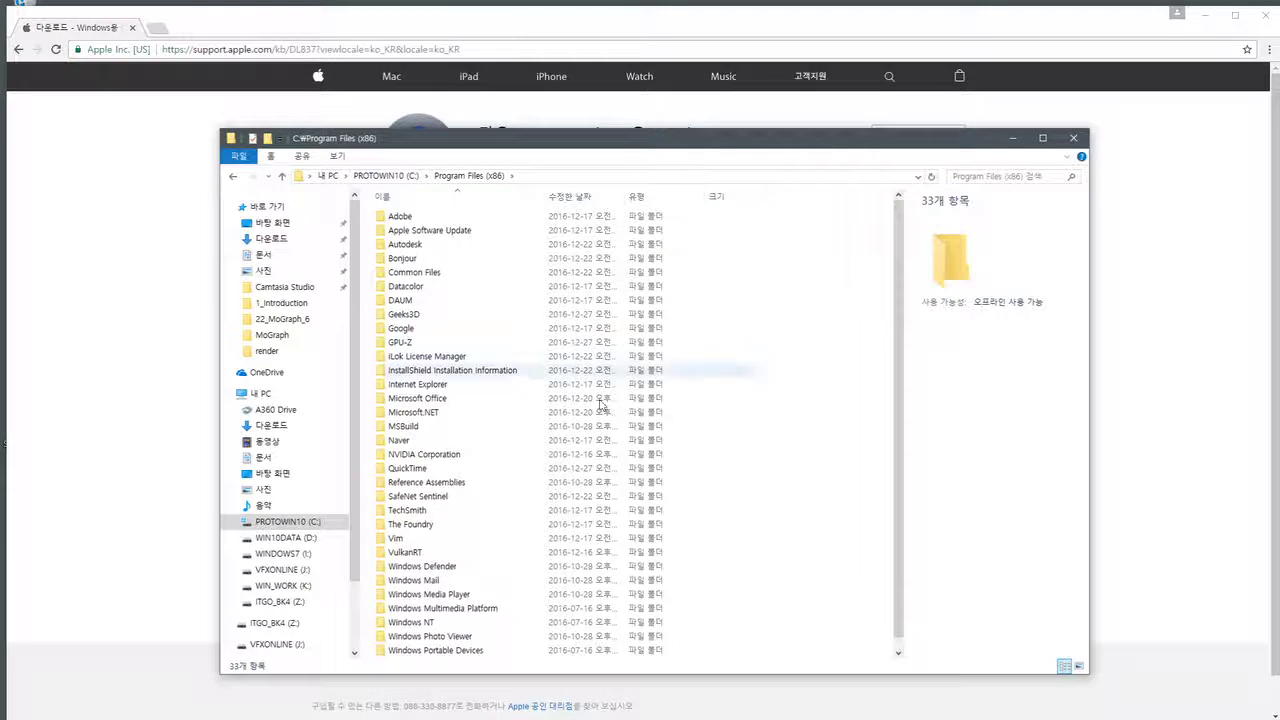
click(524, 177)
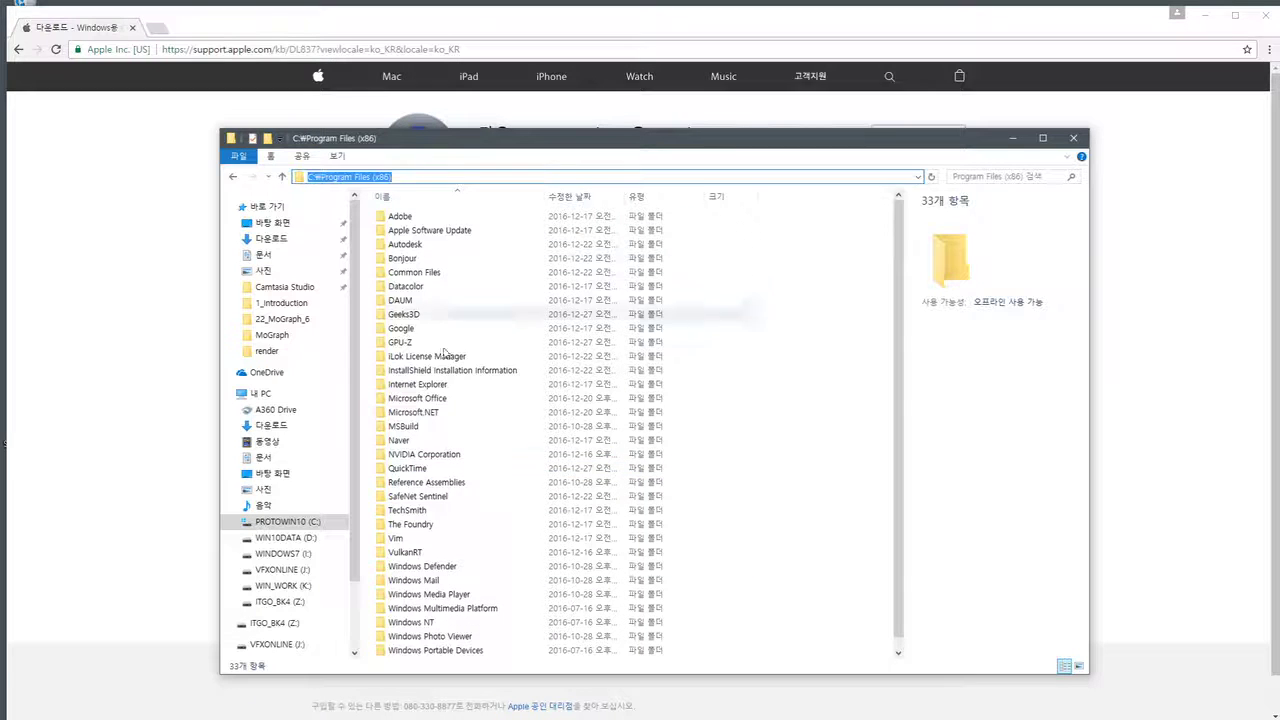
click(408, 467)
double_click(408, 467)
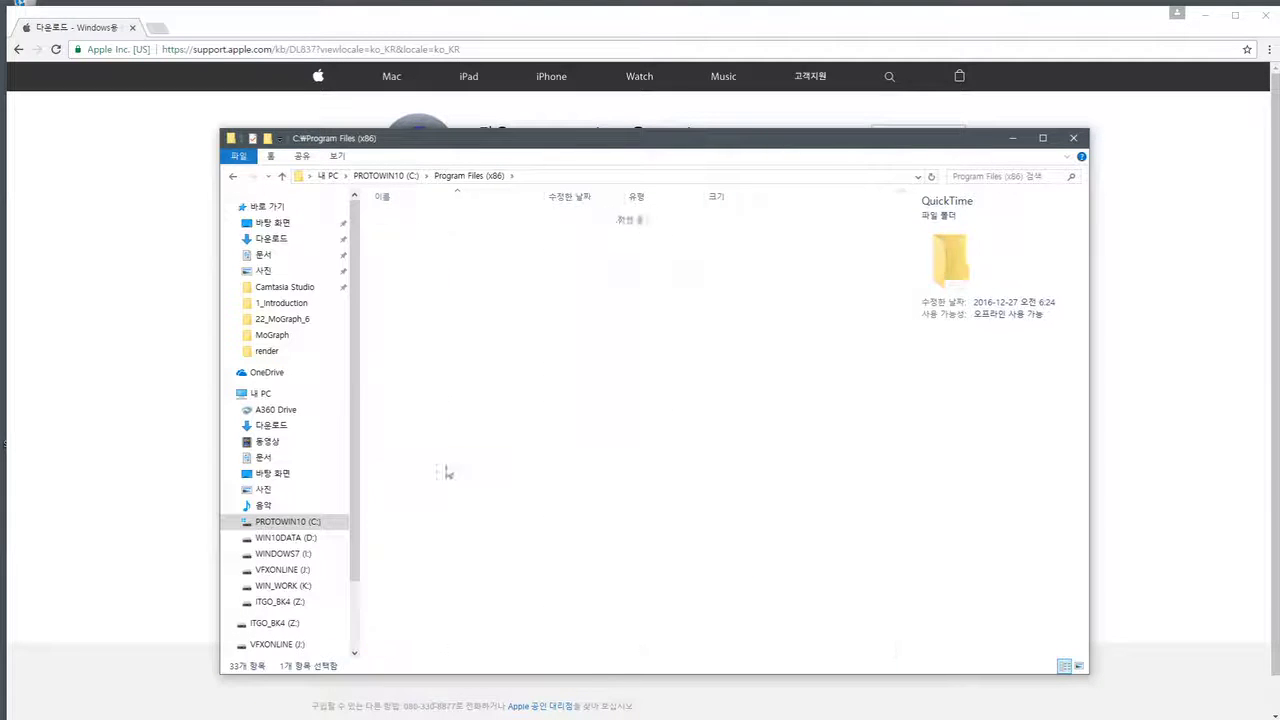
Examine the installed files in the QuickTime folder and the codec files in its QTComponents subfolder
drag(492, 458, 408, 206)
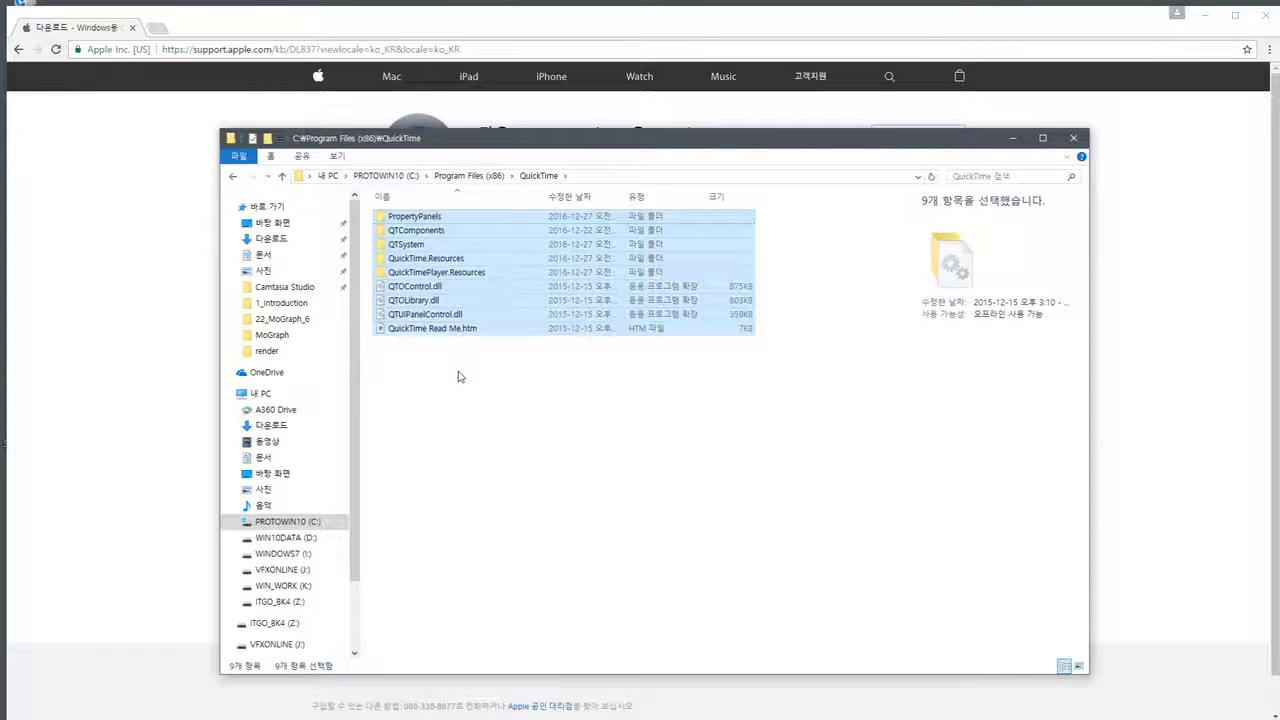
click(459, 376)
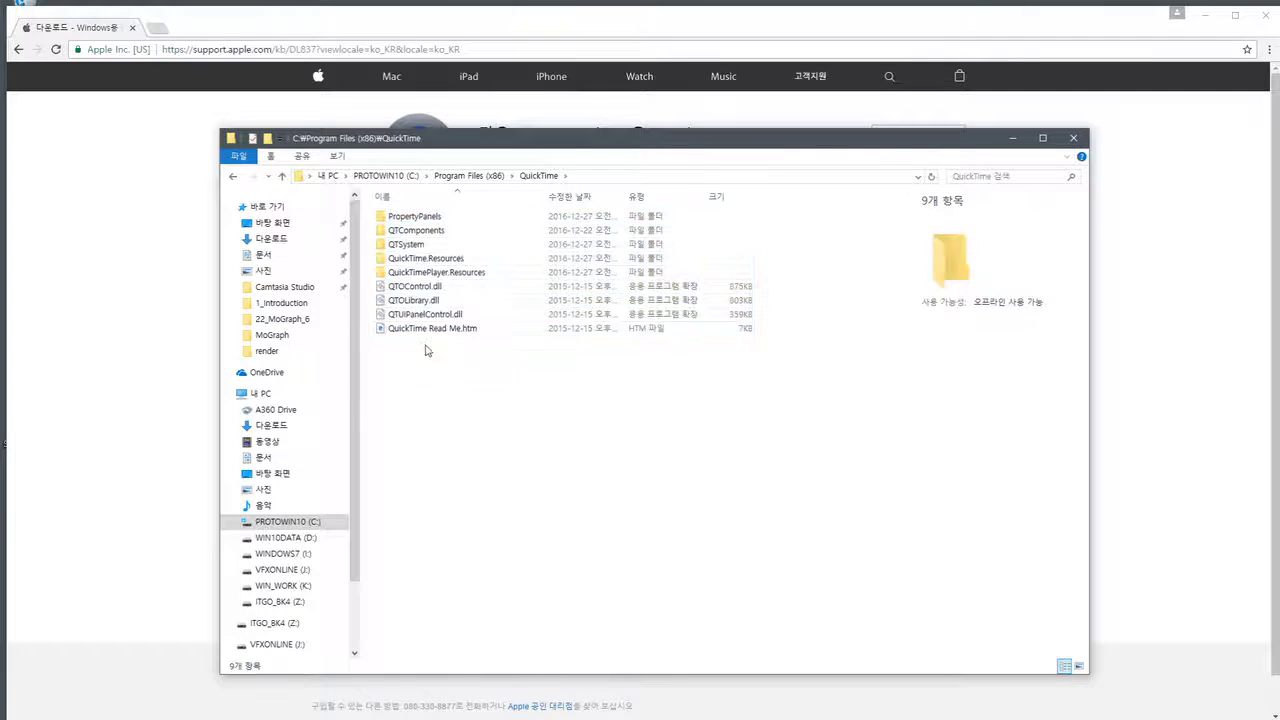
double_click(435, 238)
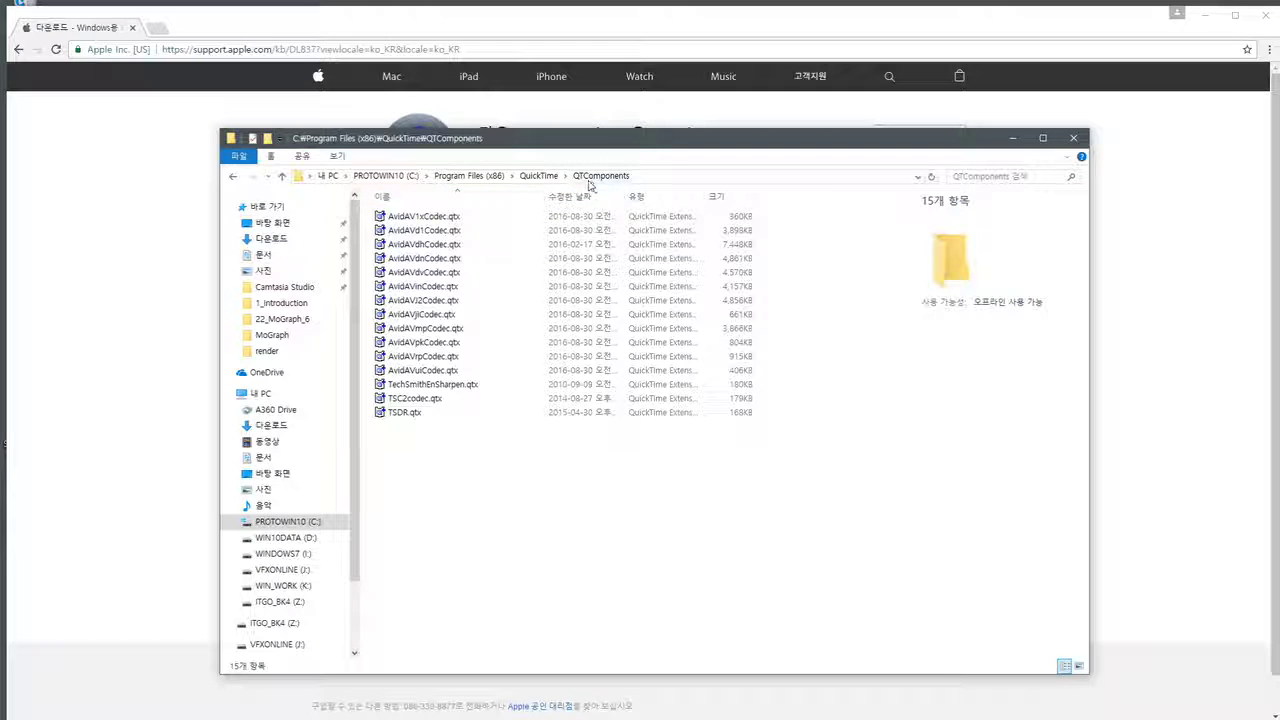
drag(499, 495, 388, 176)
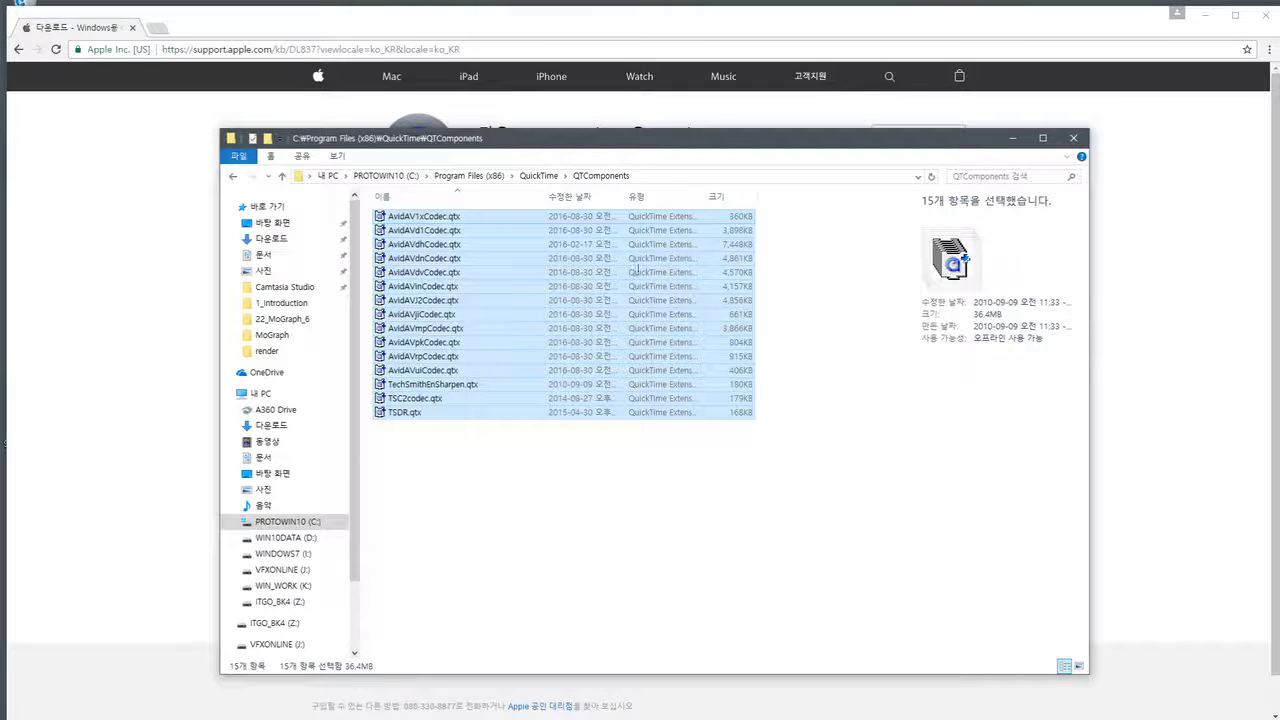
click(540, 176)
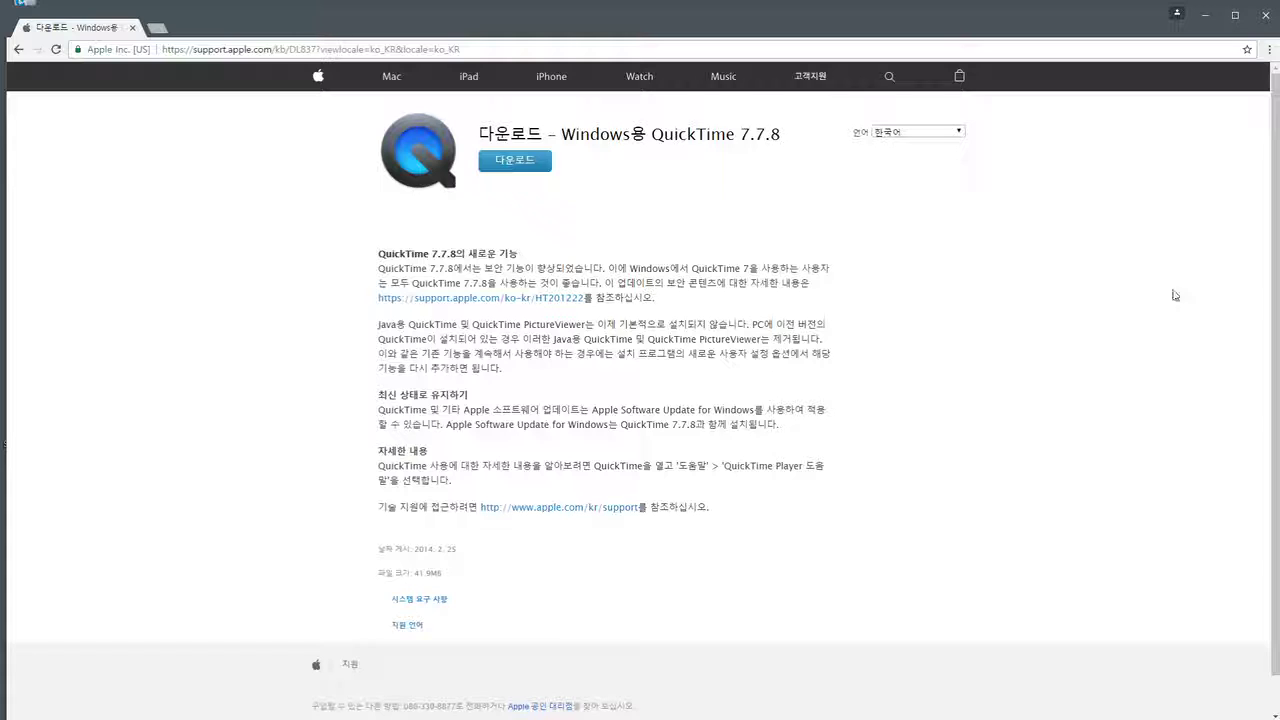
Minimize Chrome, launch Fusion 8 from its desktop shortcut and enlarge its window to fill the screen
click(1205, 15)
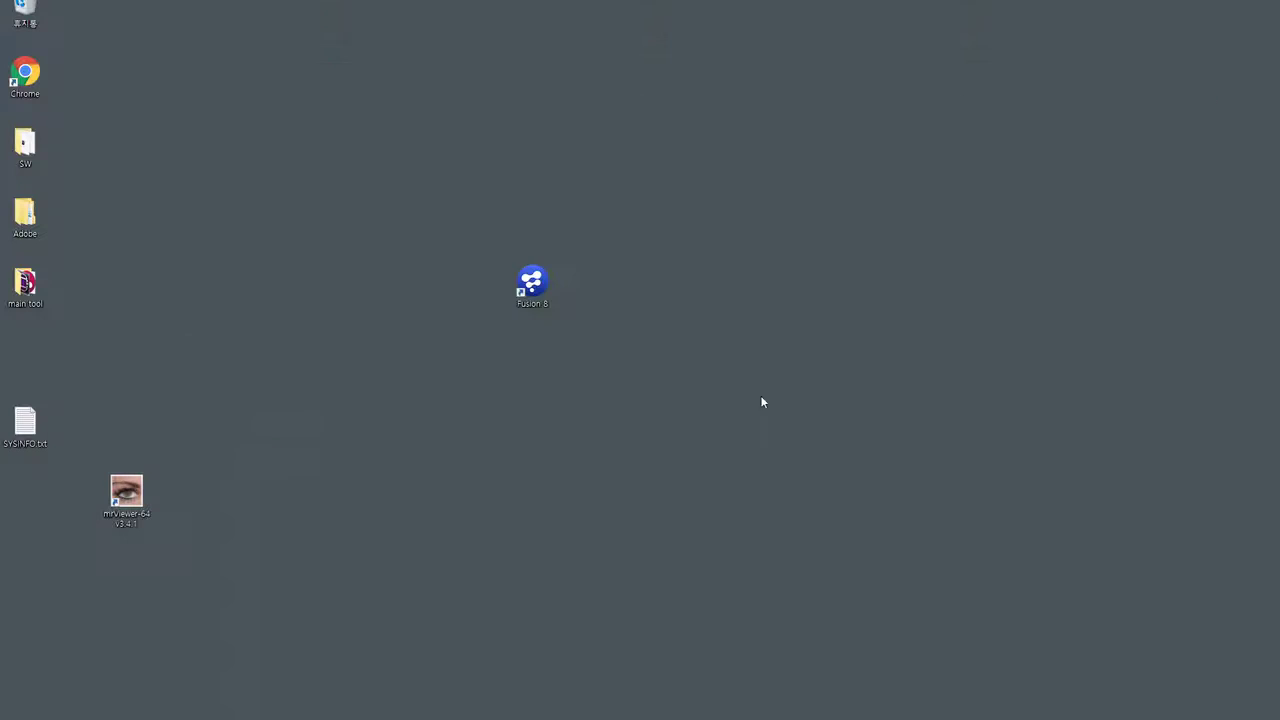
double_click(538, 308)
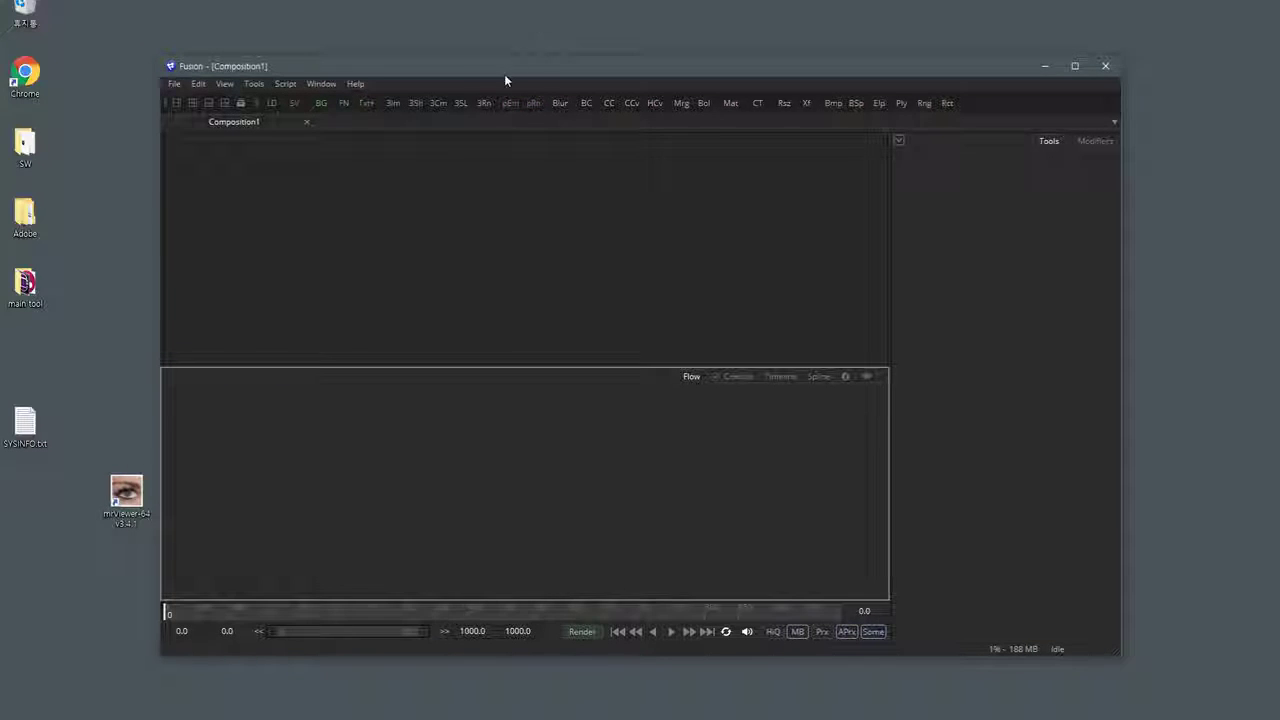
drag(504, 78, 326, 14)
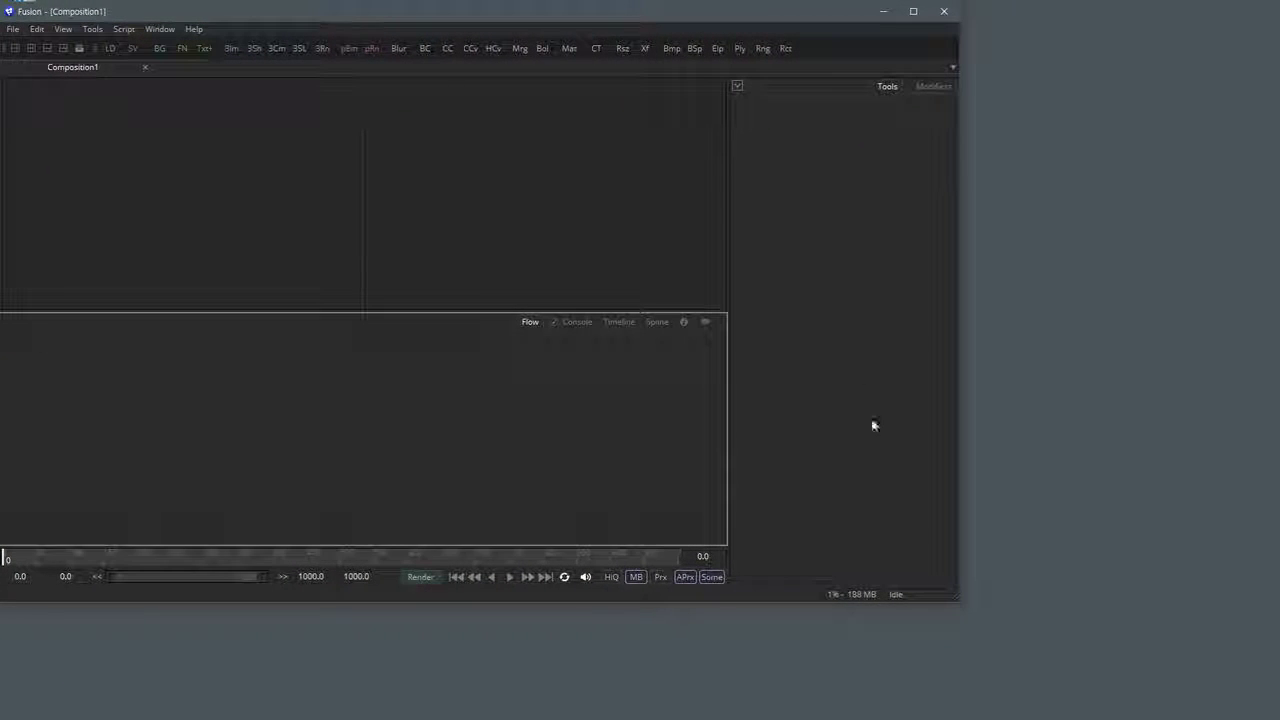
drag(949, 600, 1279, 719)
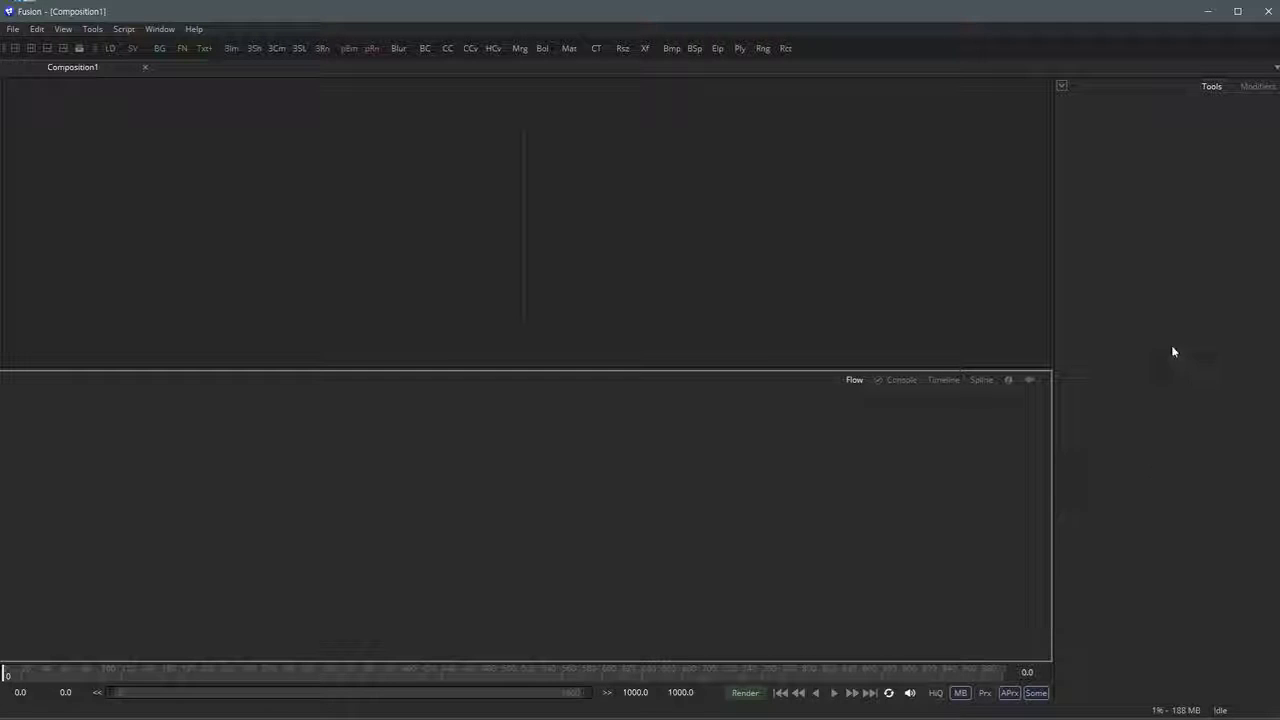
drag(1279, 500, 1275, 500)
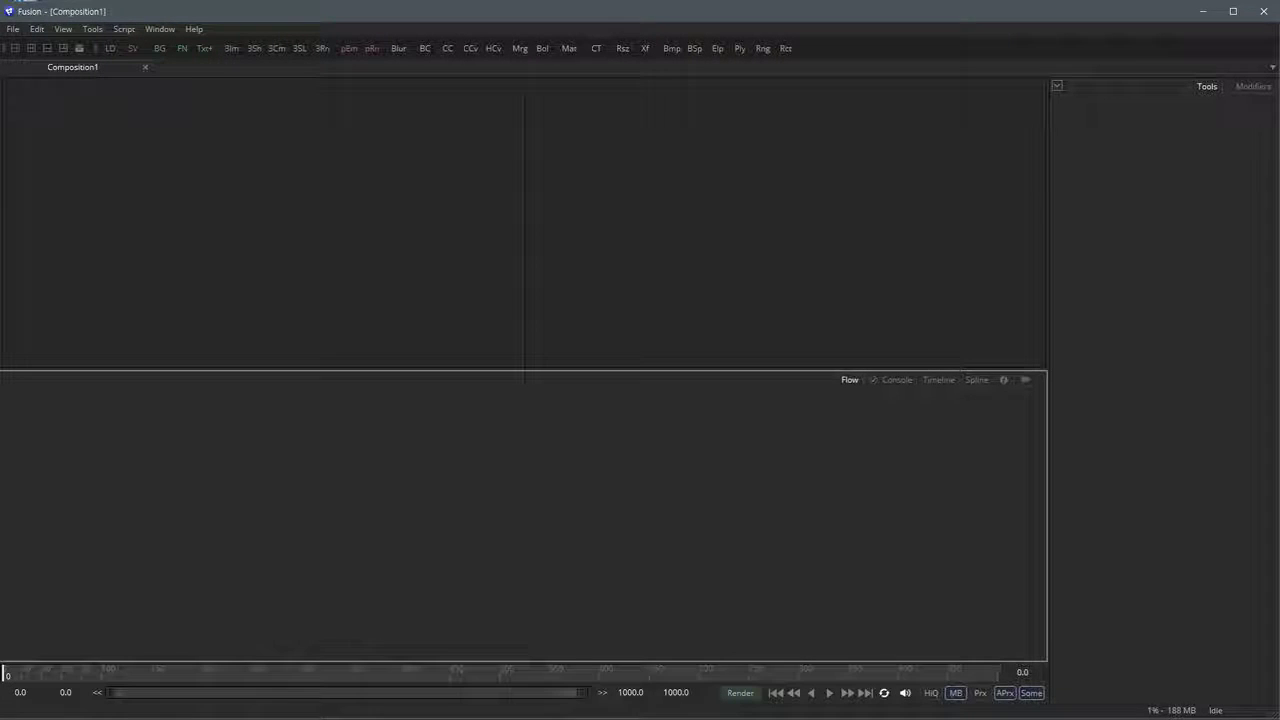
Switch to the render\PNG folder in File Explorer and add Fusion_Text_Drop_Motion_0000.png to Fusion's flow as an image sequence node
click(343, 719)
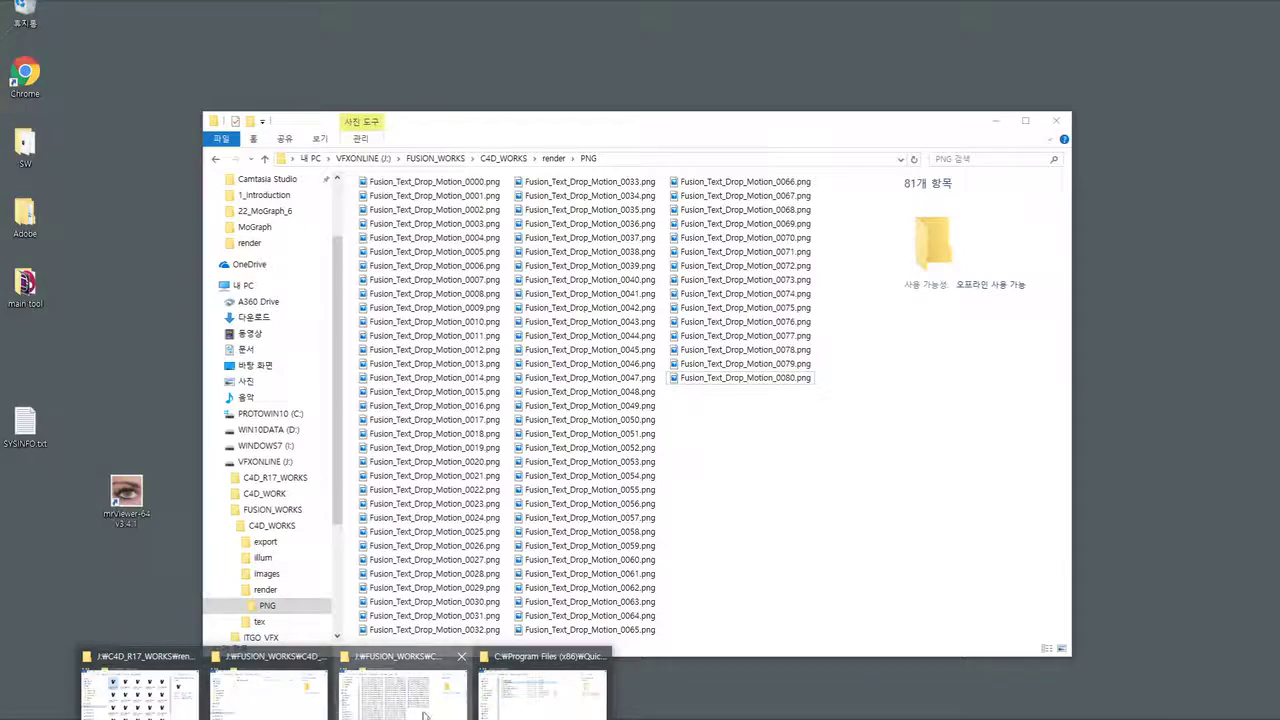
click(403, 690)
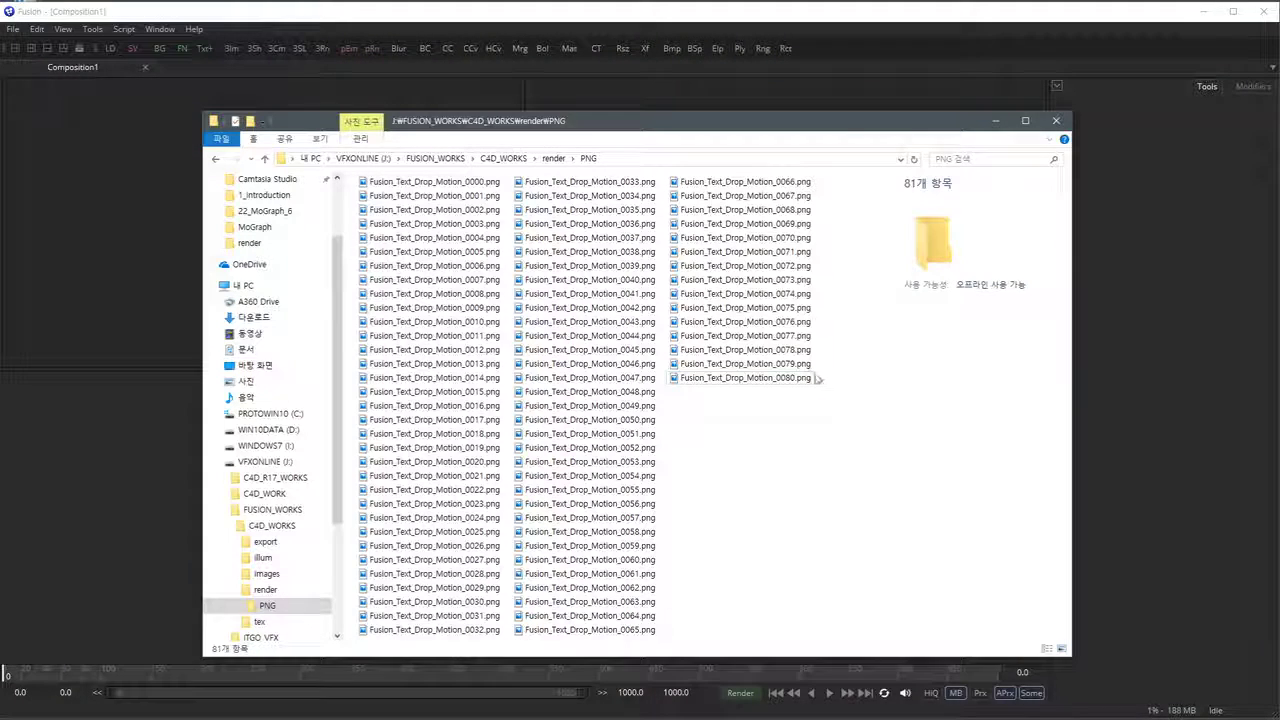
drag(598, 124, 840, 117)
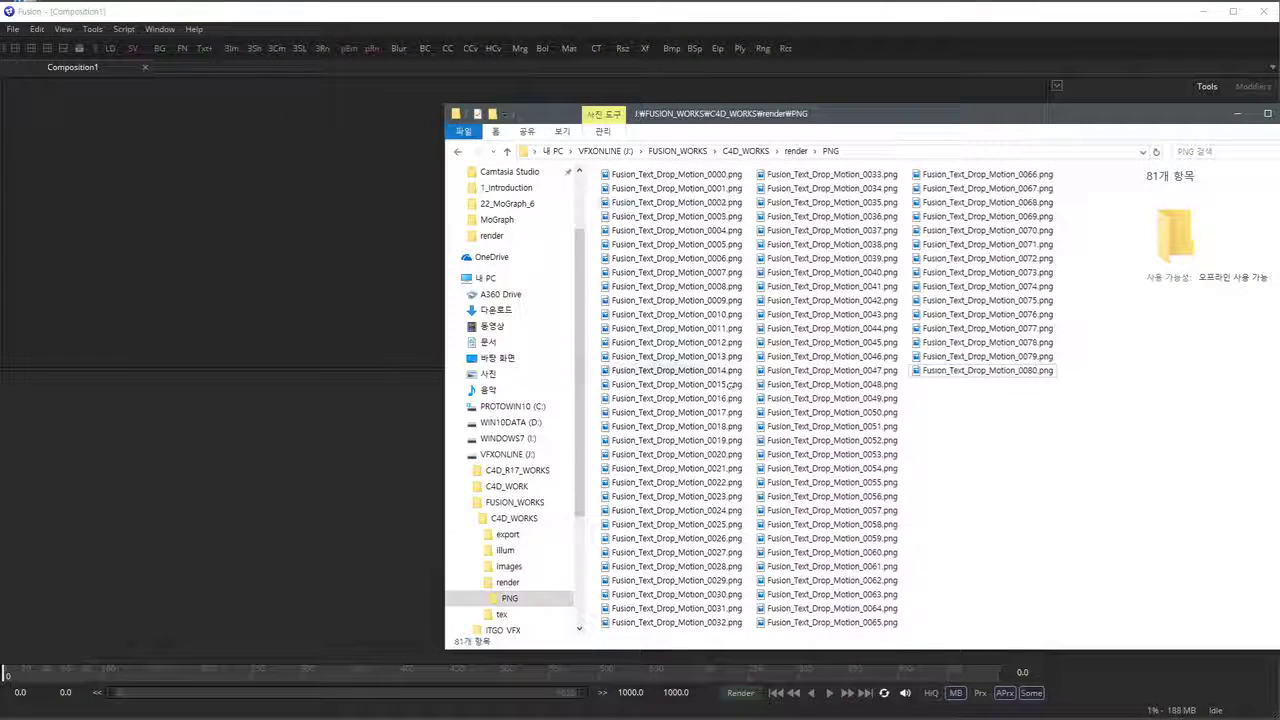
click(705, 177)
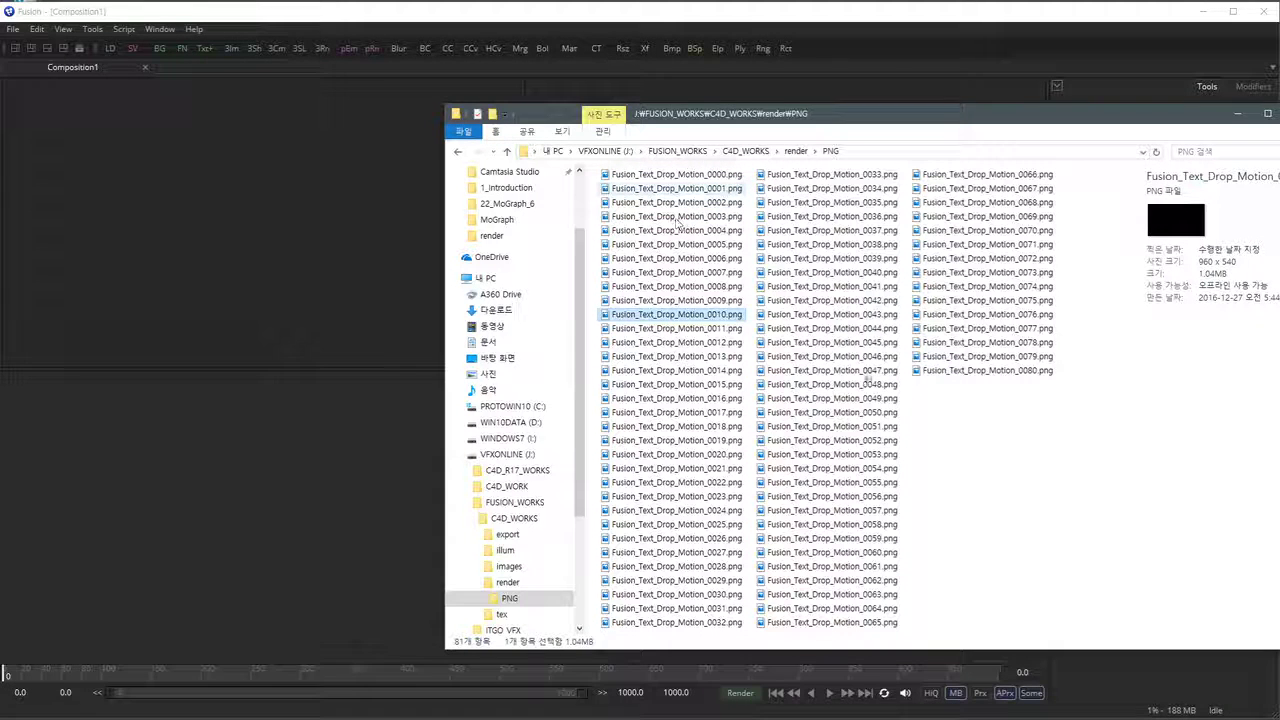
click(968, 472)
click(622, 176)
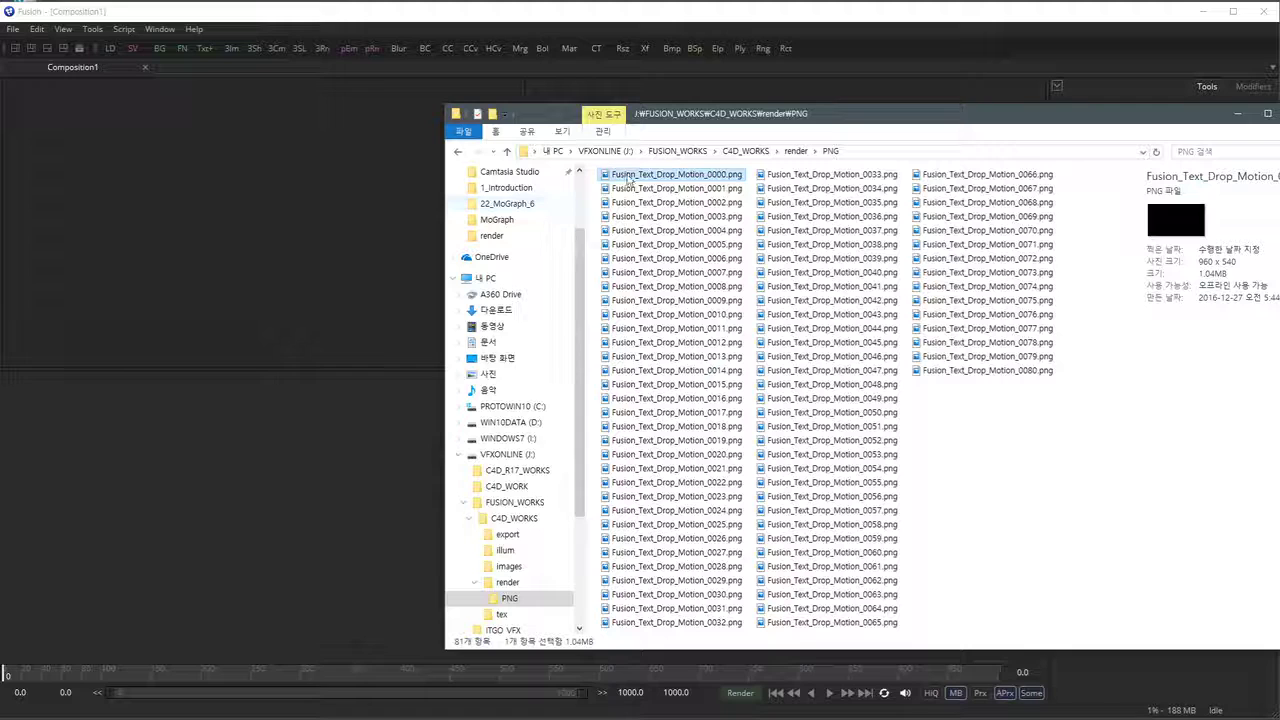
drag(620, 178, 265, 500)
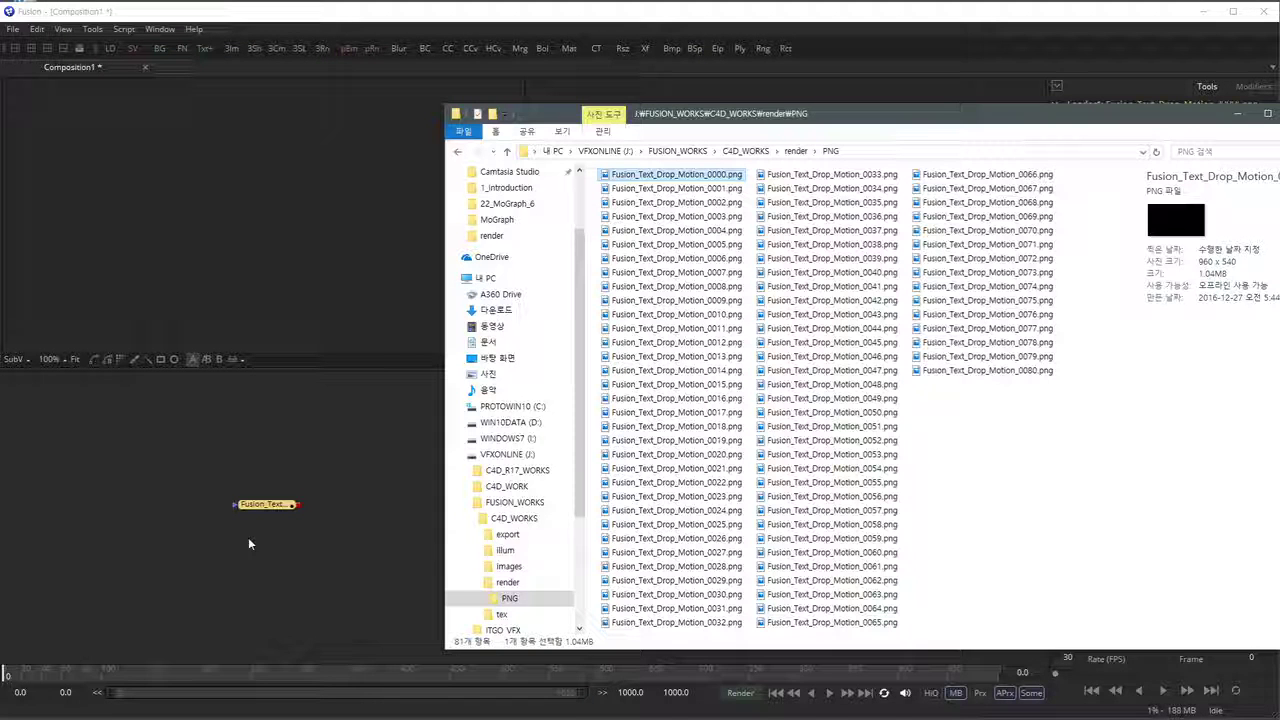
click(262, 588)
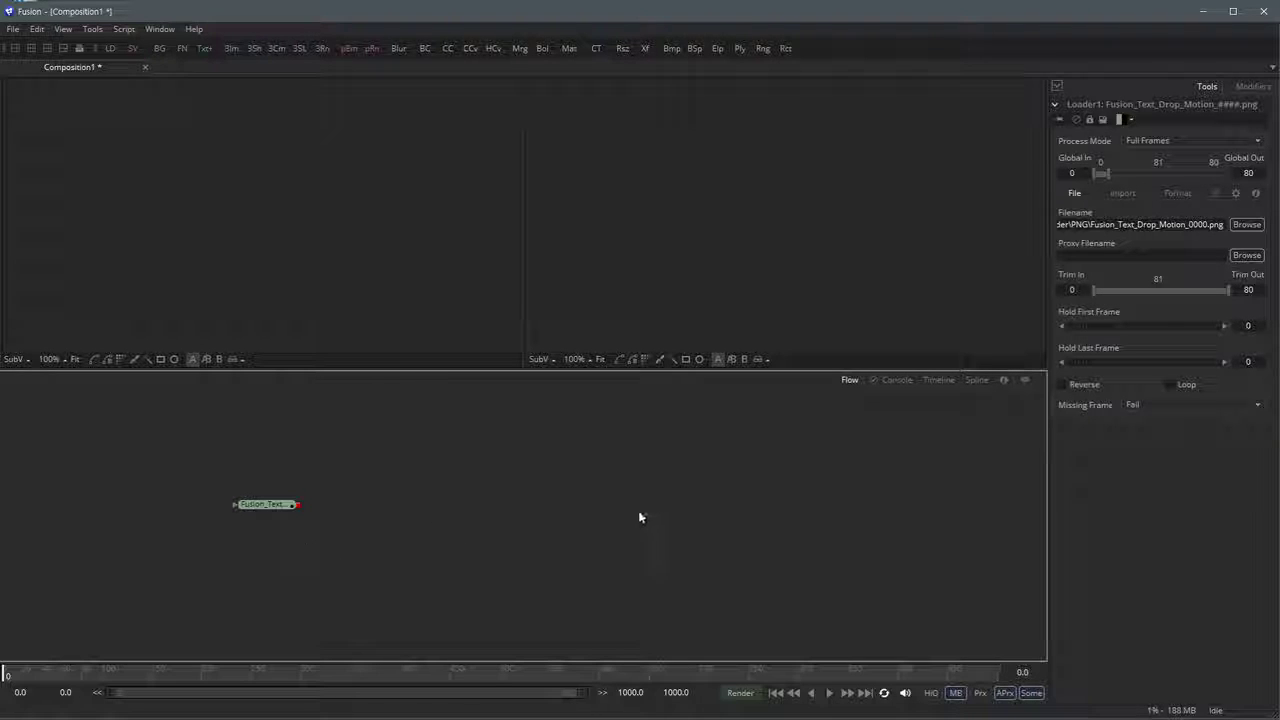
Select the image sequence node in the flow and delete it
click(253, 507)
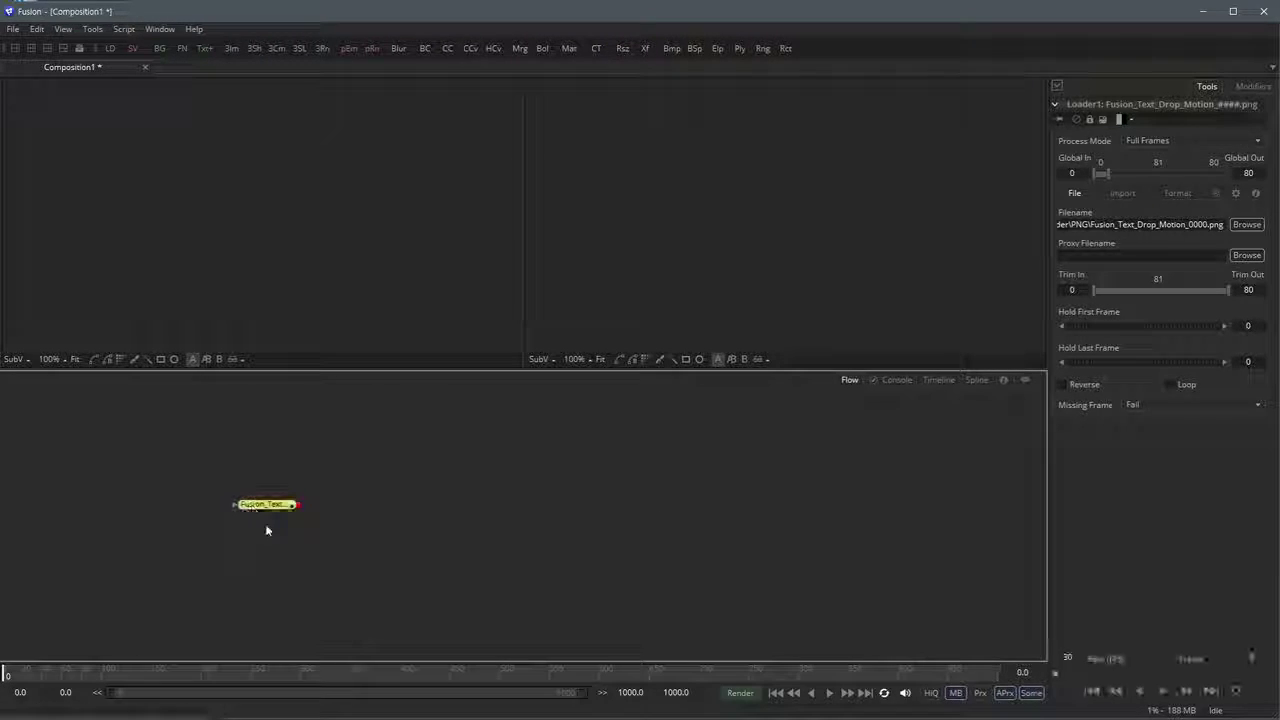
click(286, 466)
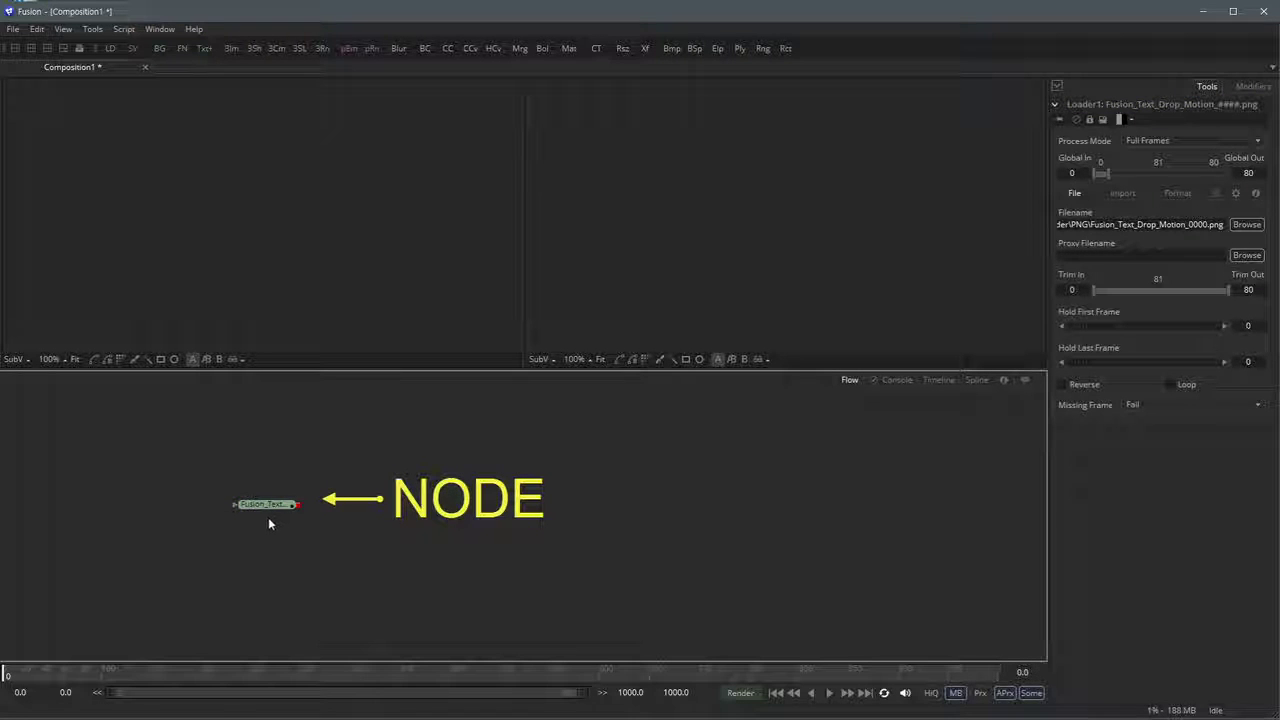
click(273, 508)
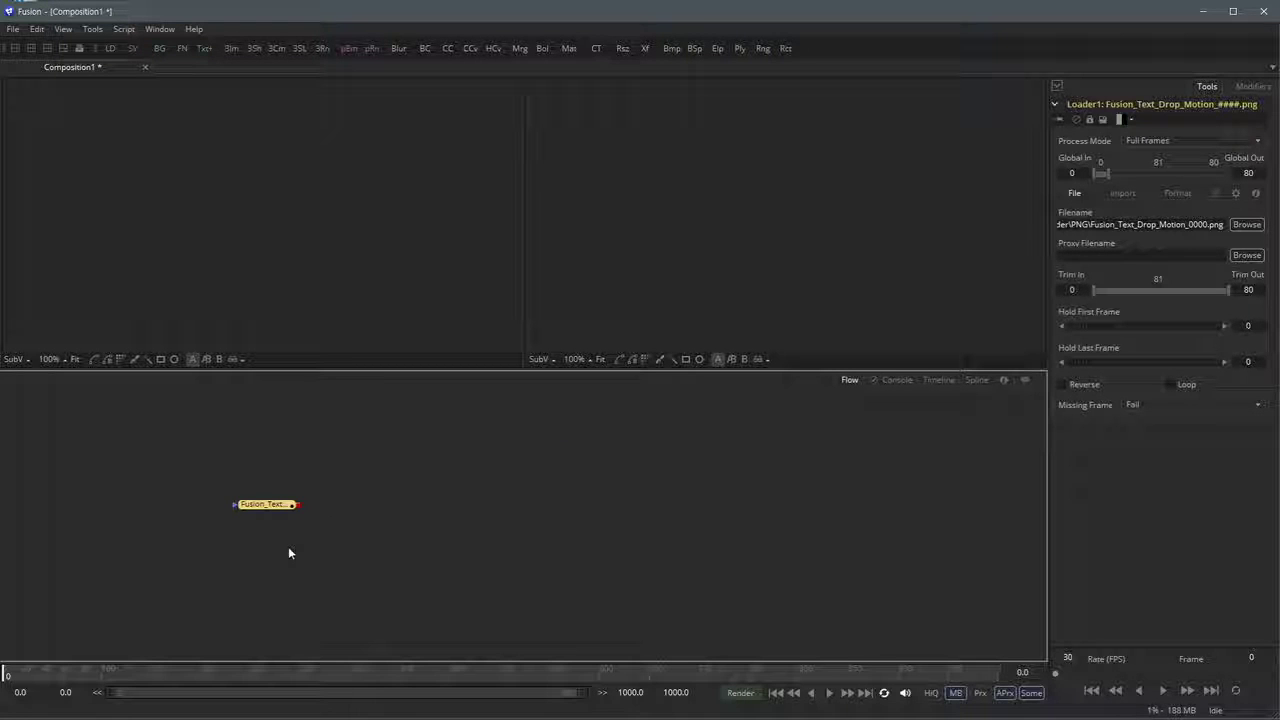
key(Delete)
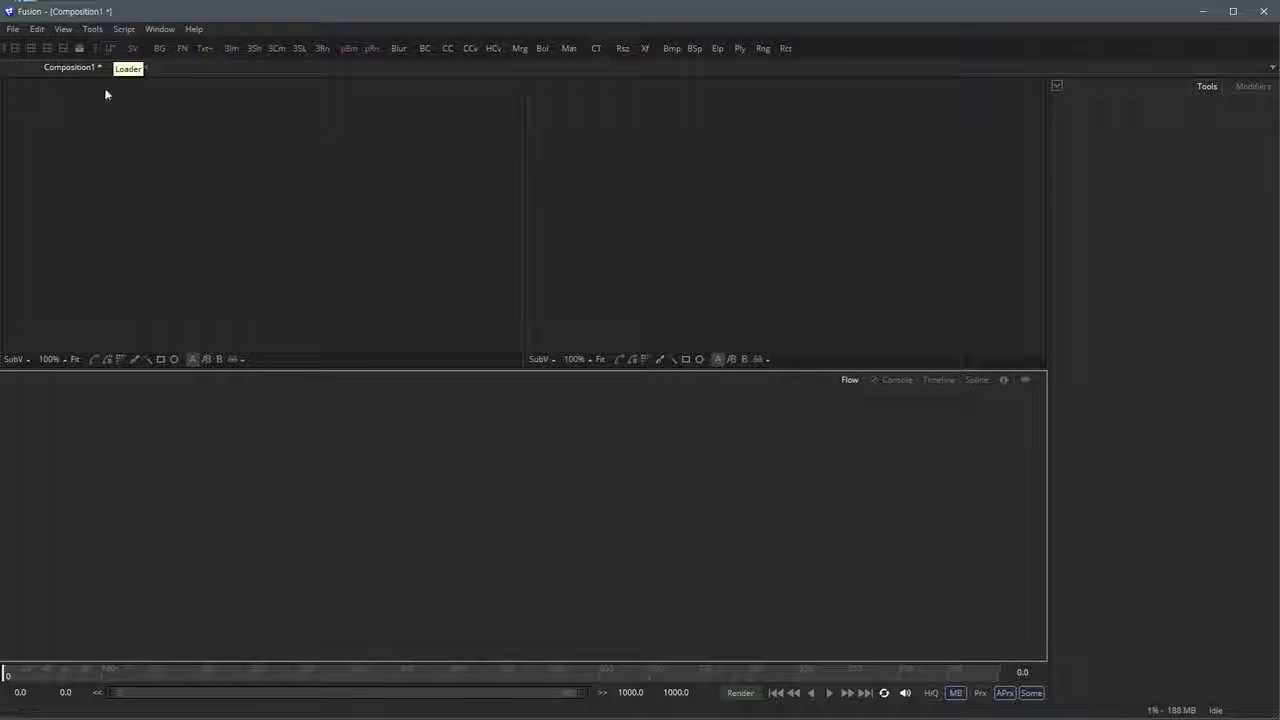
Add a Loader tool to the flow and select the Fusion_Text_Drop_Motion_####.png sequence in the PNG folder
click(110, 50)
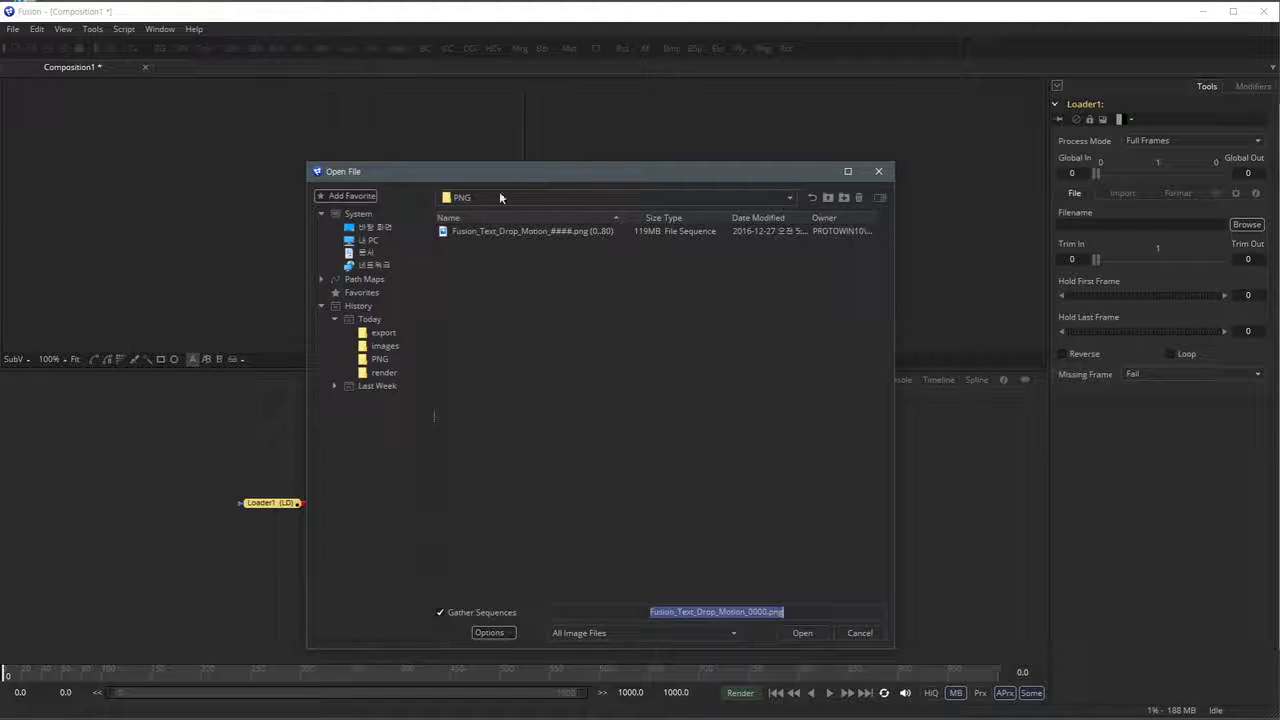
drag(530, 176, 631, 161)
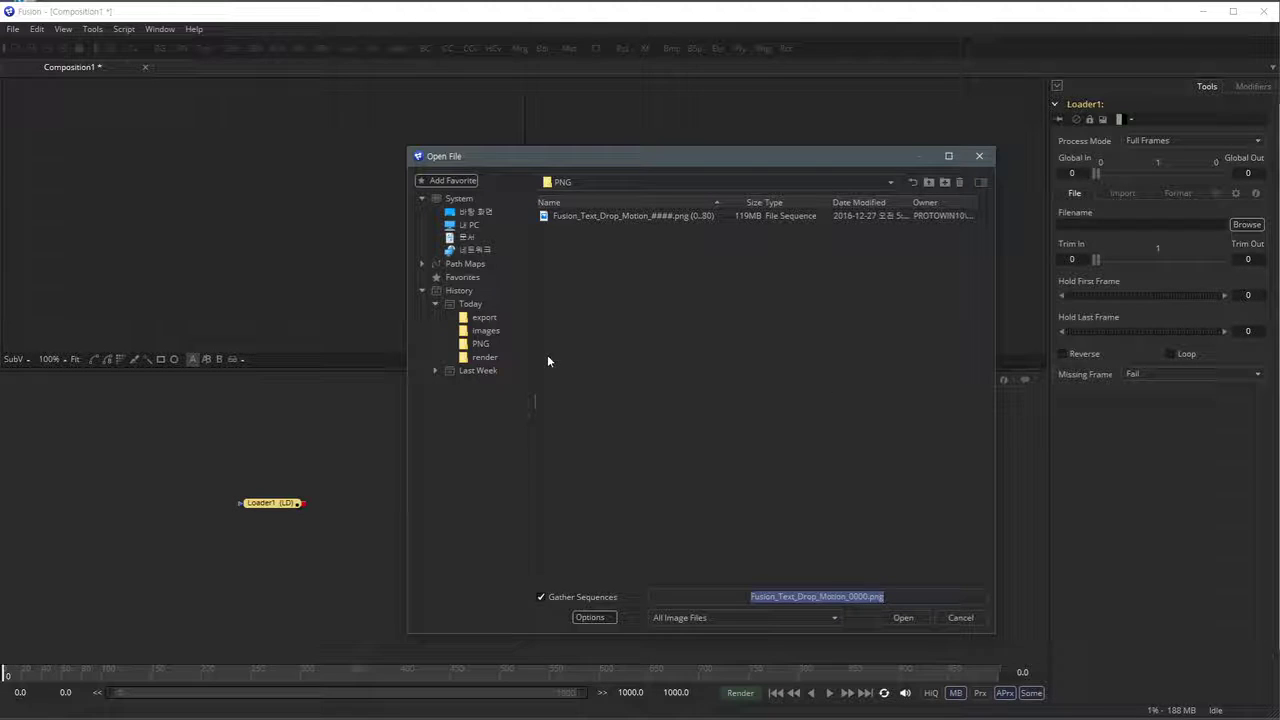
click(480, 343)
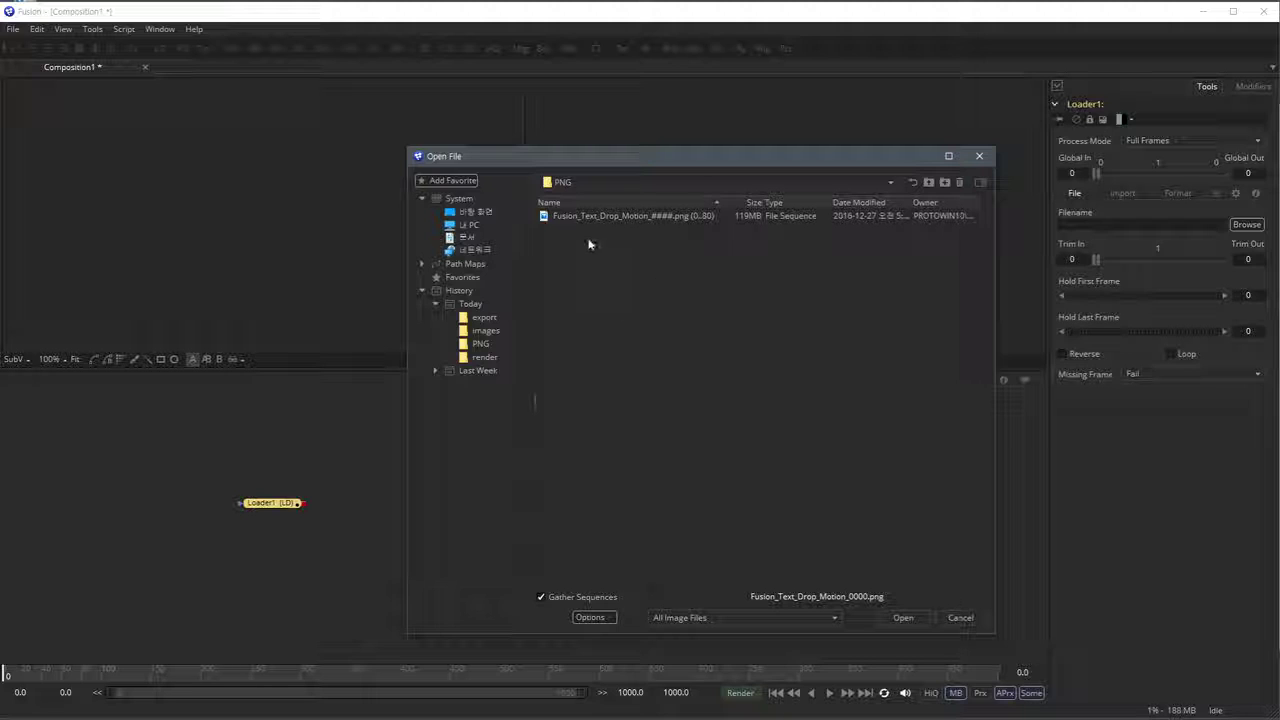
click(550, 217)
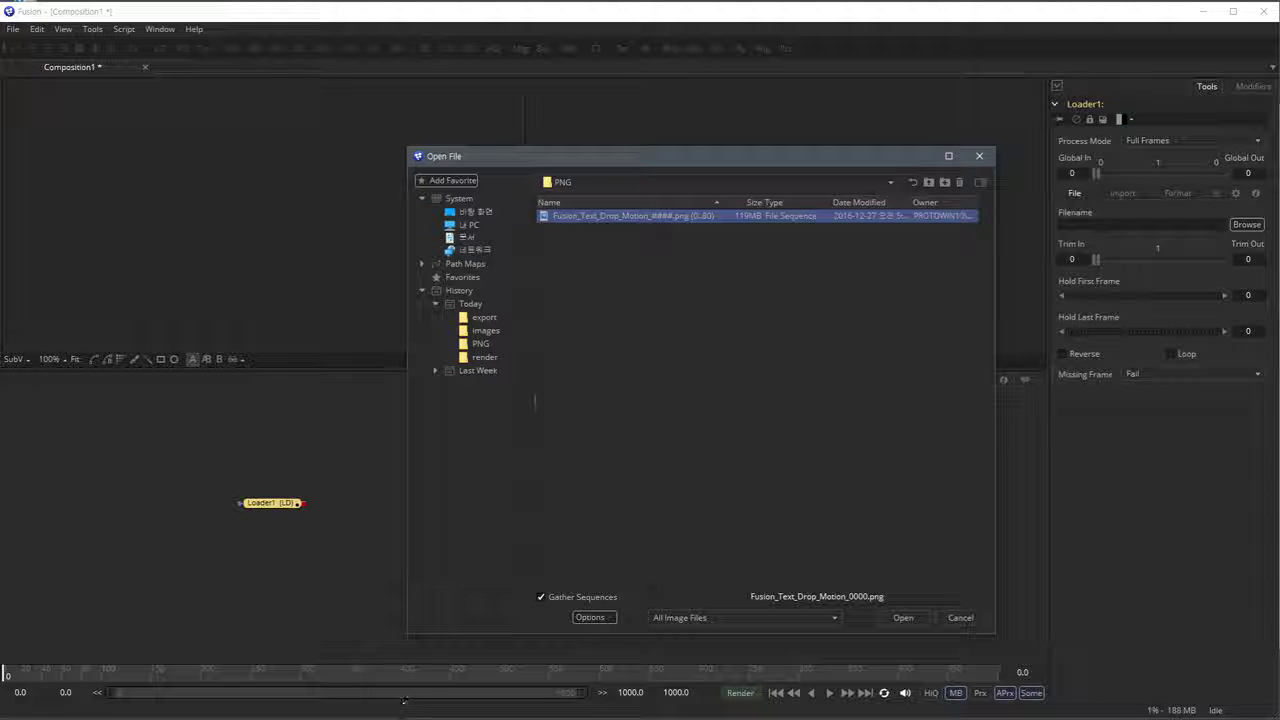
Compare the individual PNG frames in File Explorer with the sequence entry in Fusion's Open File dialog
click(345, 719)
click(400, 690)
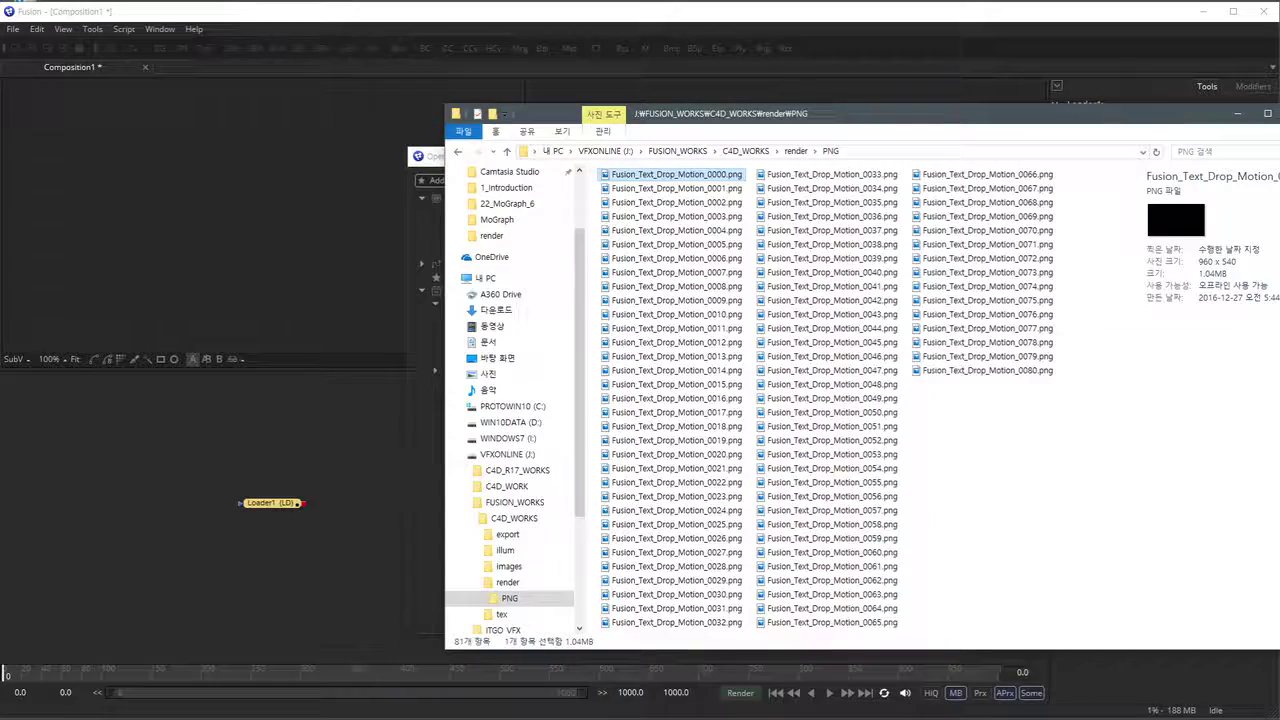
drag(838, 118, 782, 95)
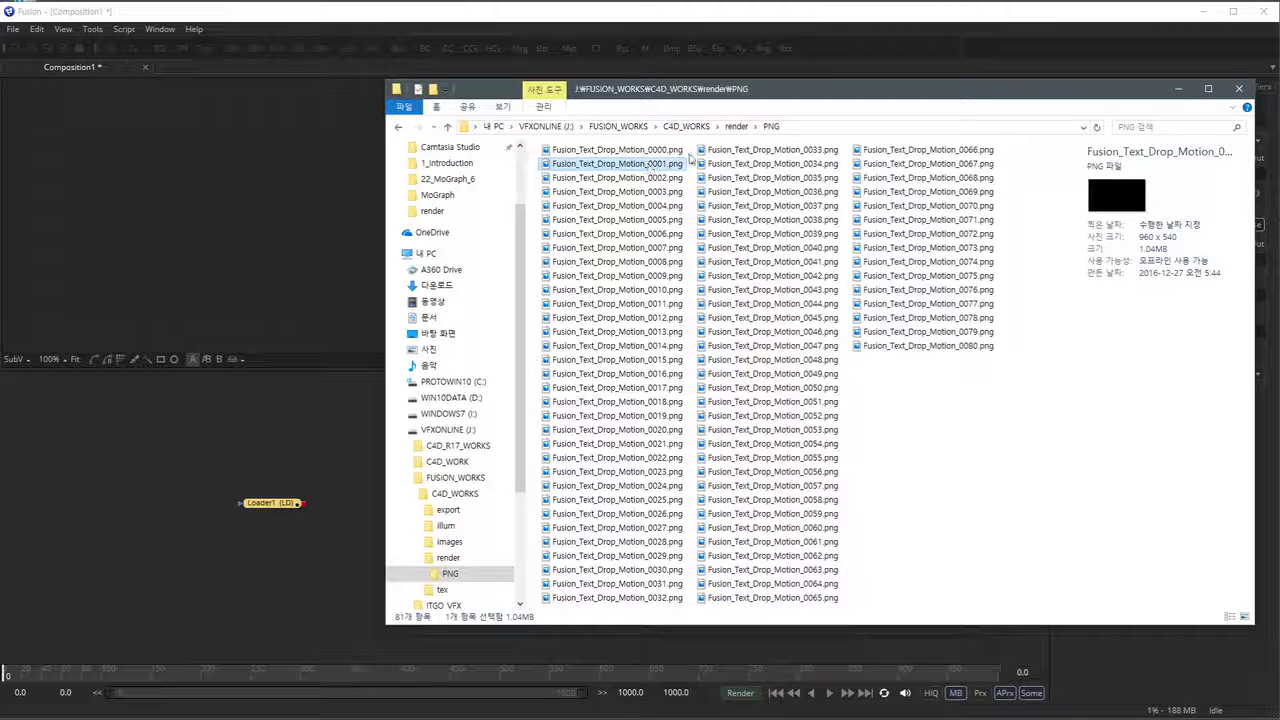
click(648, 165)
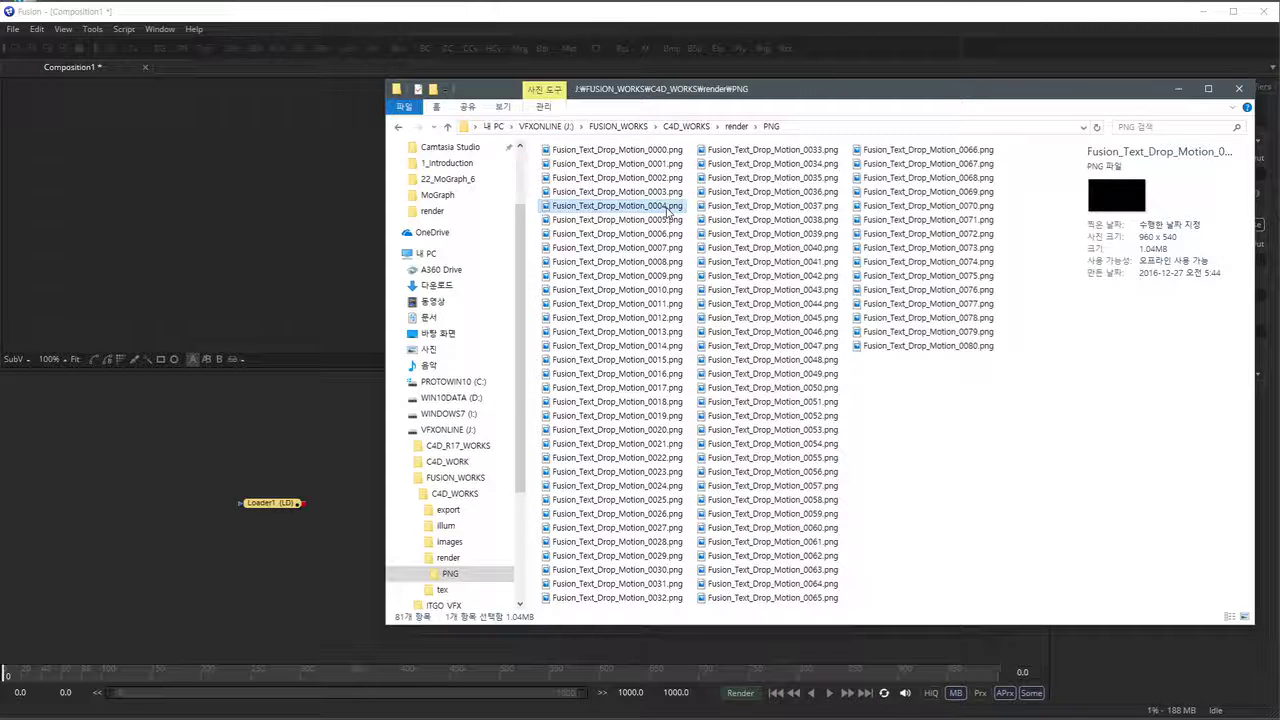
click(650, 275)
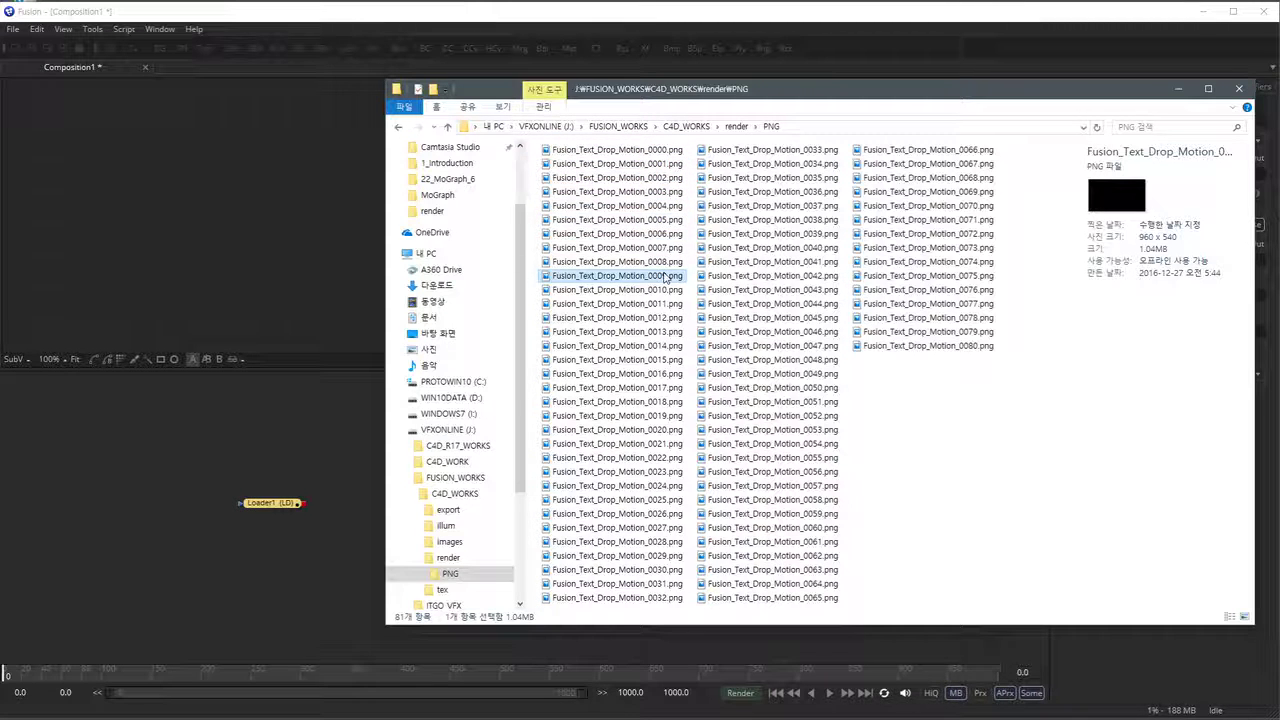
click(927, 461)
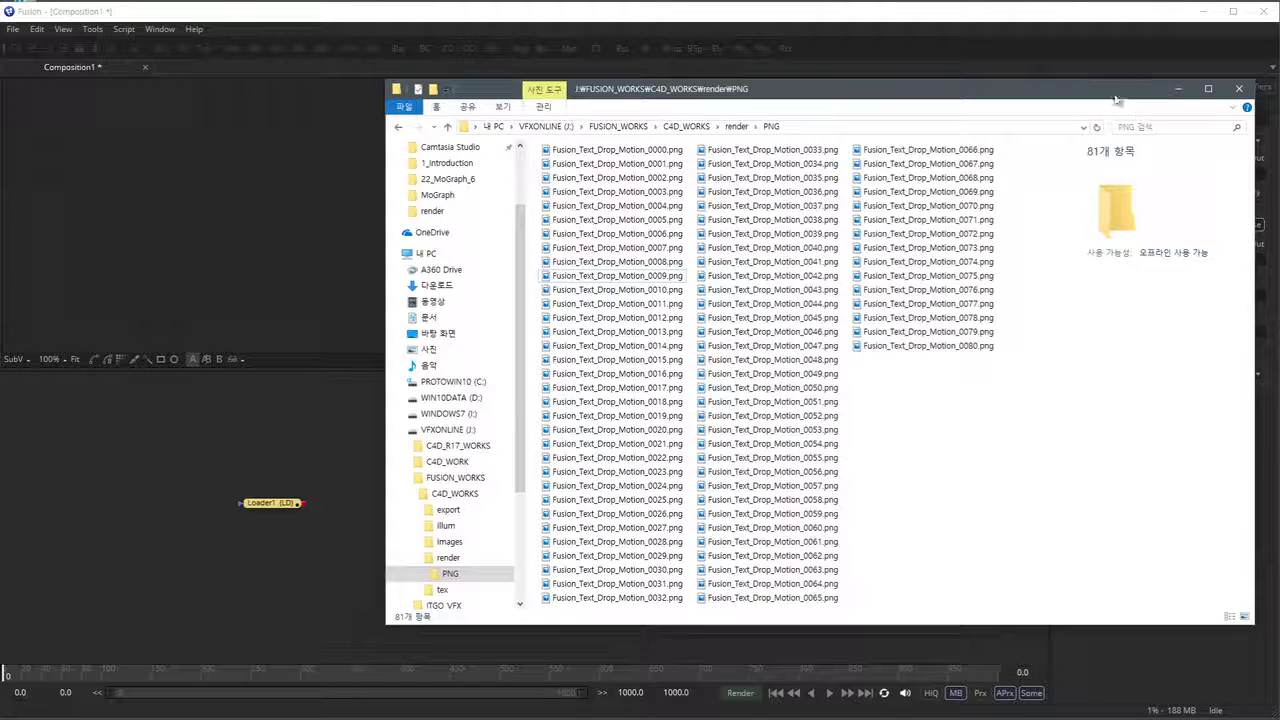
drag(1095, 89, 921, 529)
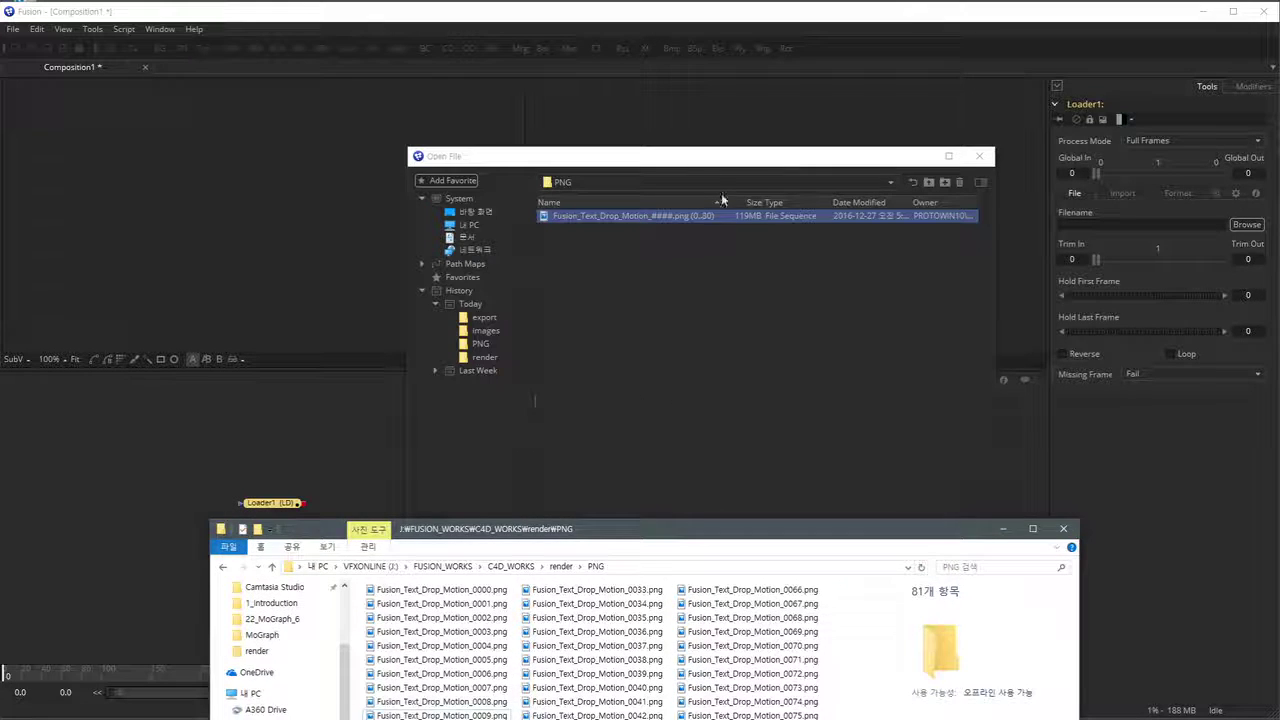
click(705, 179)
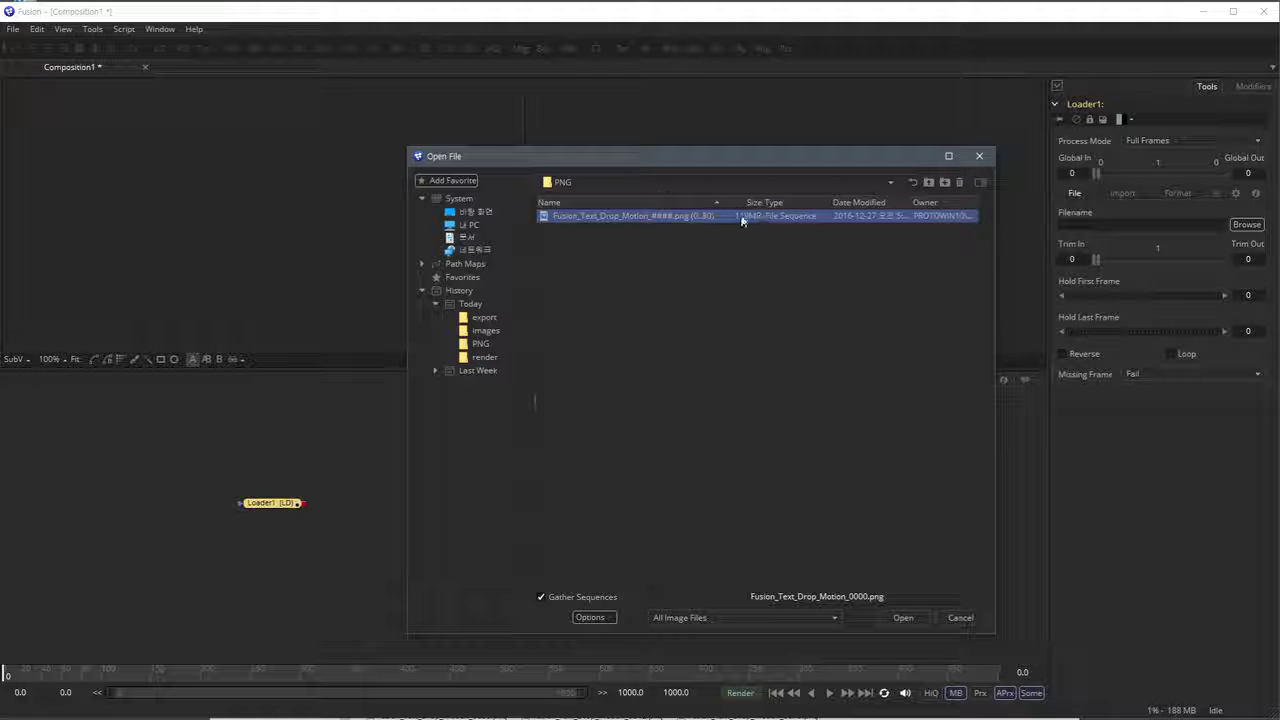
Turn off Gather Sequences to compare the separately listed frames with the File Explorer folder, and turn it back on
click(540, 597)
drag(644, 286, 630, 389)
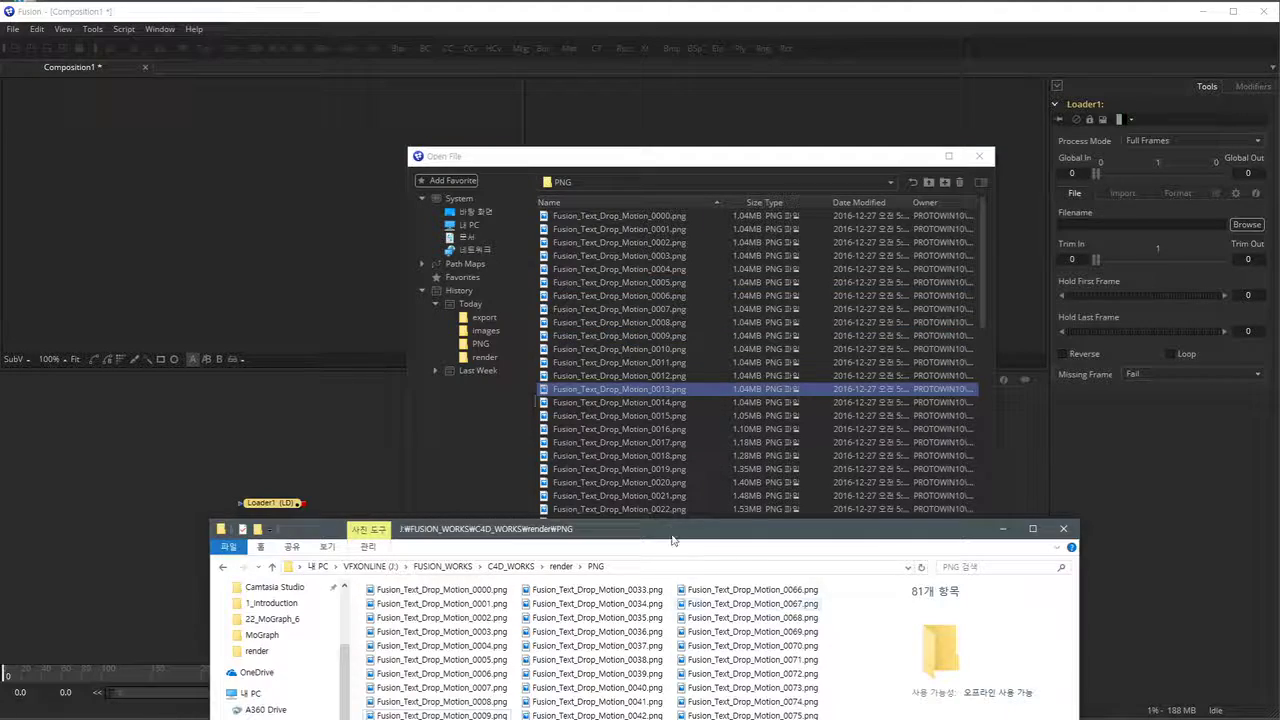
drag(464, 529, 554, 102)
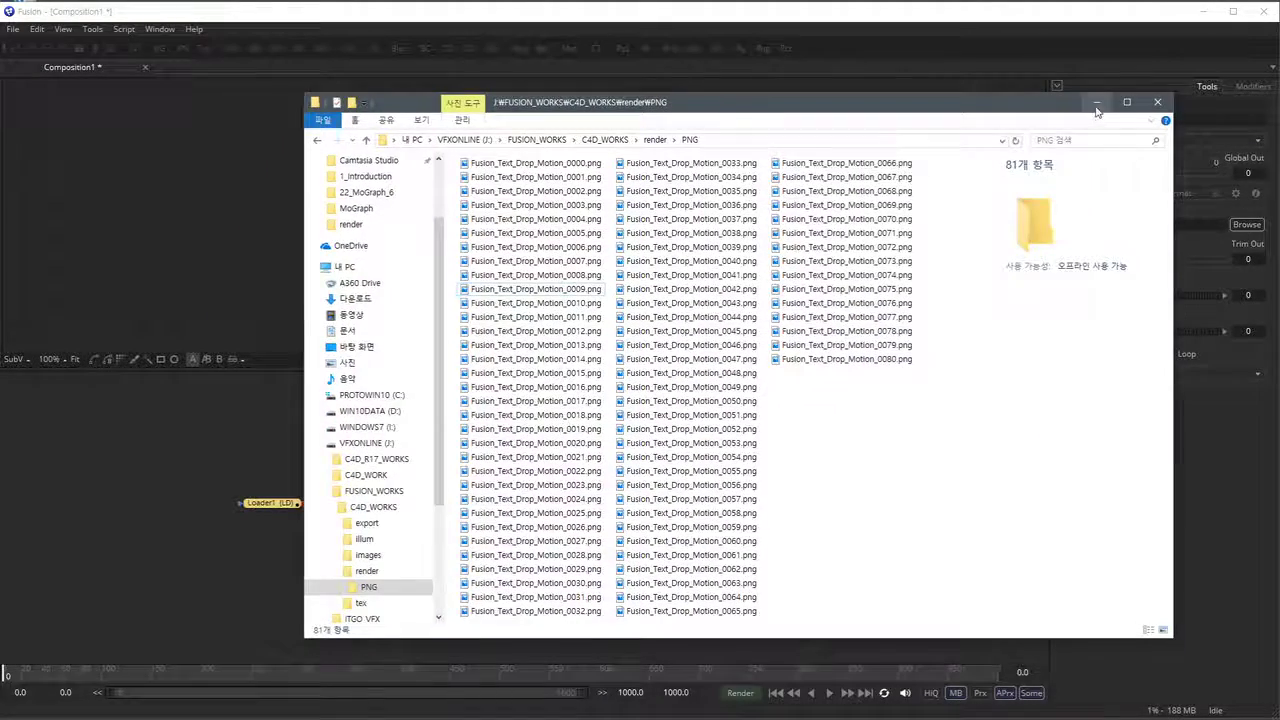
click(1095, 100)
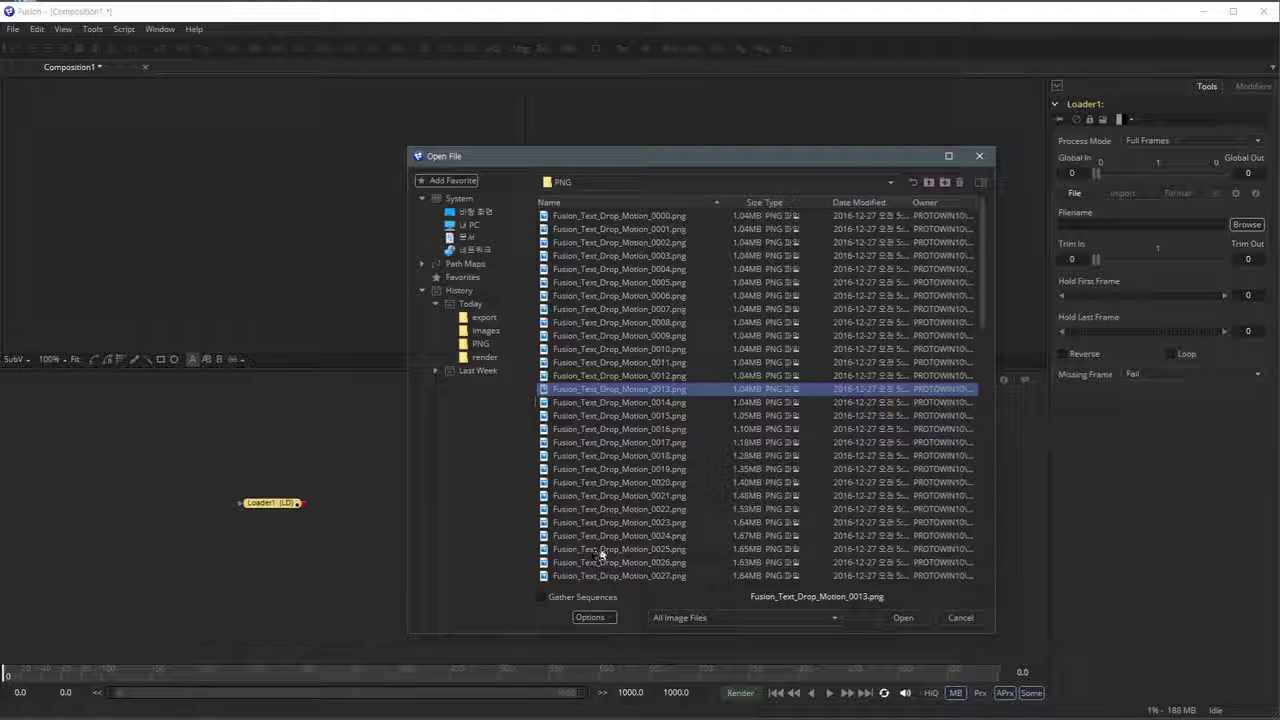
click(541, 597)
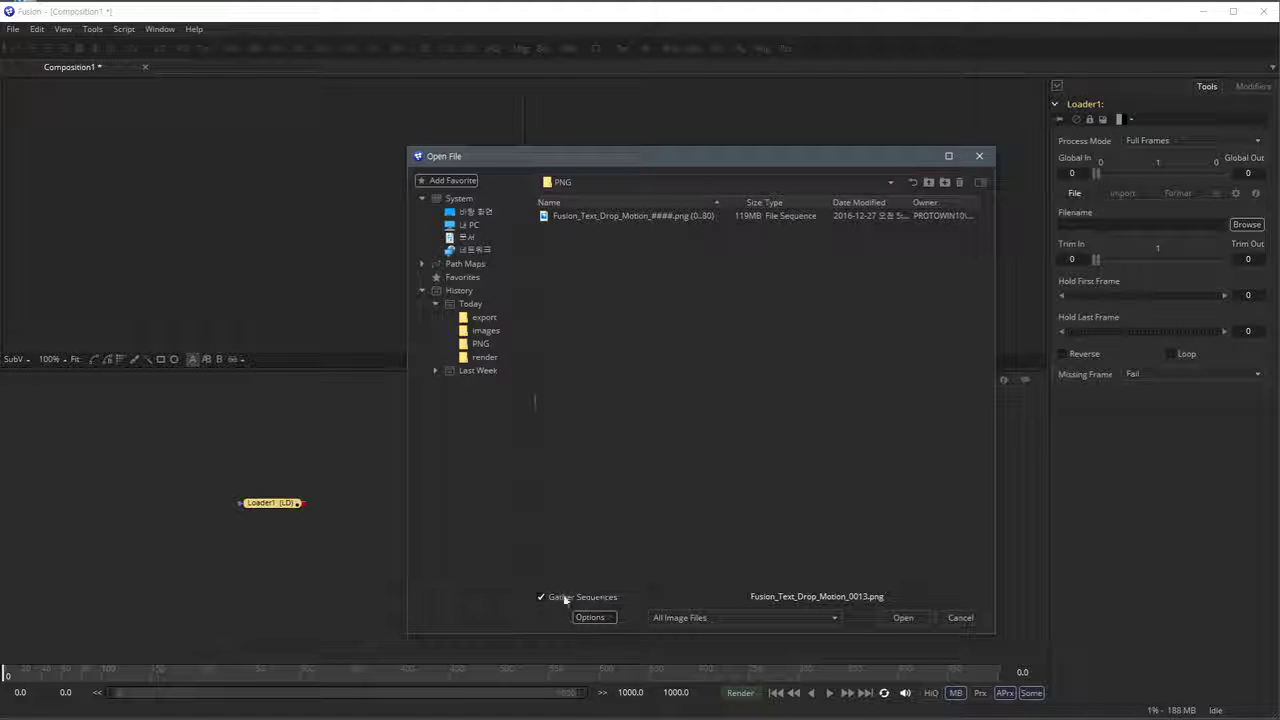
Load the Fusion_Text_Drop_Motion_####.png (0..80) sequence into the Loader and deselect the node
click(644, 216)
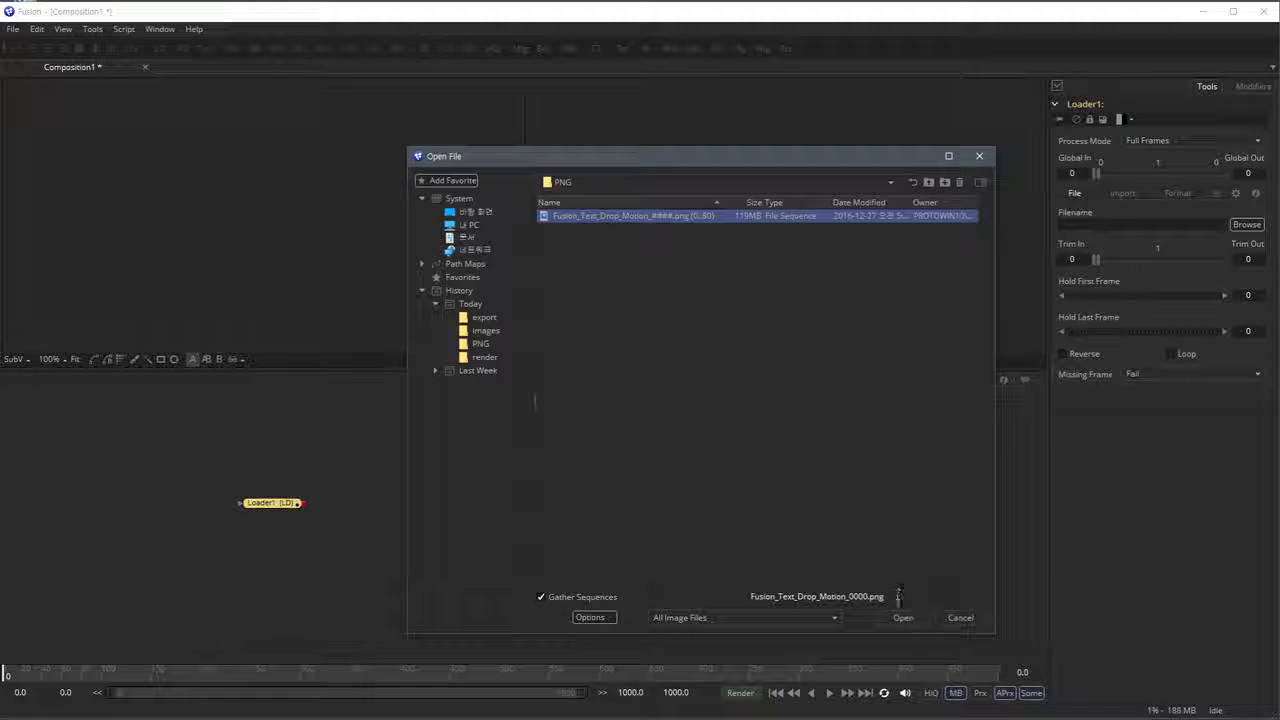
click(908, 619)
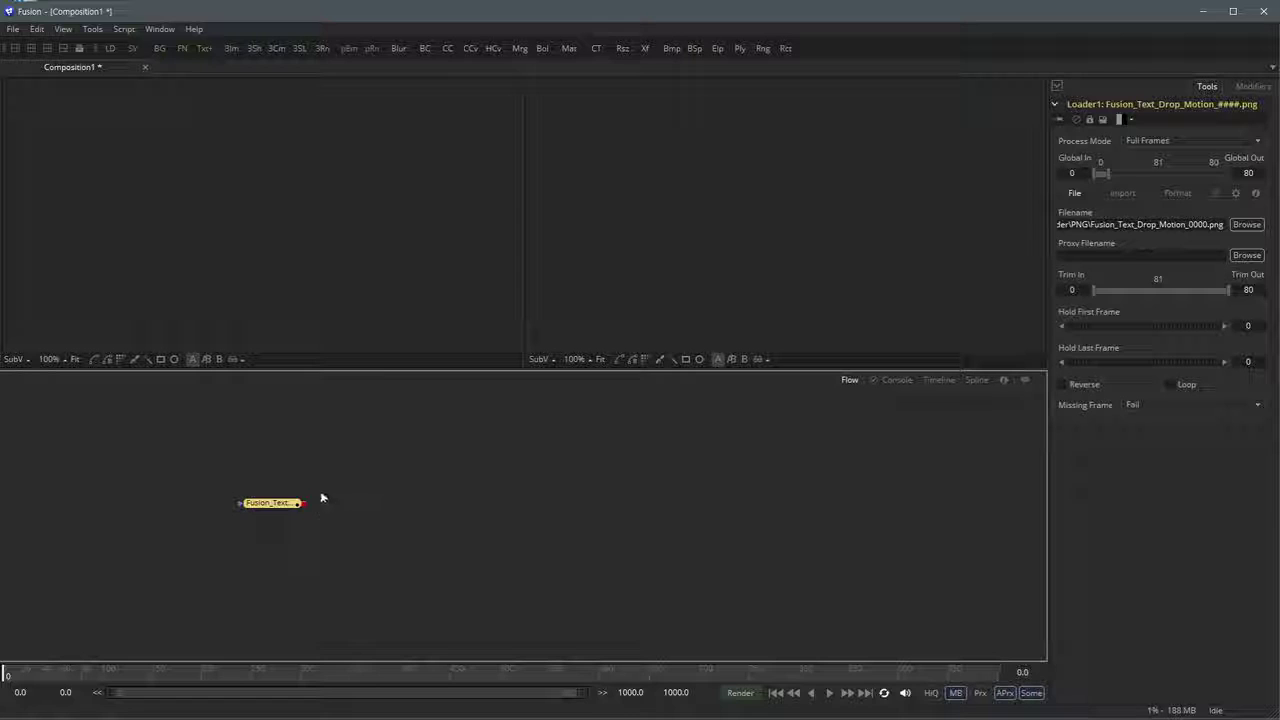
click(268, 550)
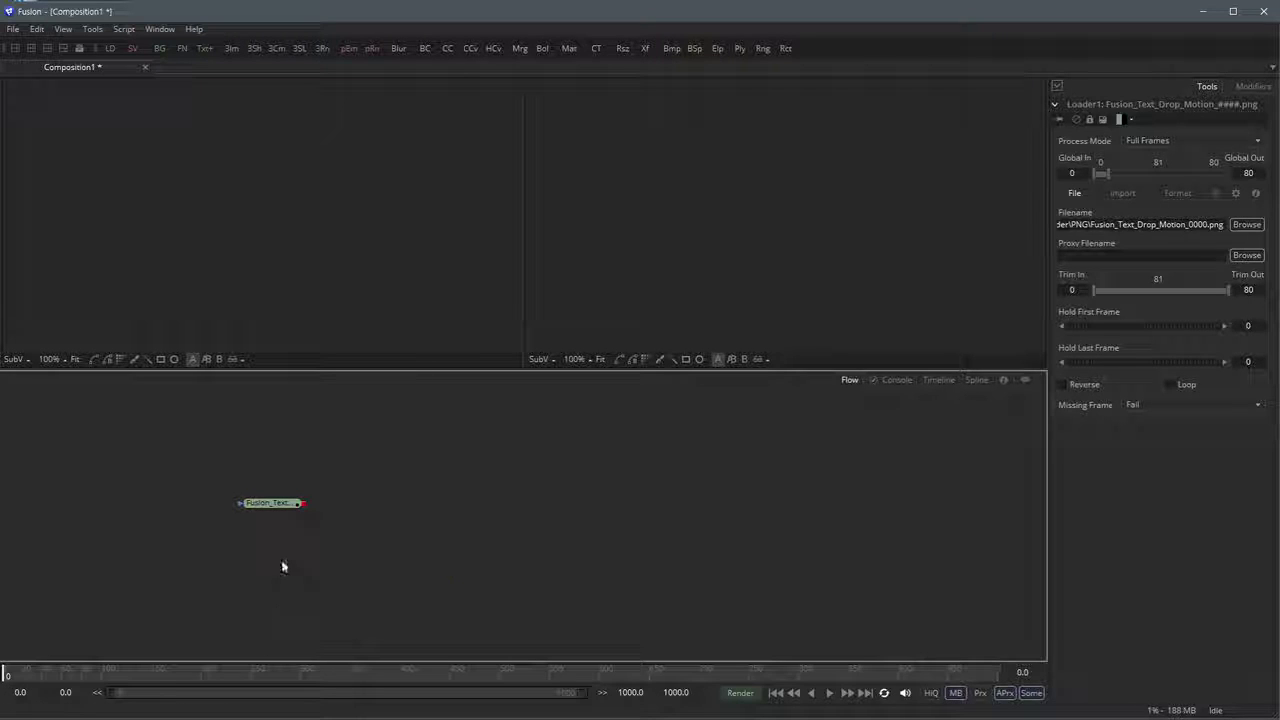
Display the Fusion_Text_Drop_Motion loader node in both viewers
drag(268, 511, 240, 235)
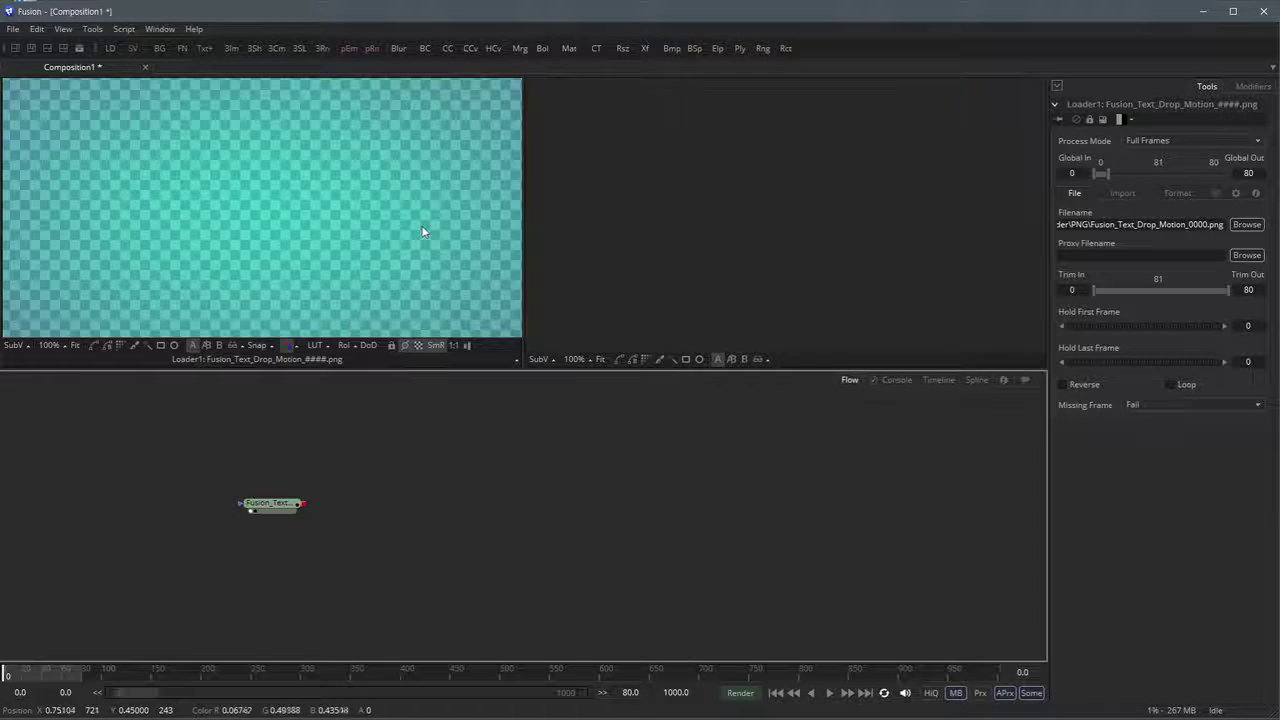
click(686, 217)
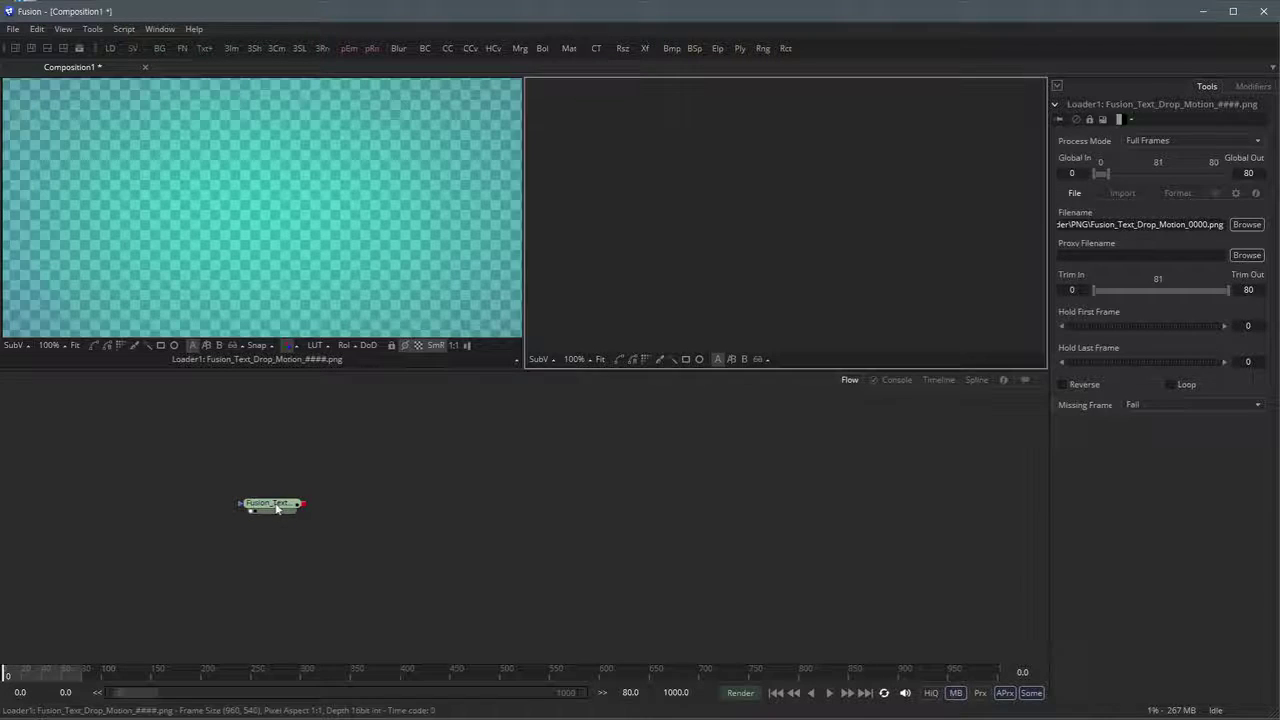
drag(277, 508, 680, 266)
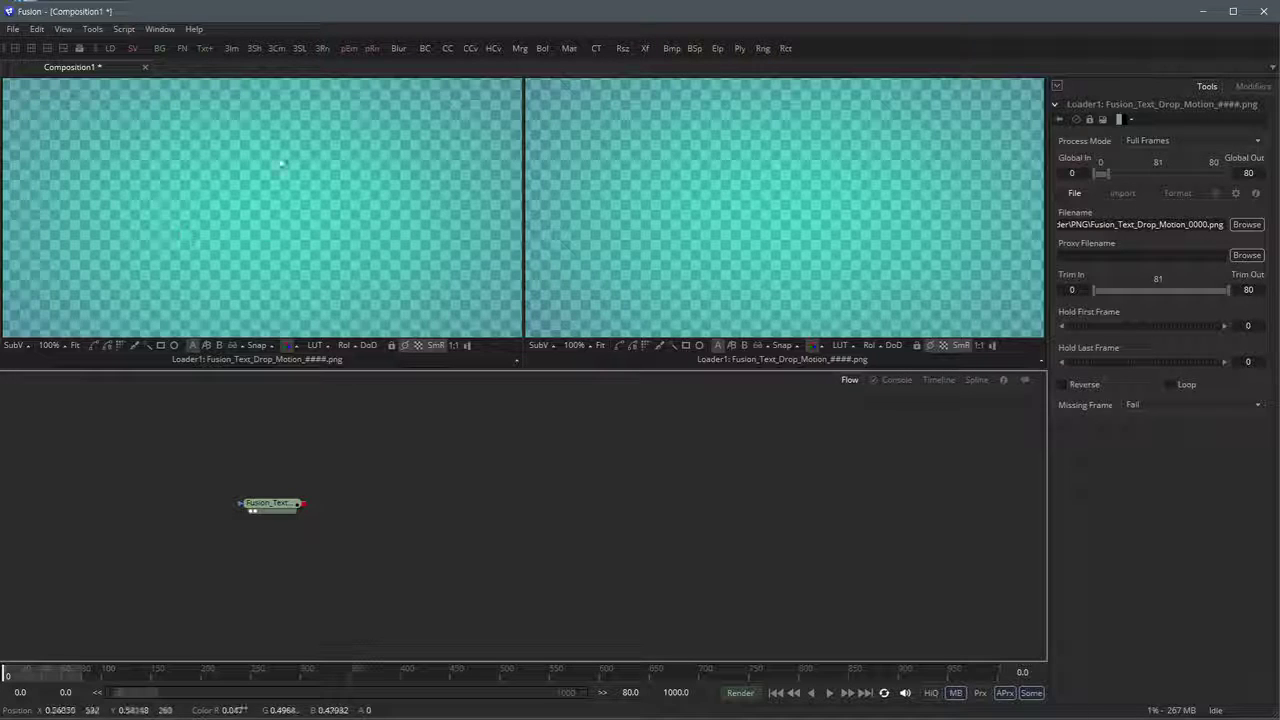
Turn off the checkered transparency background in both viewers and select the loader node
click(417, 347)
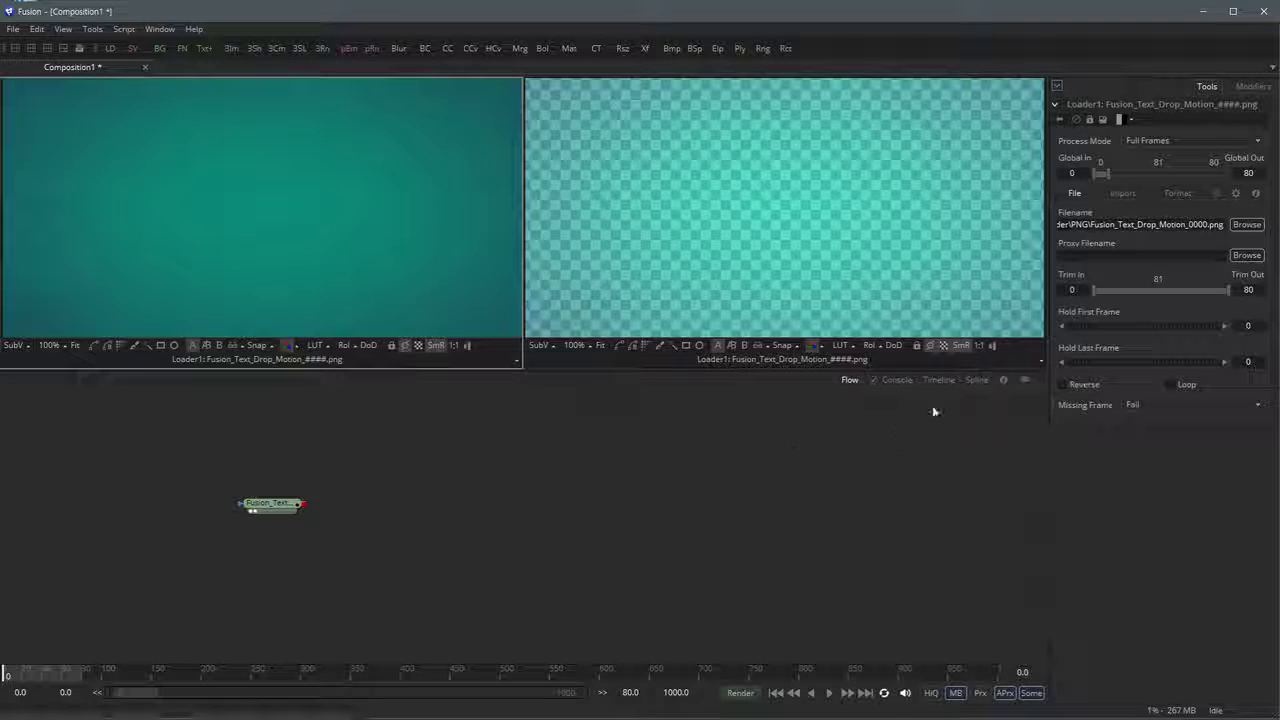
click(943, 346)
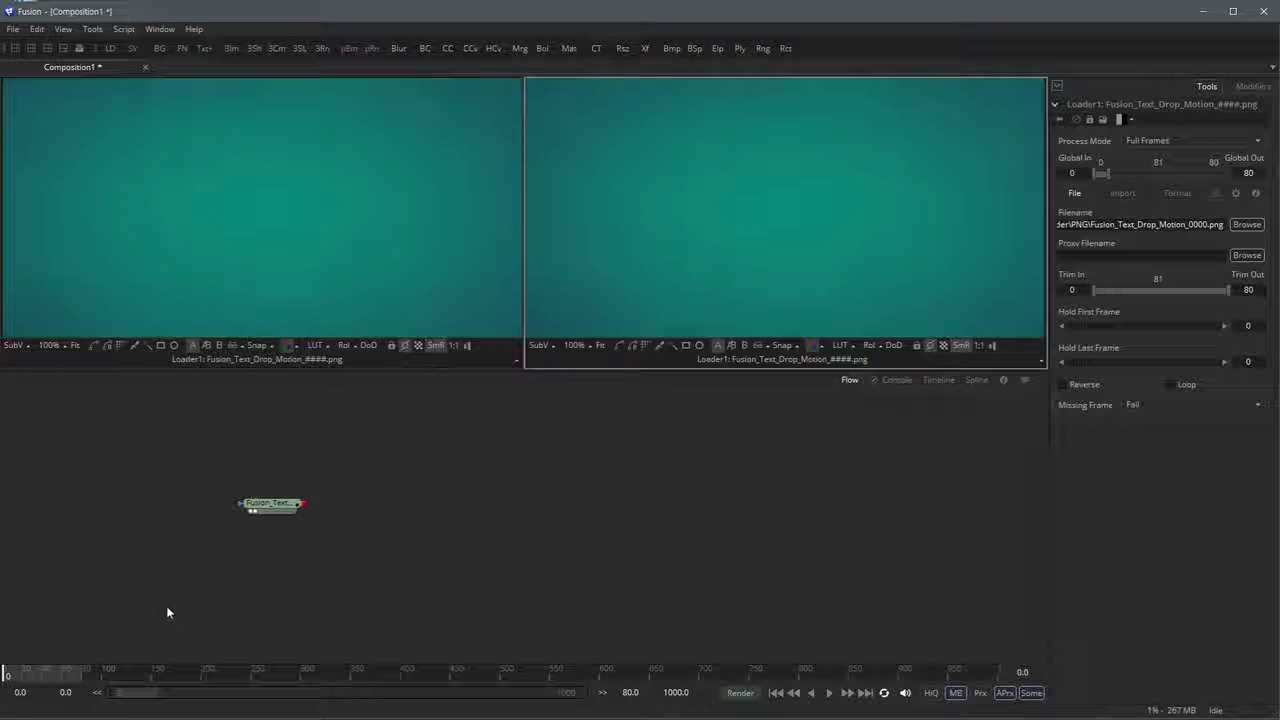
click(265, 506)
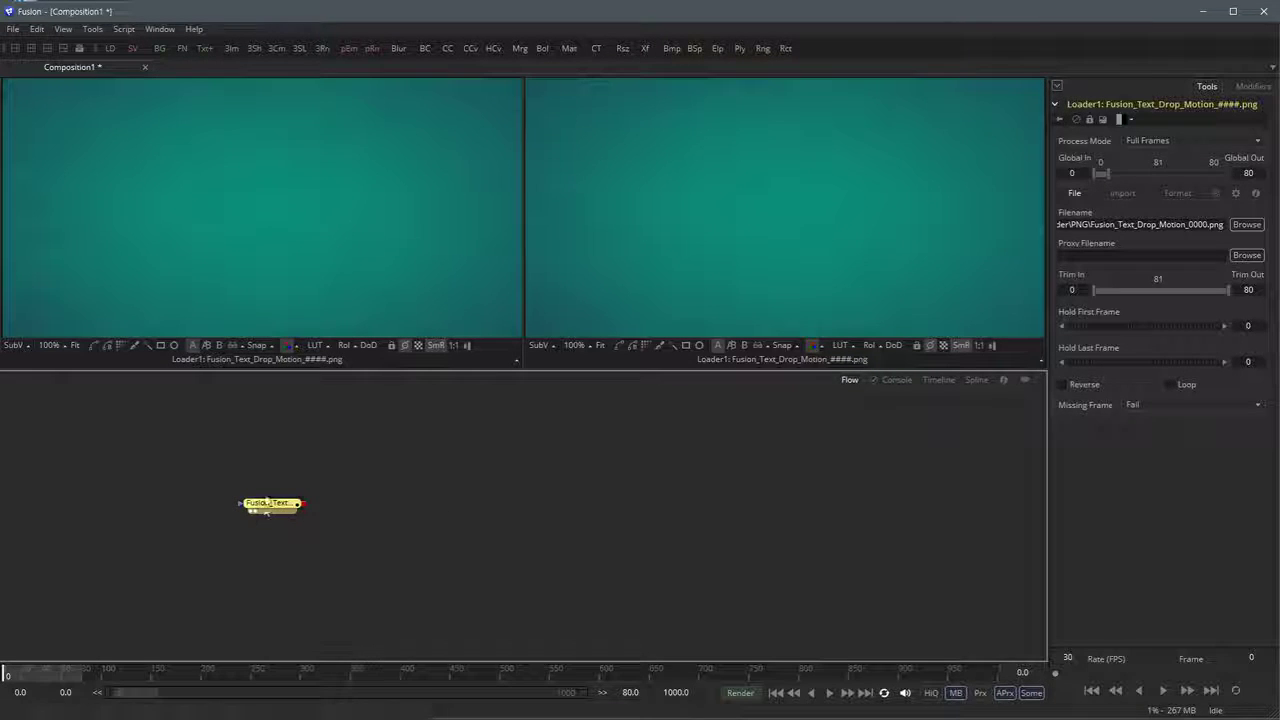
Check the loader's Global In and Global Out fields, and set the composition's global end time to 80
click(1080, 174)
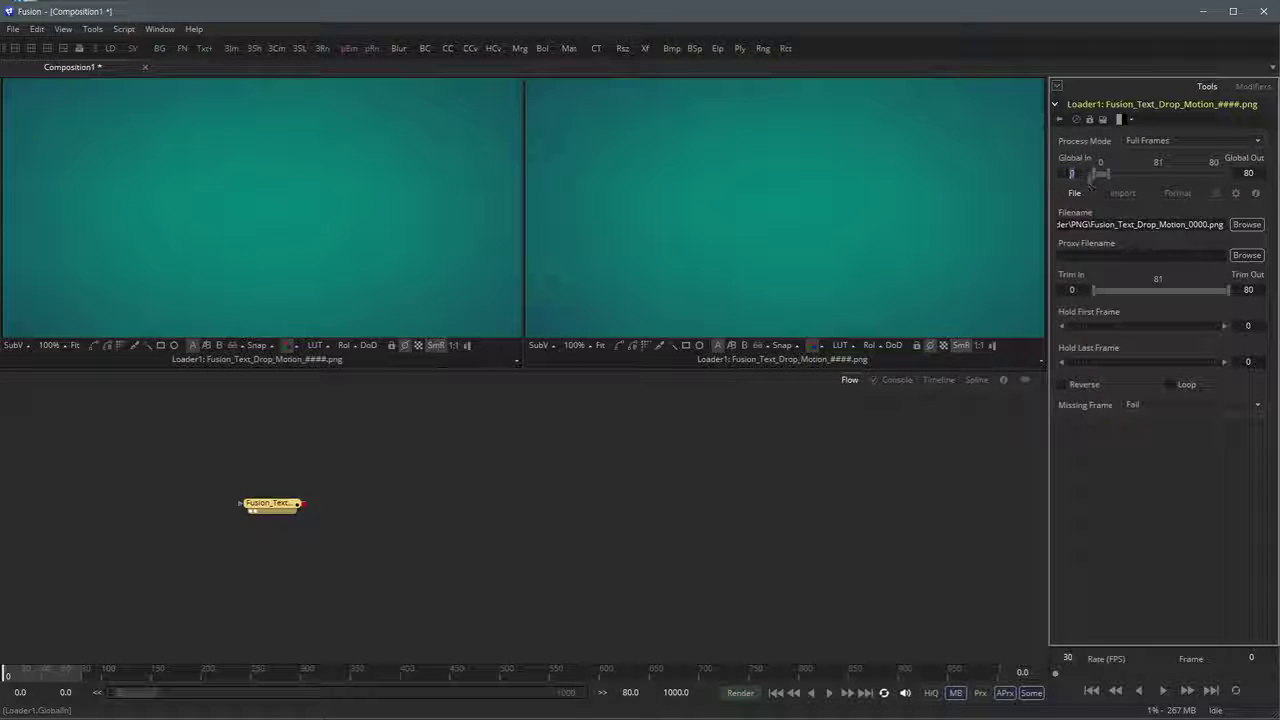
click(1248, 173)
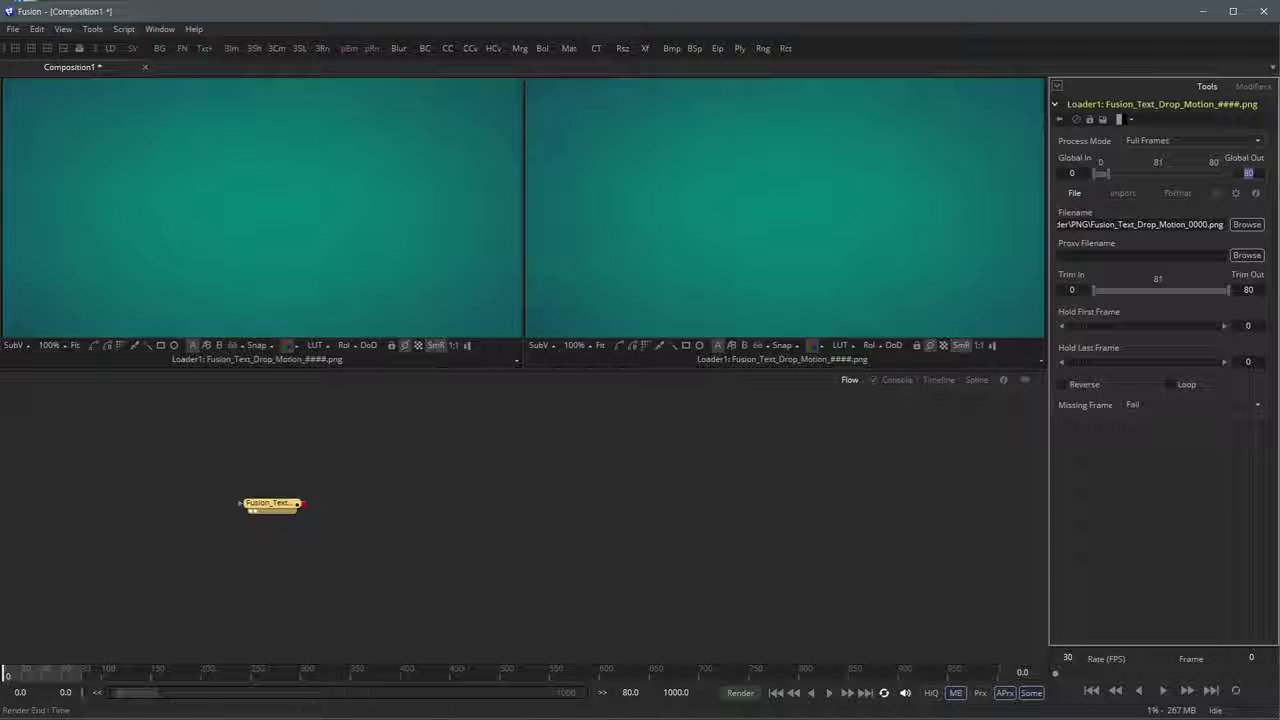
click(674, 692)
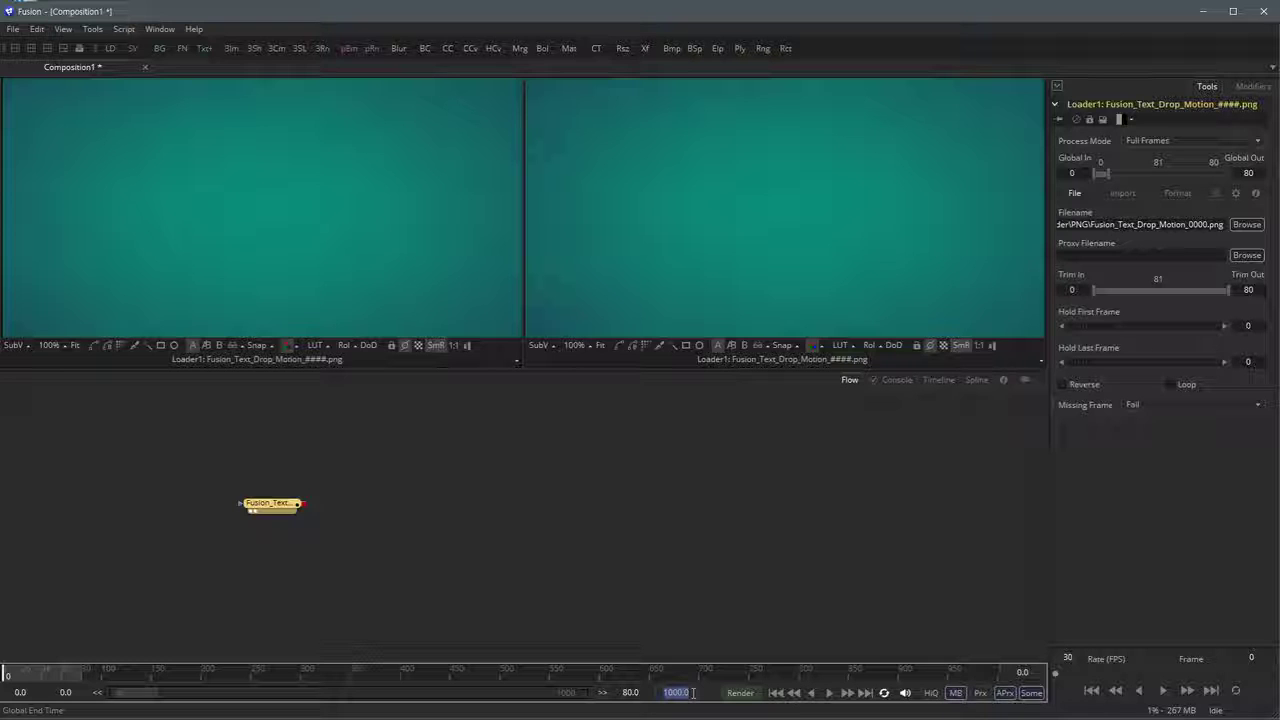
text(80)
key(Return)
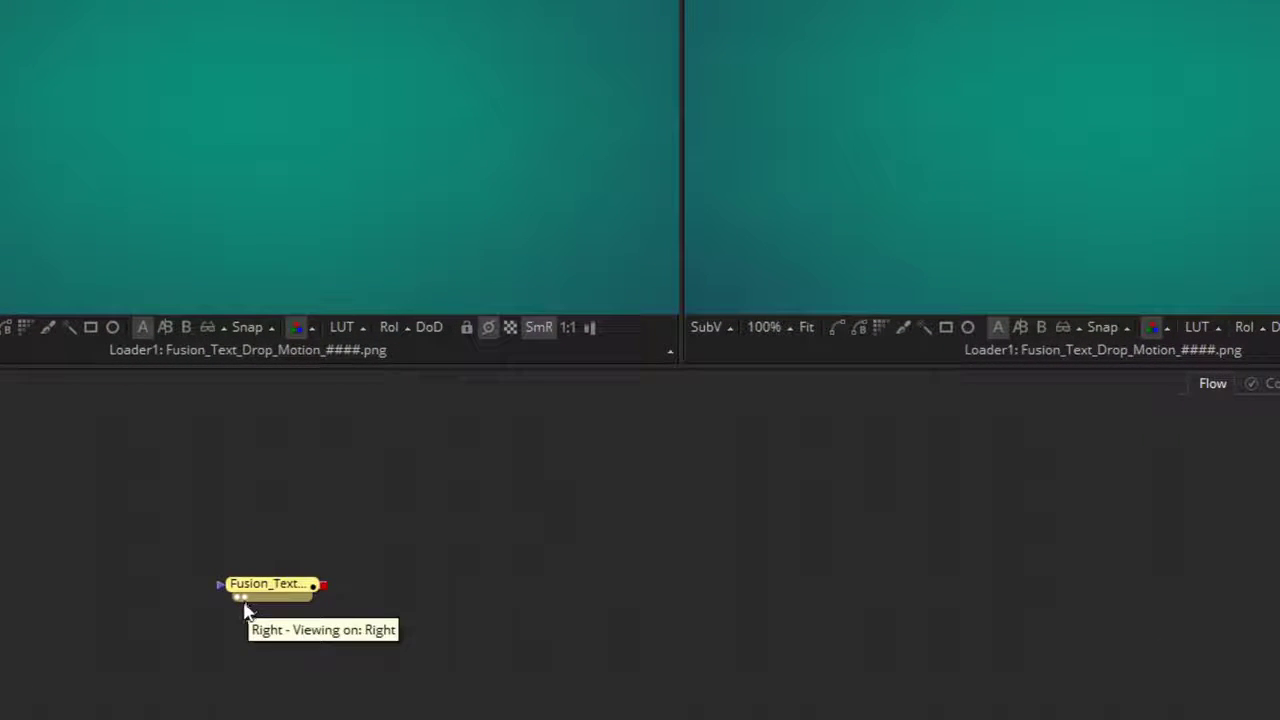
Toggle the loader node's display off and on in both viewers, leaving it shown only in the left viewer
click(245, 599)
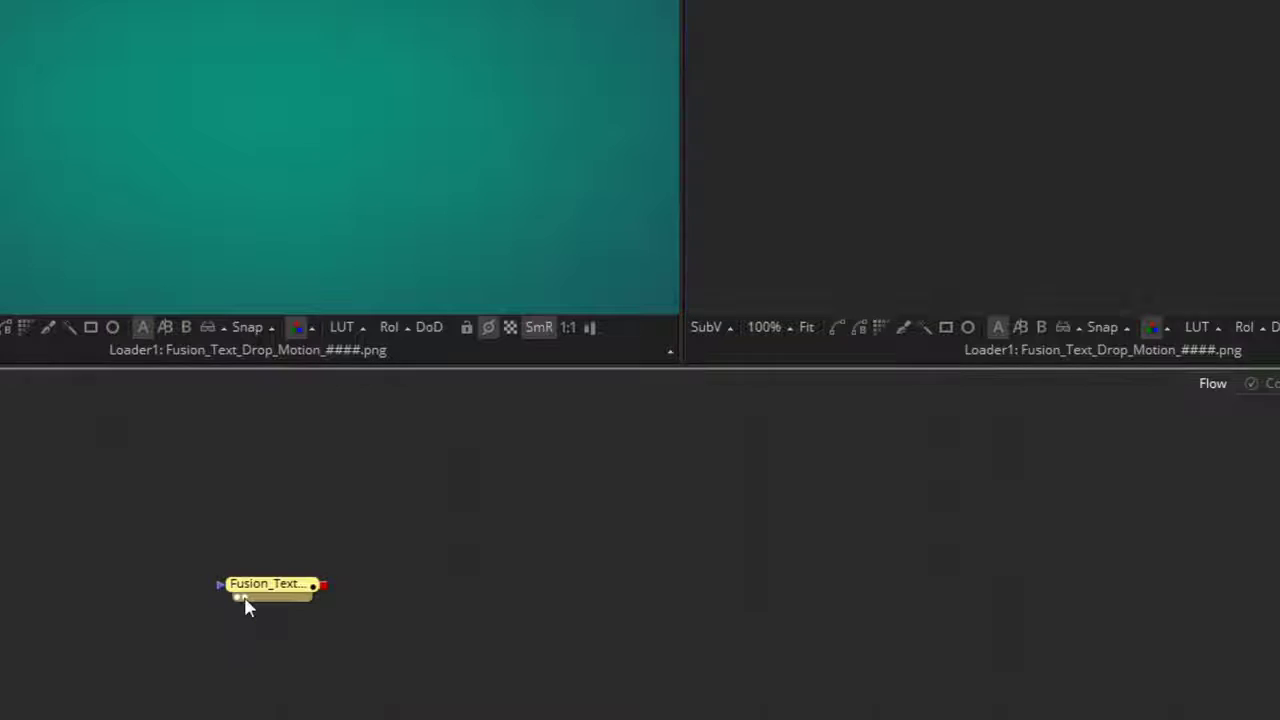
click(238, 600)
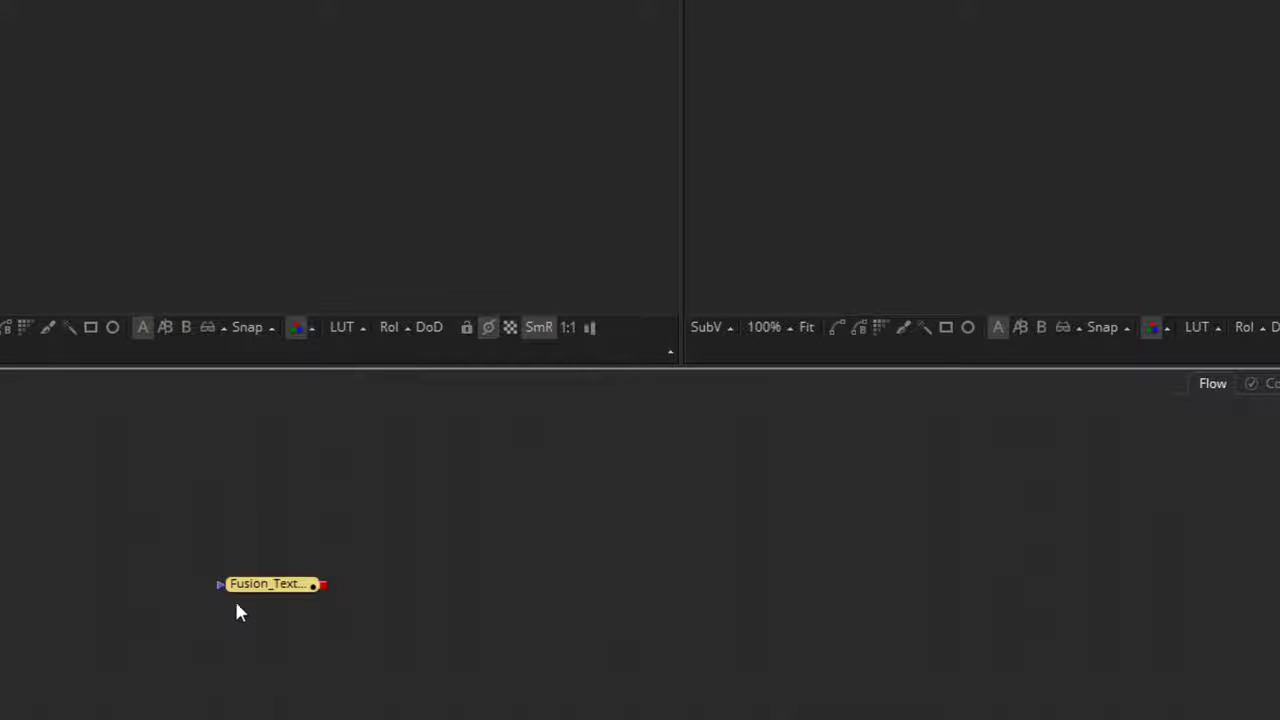
click(237, 598)
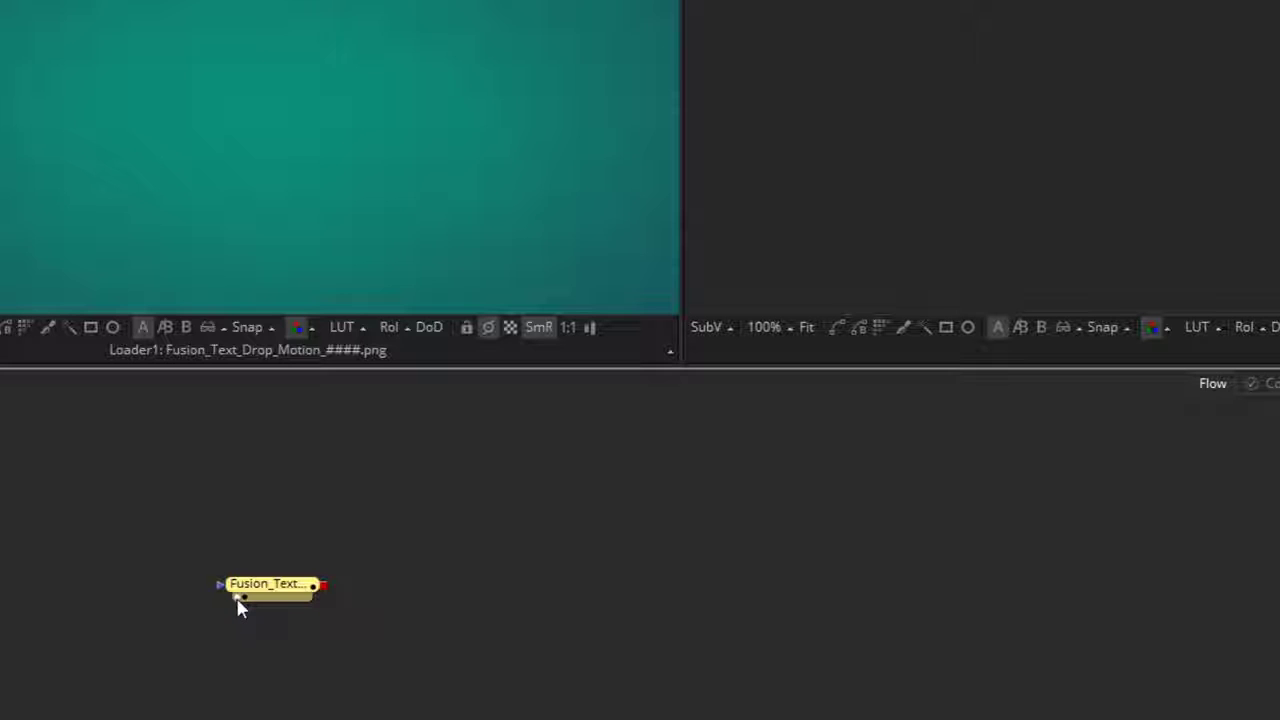
click(244, 600)
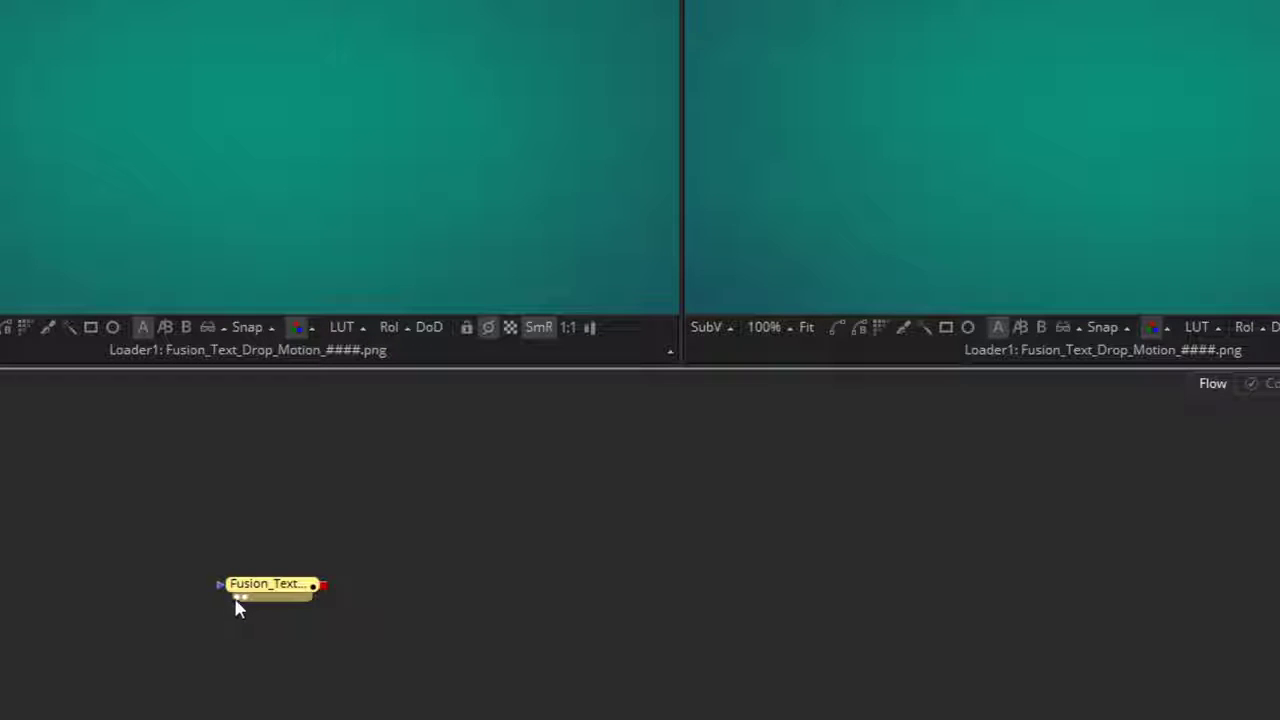
click(237, 598)
click(244, 600)
key(1)
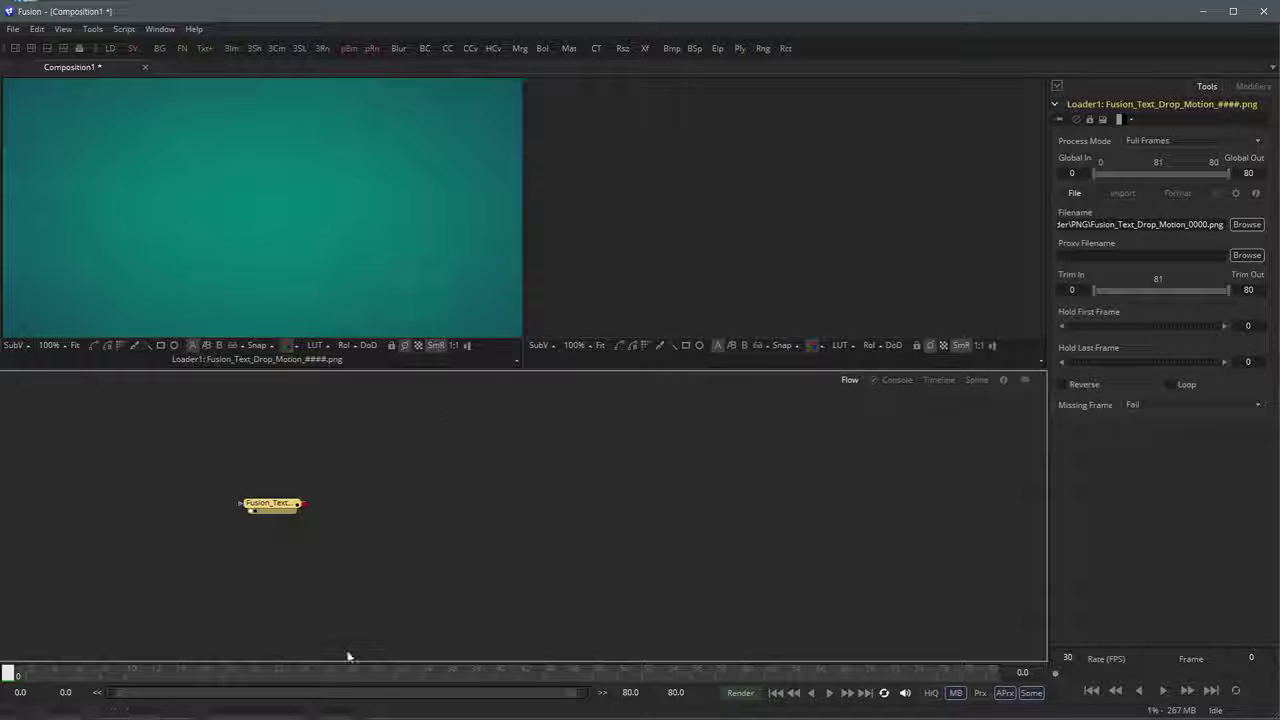
Scrub the timeline through the text animation to frame 16 and start playback of the sequence
drag(27, 675, 450, 684)
drag(531, 660, 204, 680)
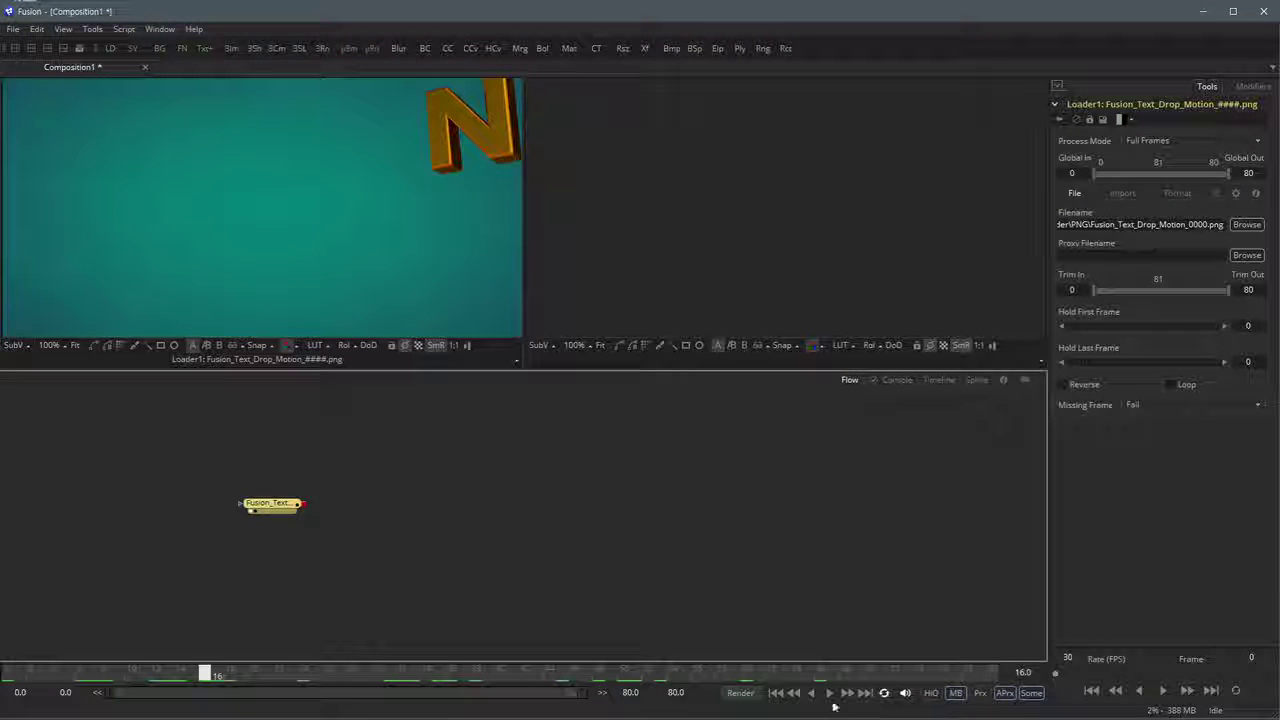
click(828, 694)
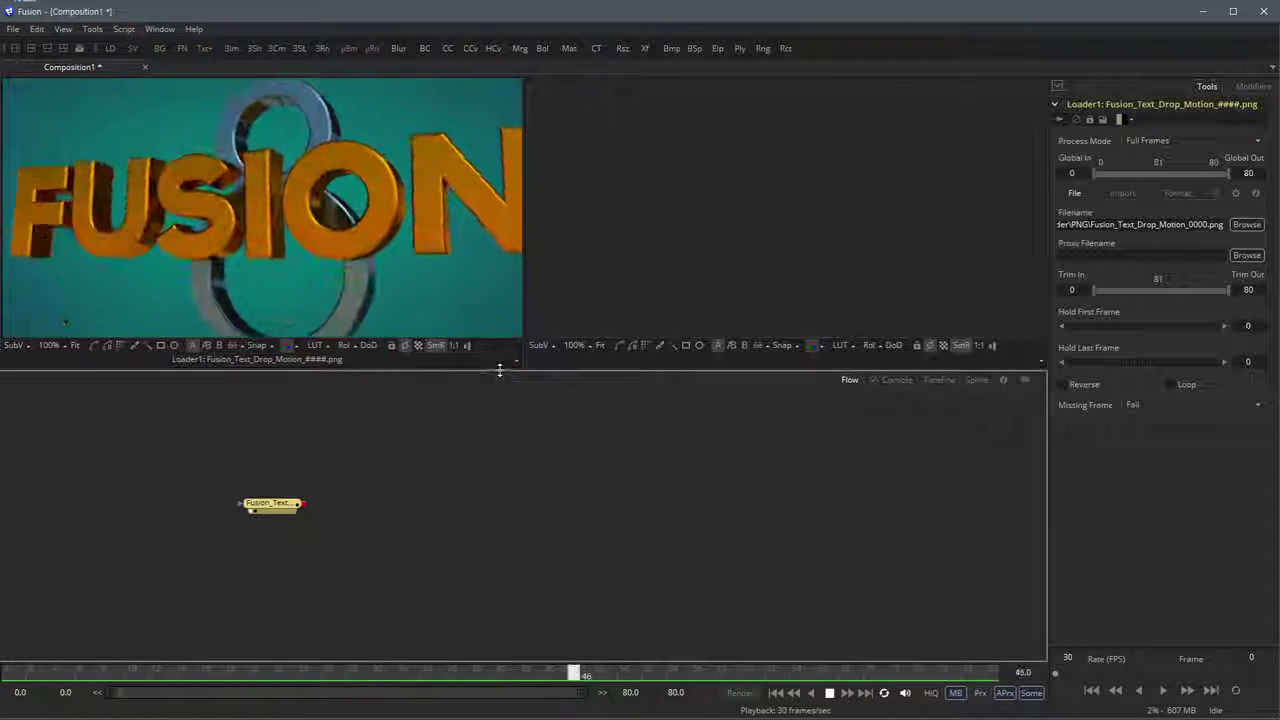
Enlarge the left viewer by shrinking the flow area and narrowing the empty right viewer
drag(497, 368, 497, 467)
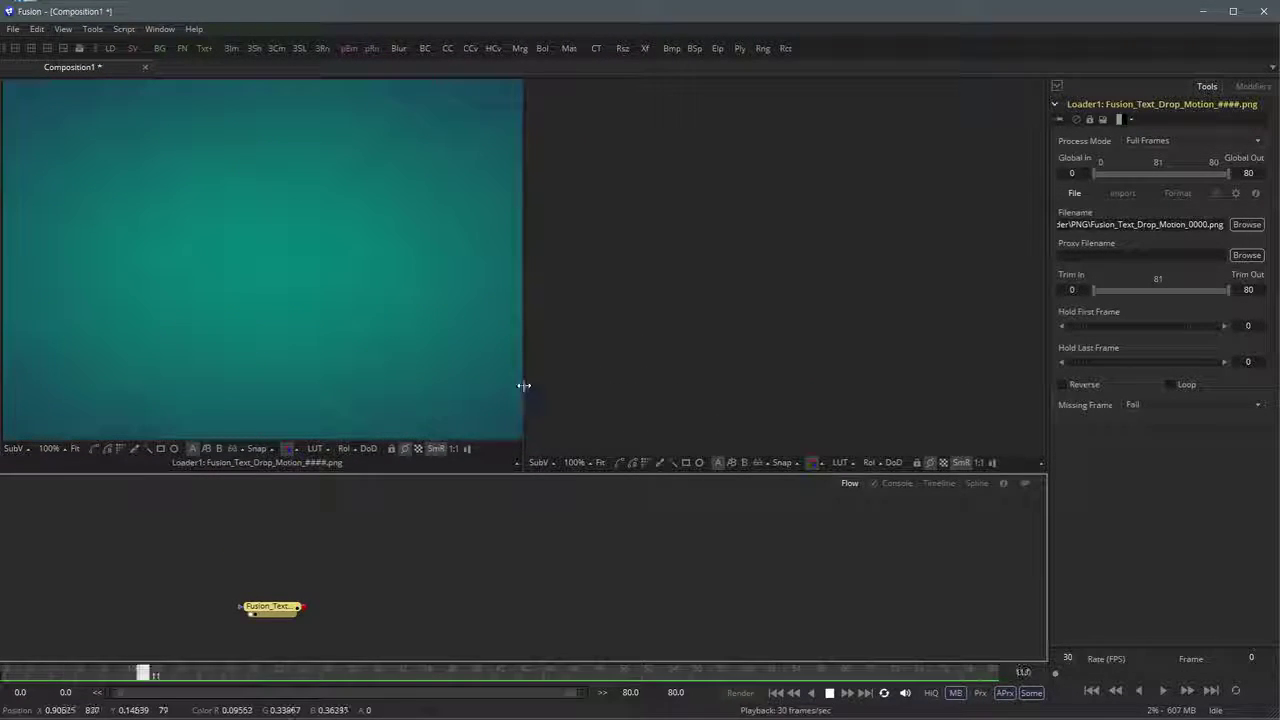
drag(523, 385, 831, 389)
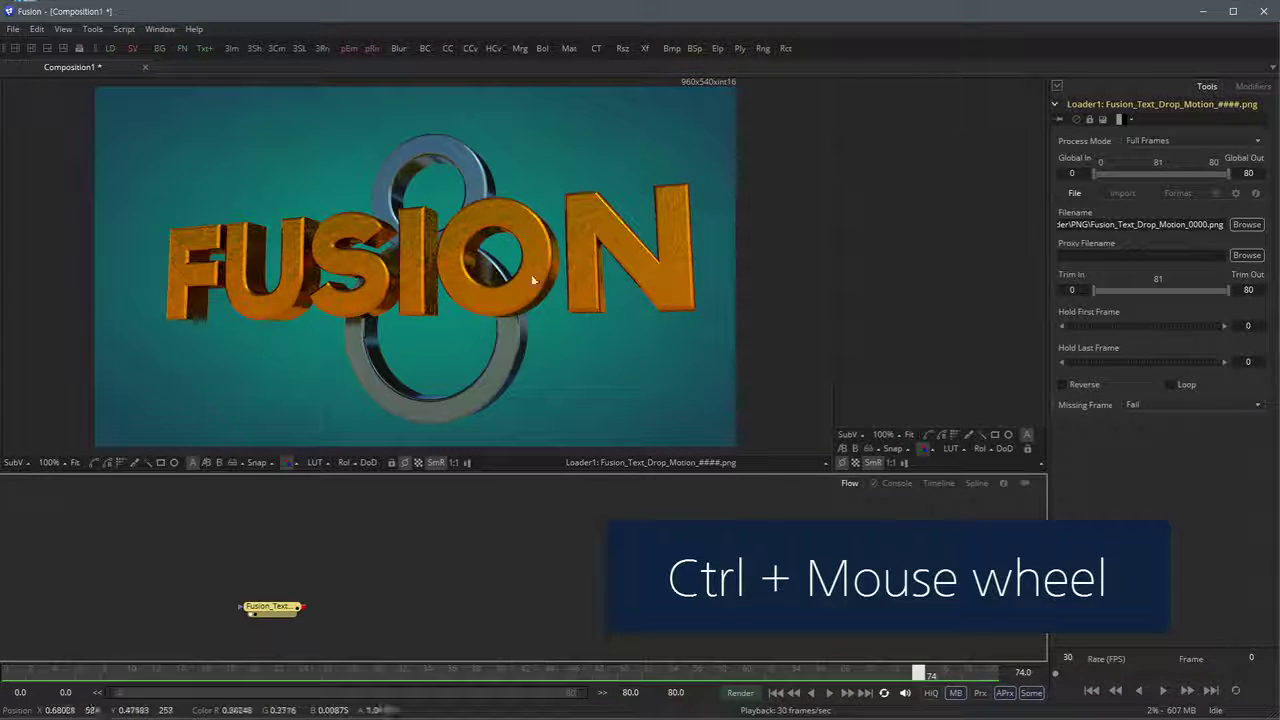
Zoom in and out on the image in the enlarged viewer, and fit the whole frame to that viewer
scroll(532, 271, down, 5)
scroll(617, 278, up, 6)
scroll(605, 278, down, 6)
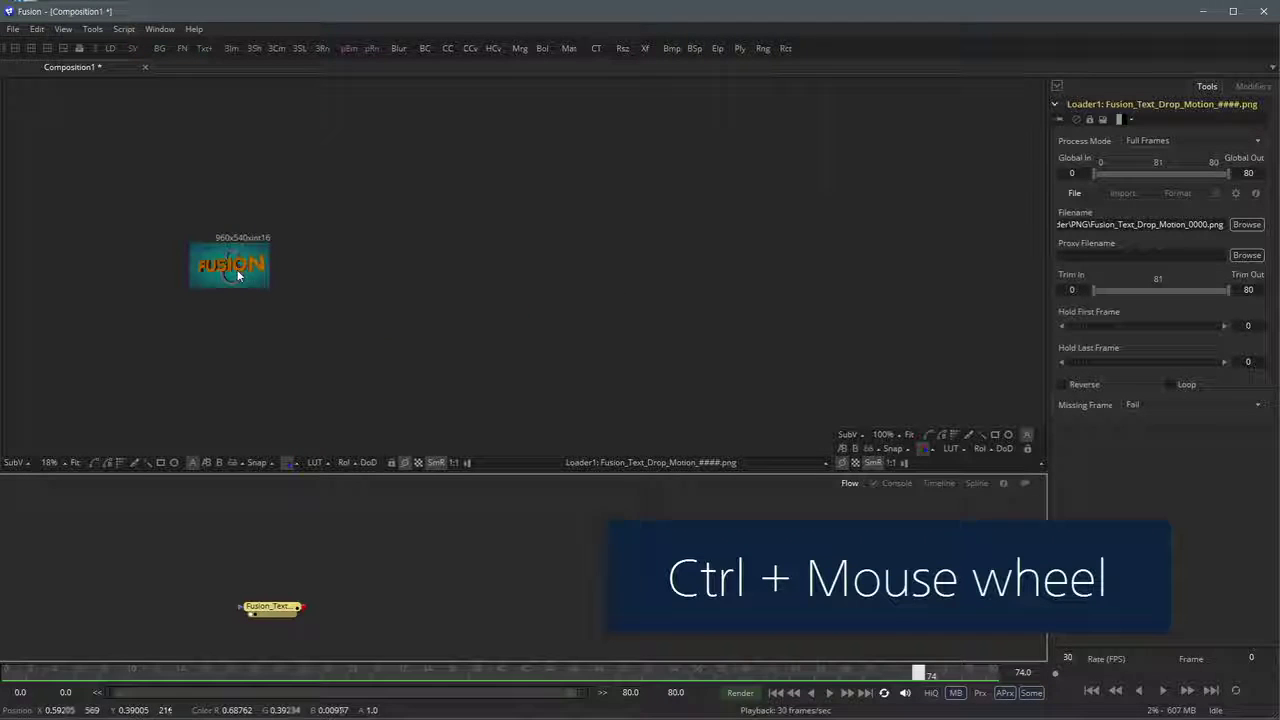
scroll(333, 285, up, 5)
scroll(333, 285, down, 5)
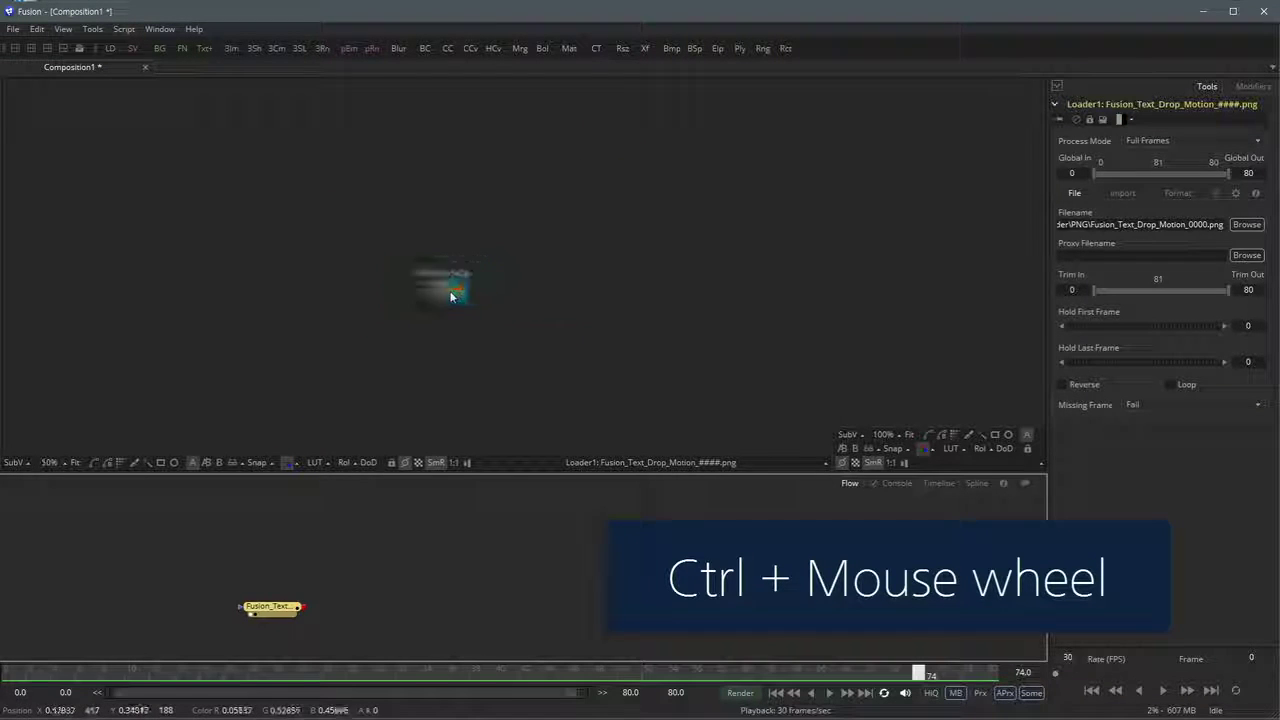
scroll(443, 286, up, 7)
scroll(453, 289, down, 8)
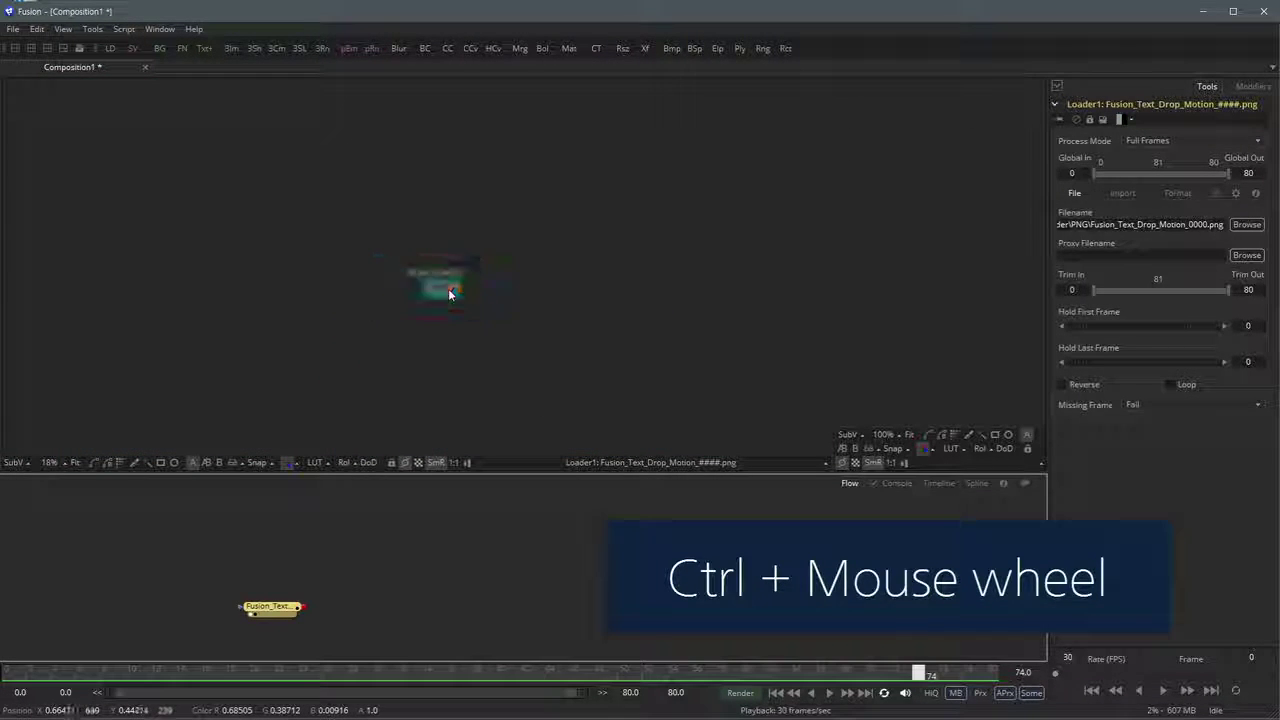
scroll(448, 288, up, 4)
scroll(448, 288, down, 3)
scroll(449, 291, down, 3)
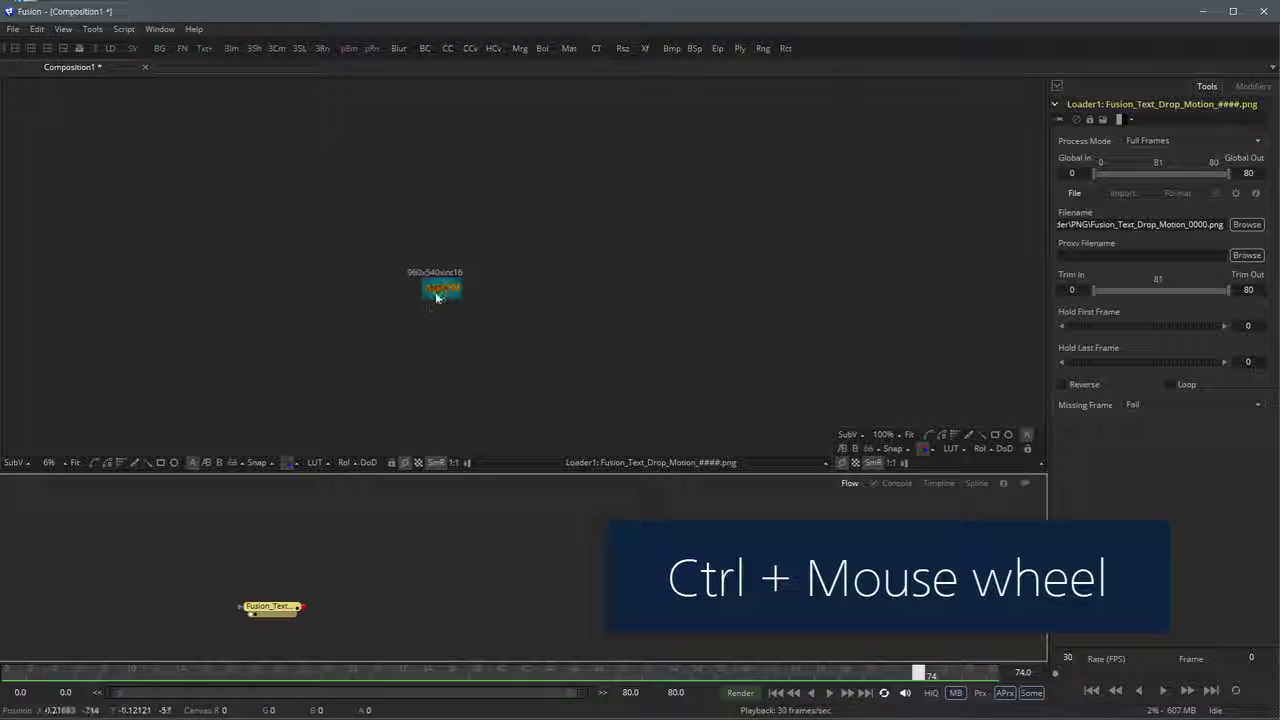
click(76, 460)
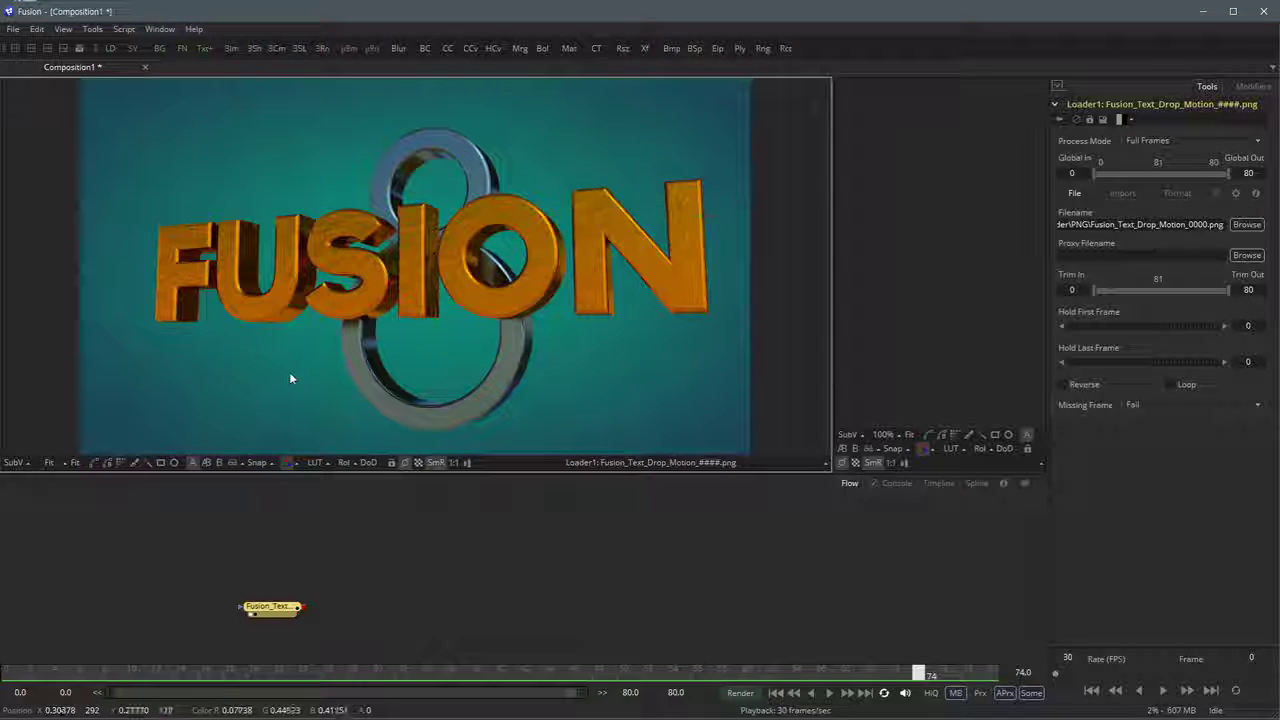
scroll(456, 327, up, 10)
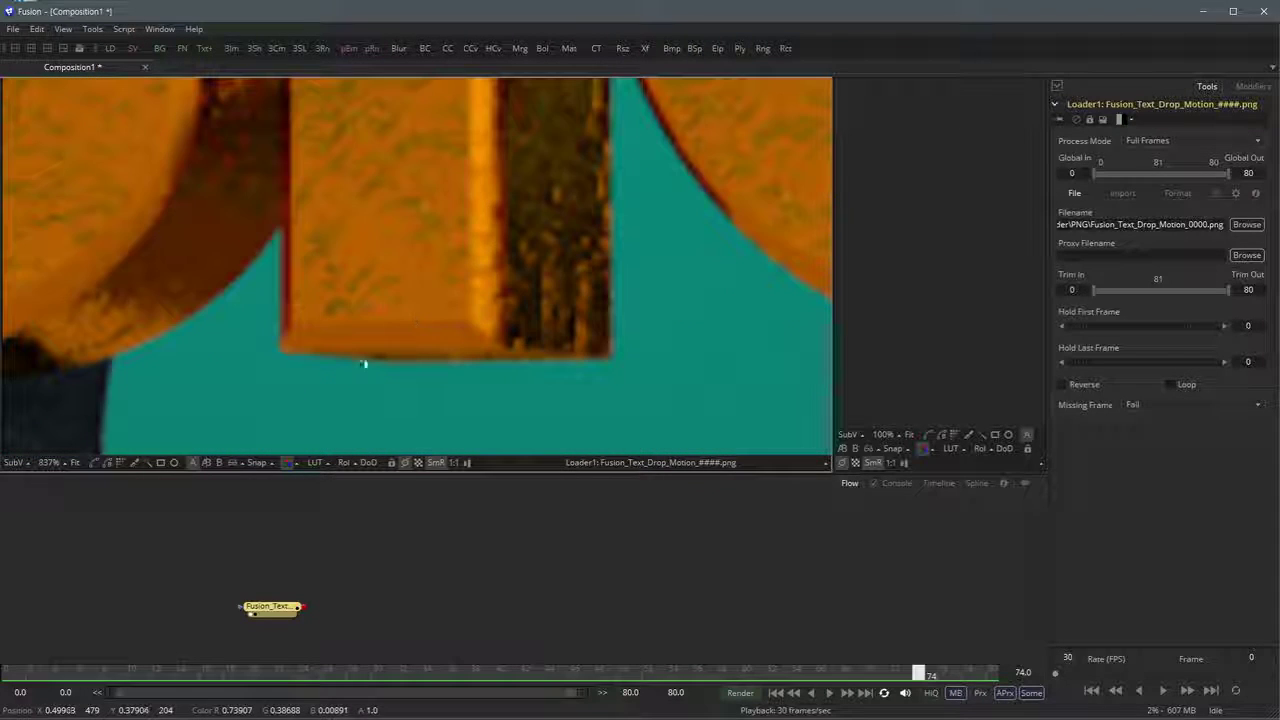
click(74, 462)
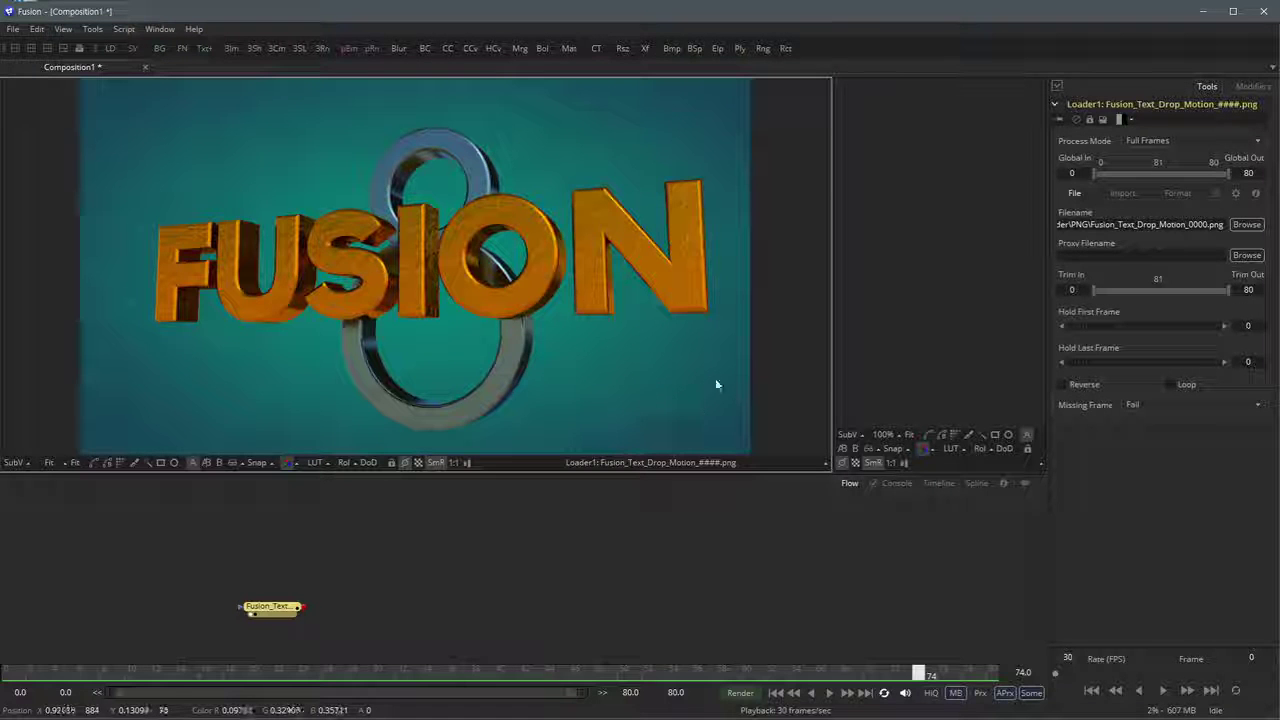
Play the fitted sequence, stop at frame 56 and deselect the loader node
click(829, 692)
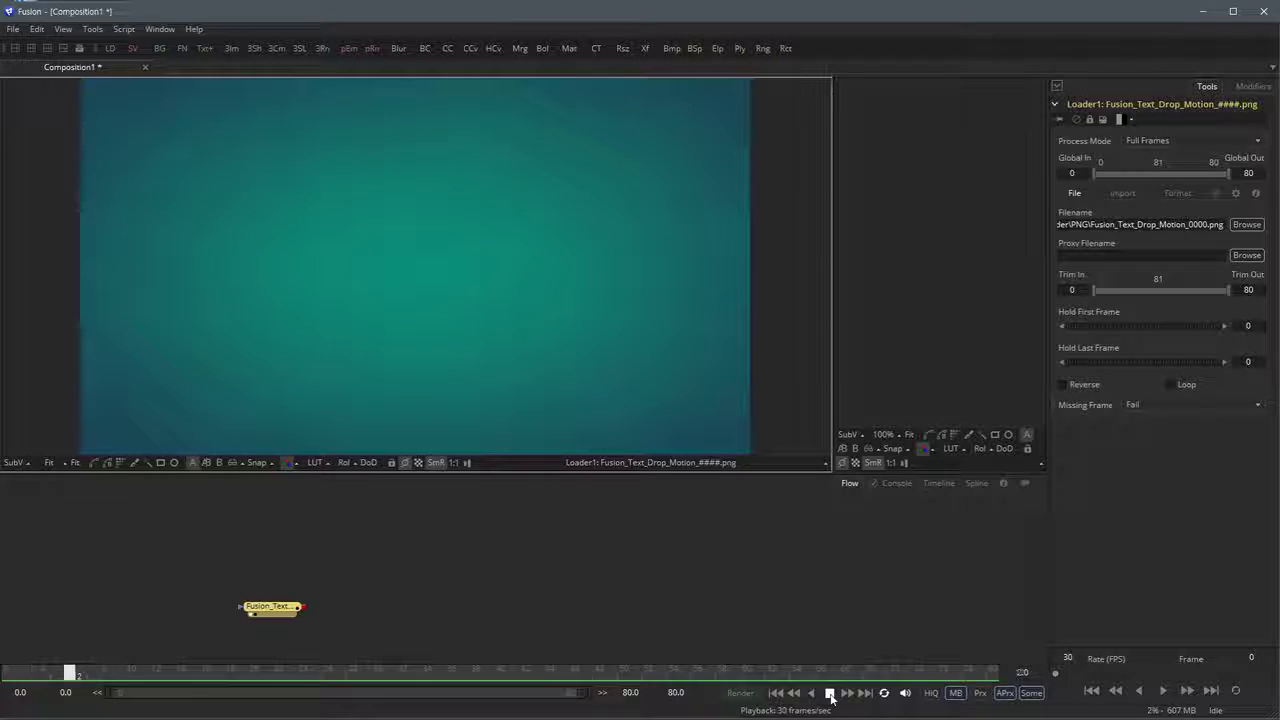
click(830, 694)
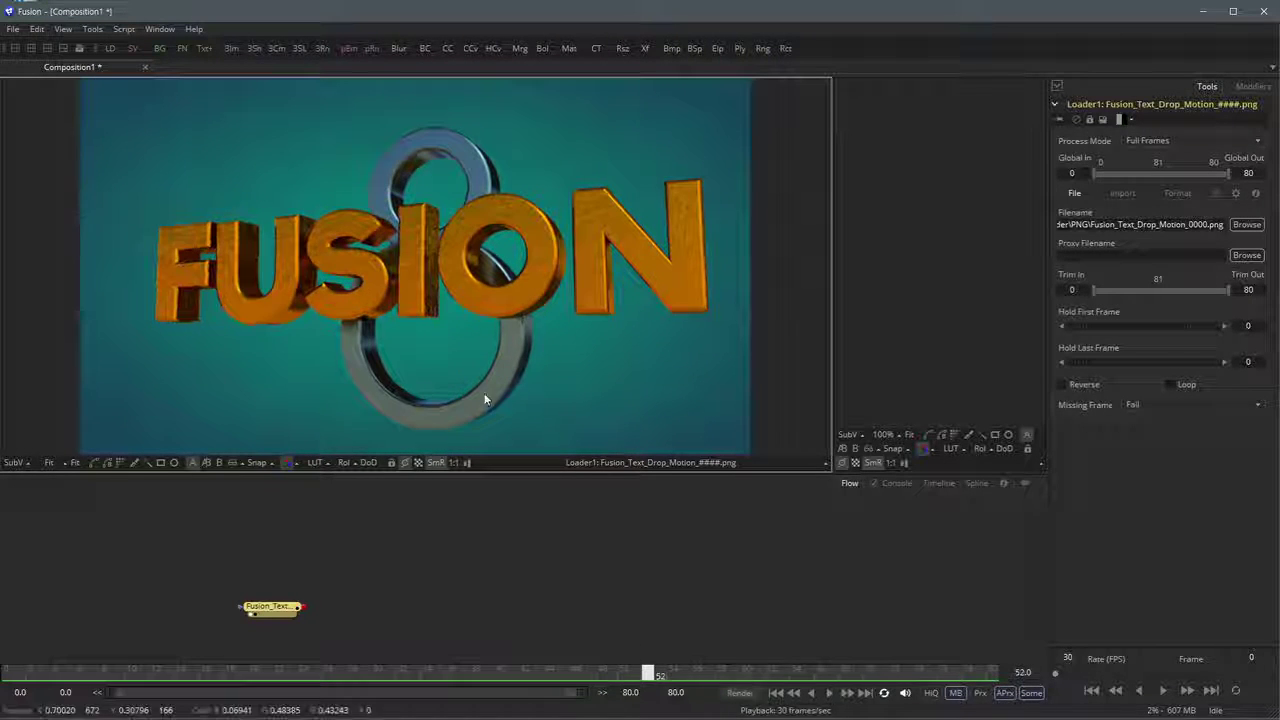
drag(648, 672, 697, 677)
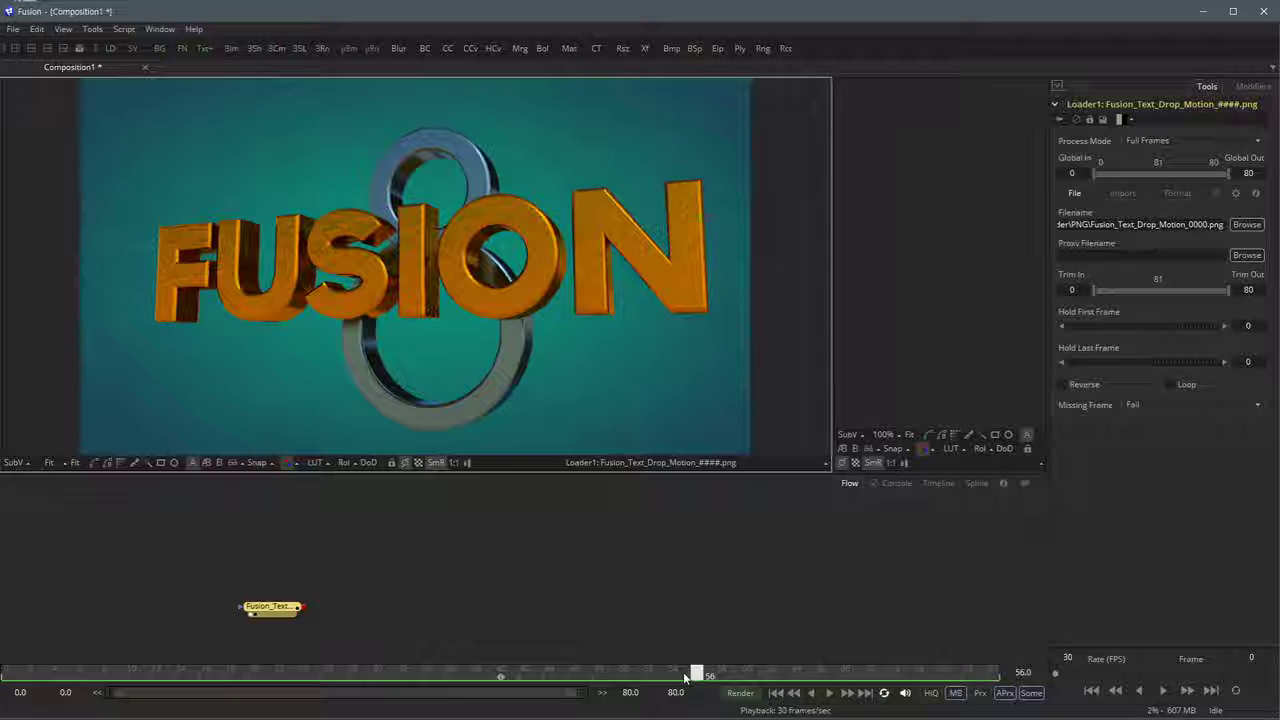
click(604, 610)
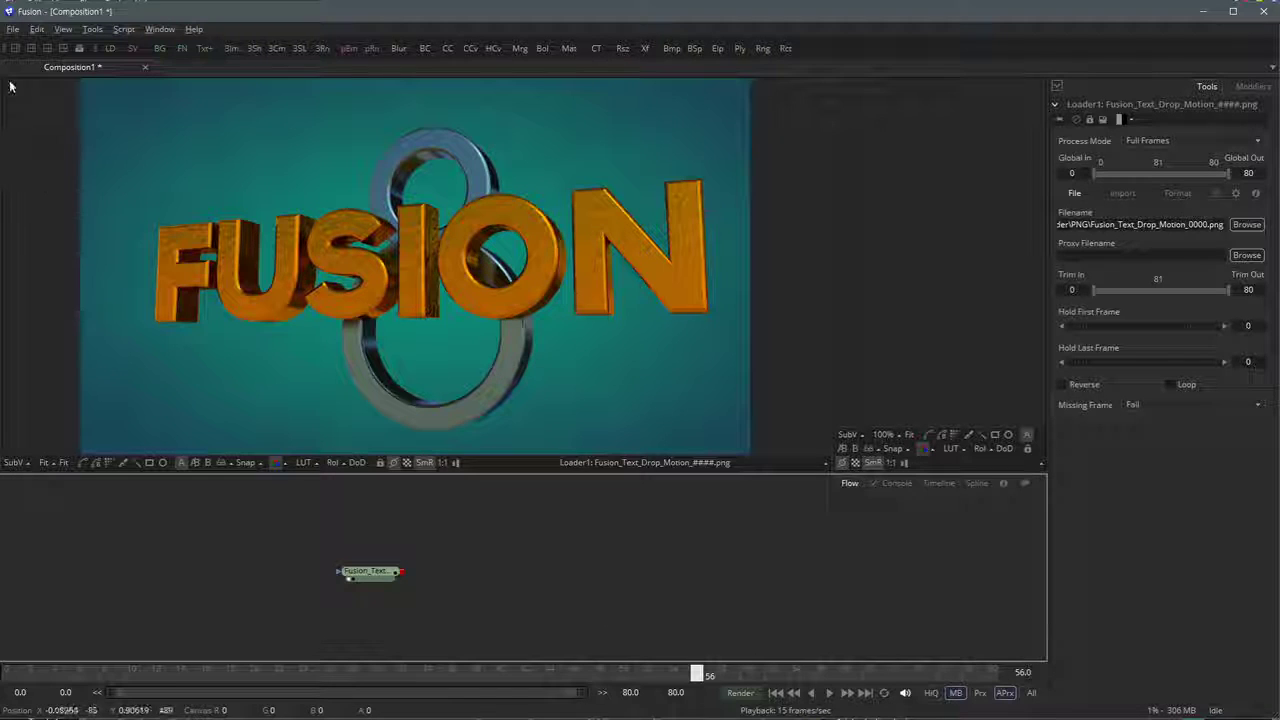
Inspect the text animation at frame 30 and at frame 45
click(13, 29)
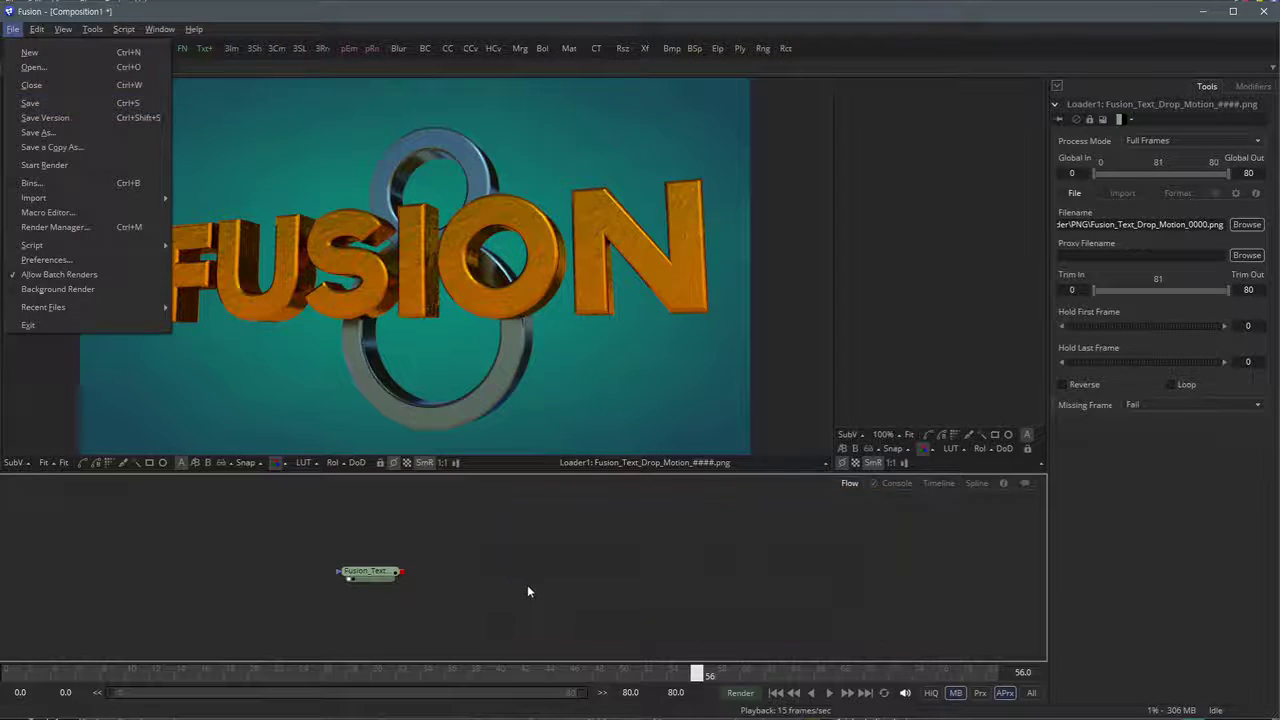
click(420, 582)
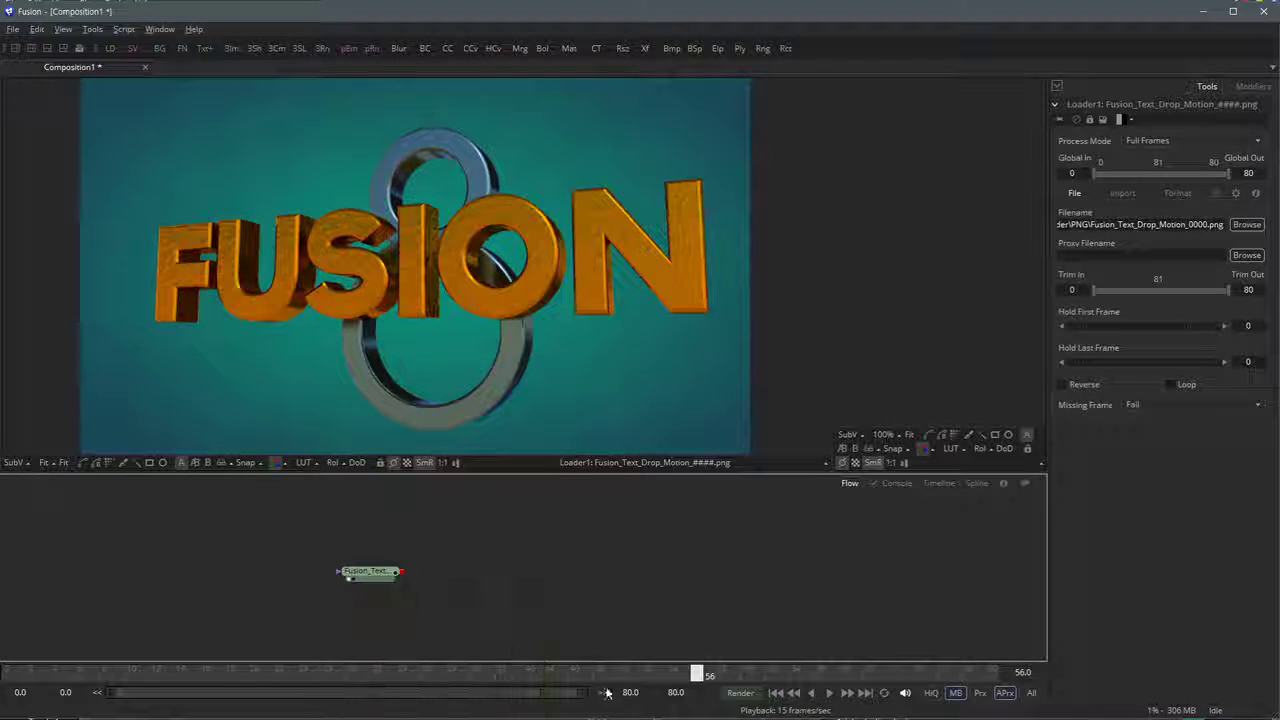
drag(600, 674, 376, 674)
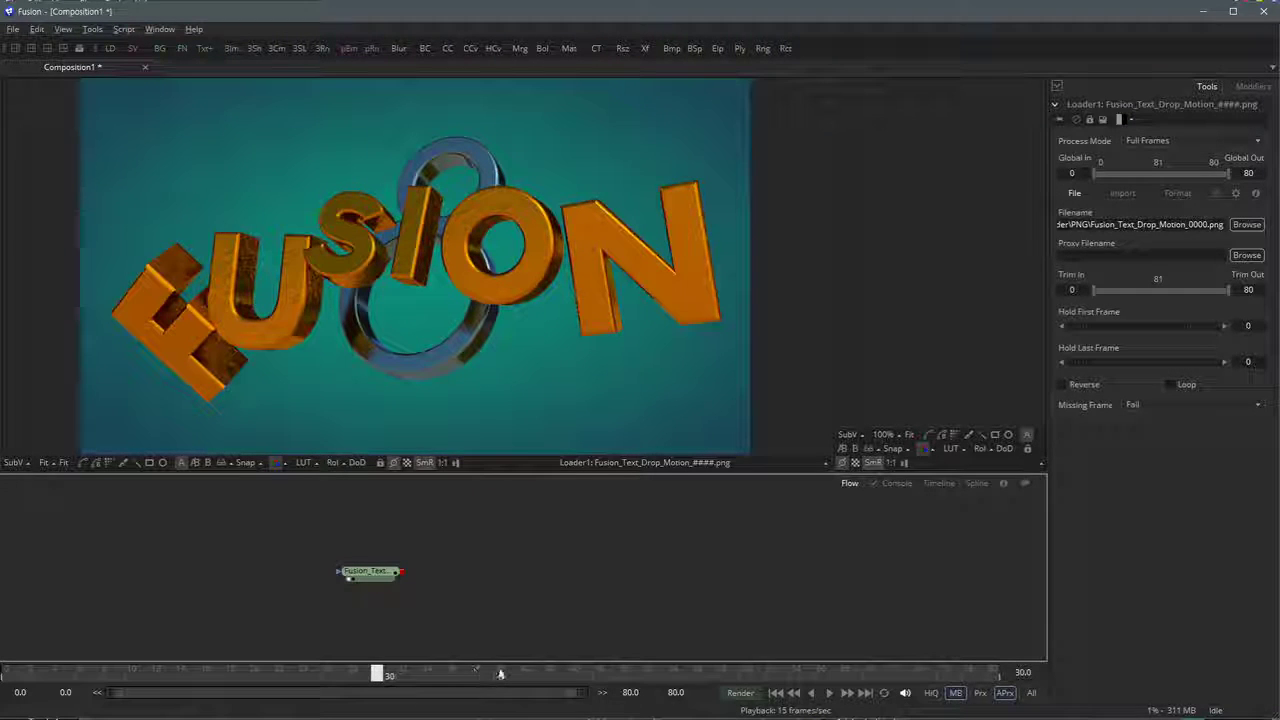
click(560, 674)
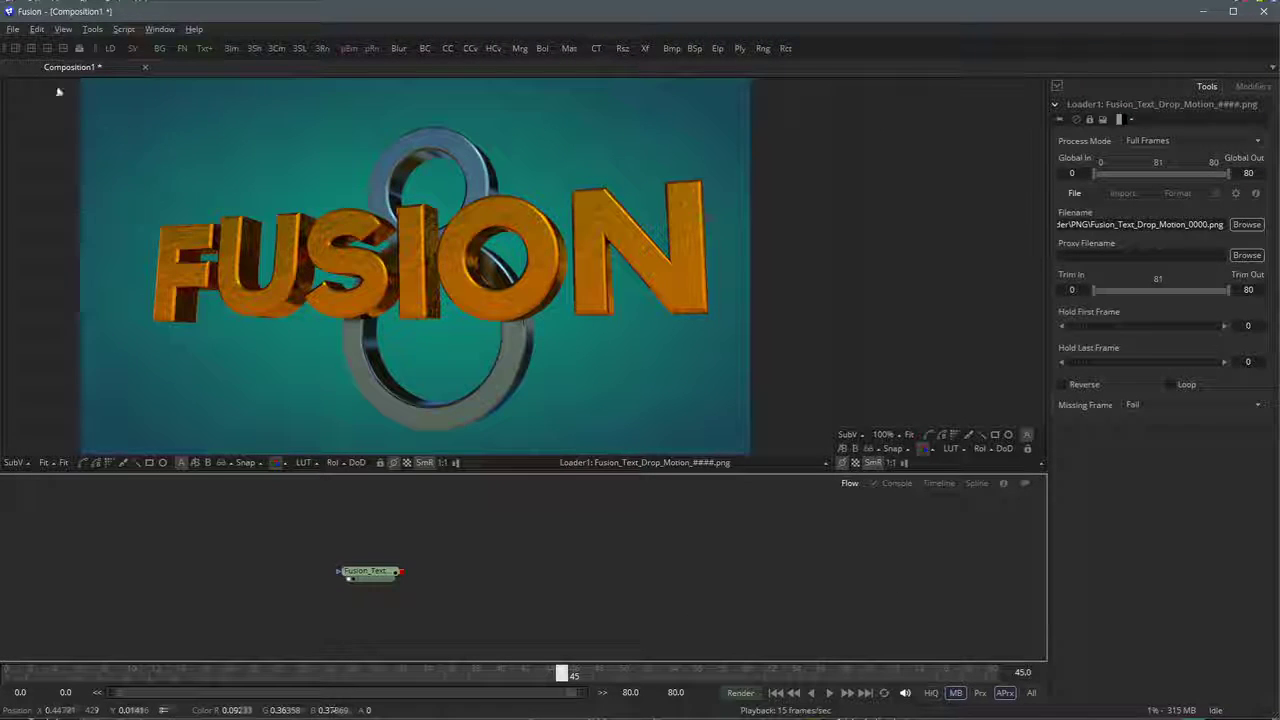
Start saving the composition and browse to the FUSION_WORKS folder on the VFXONLINE drive
click(13, 29)
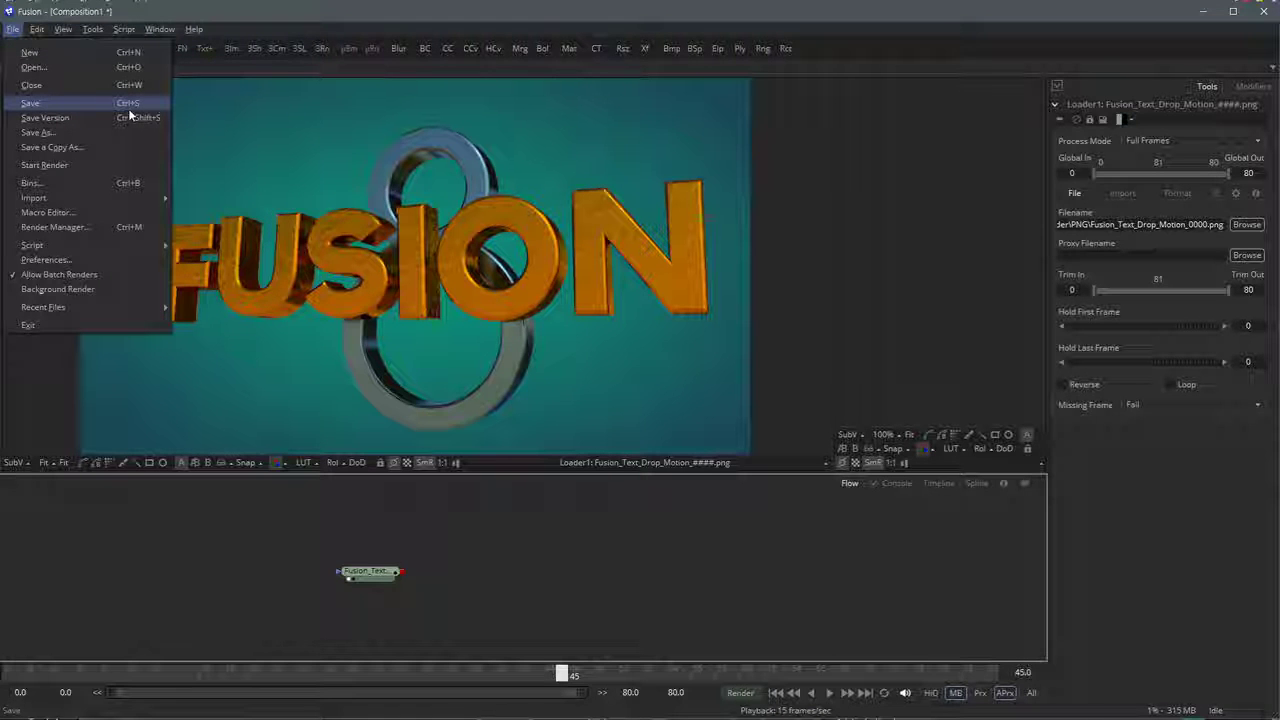
click(565, 575)
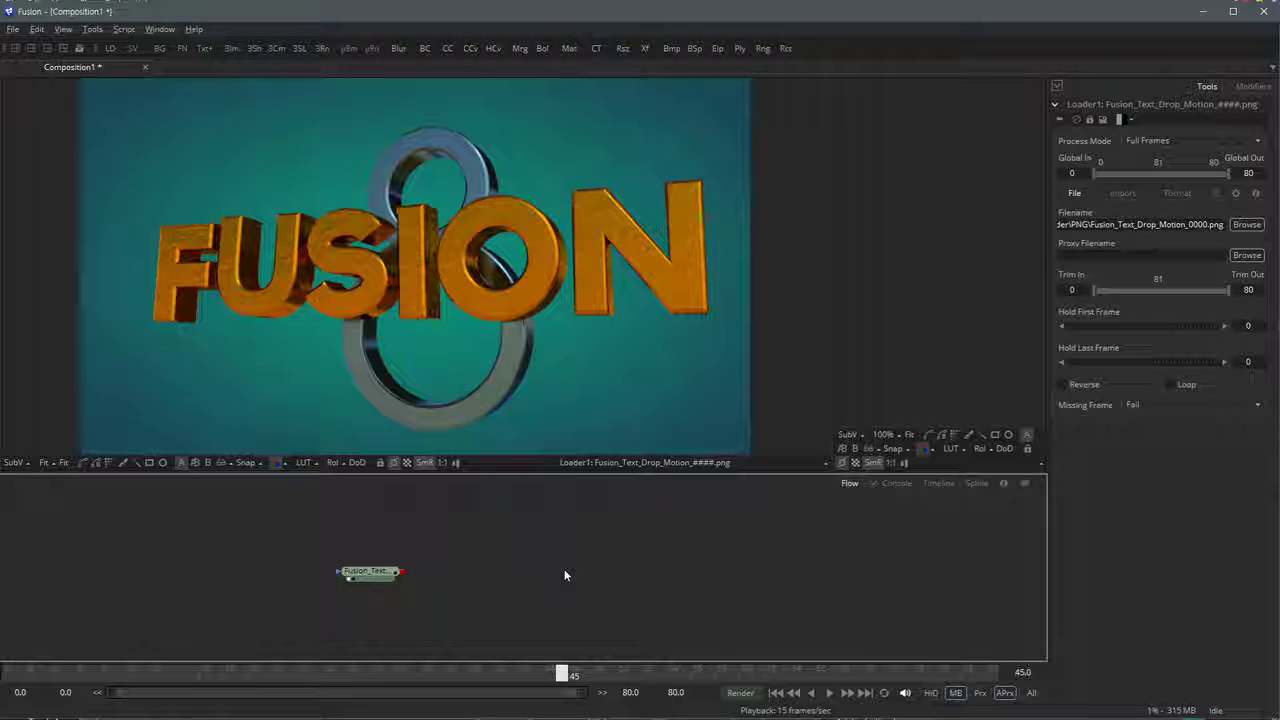
key(ctrl+s)
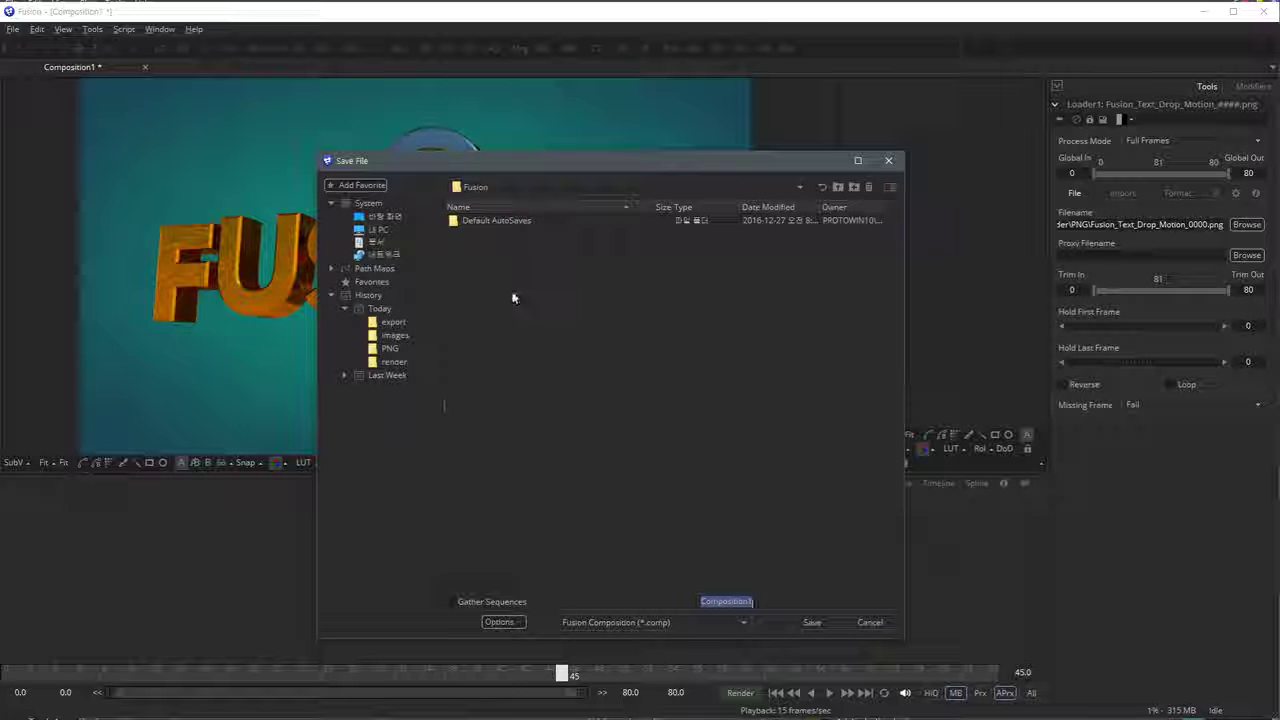
click(403, 348)
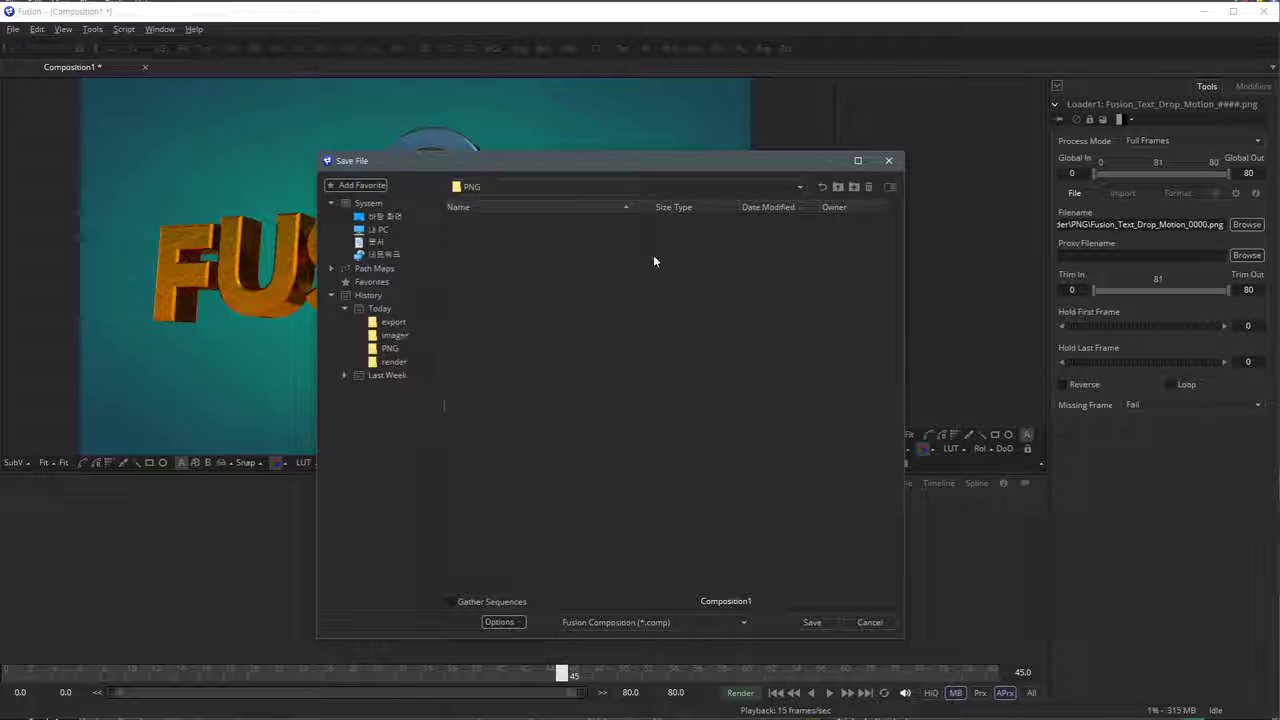
click(838, 187)
click(838, 187)
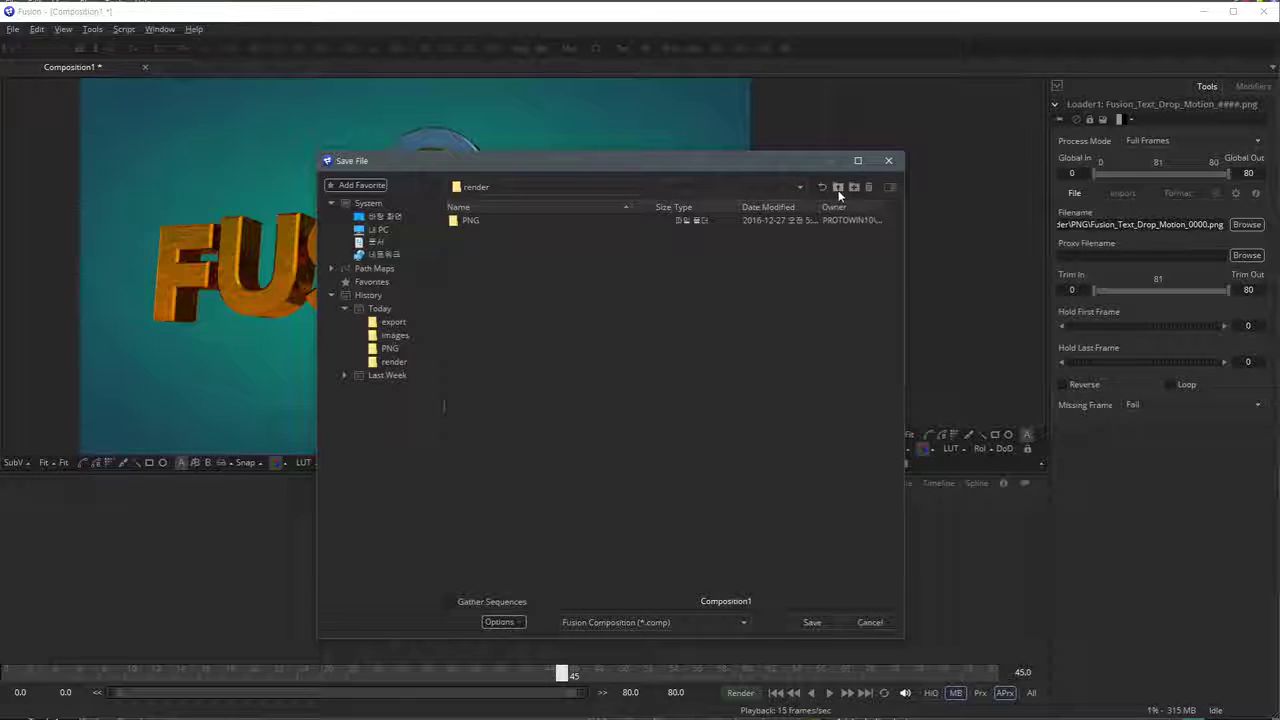
click(838, 187)
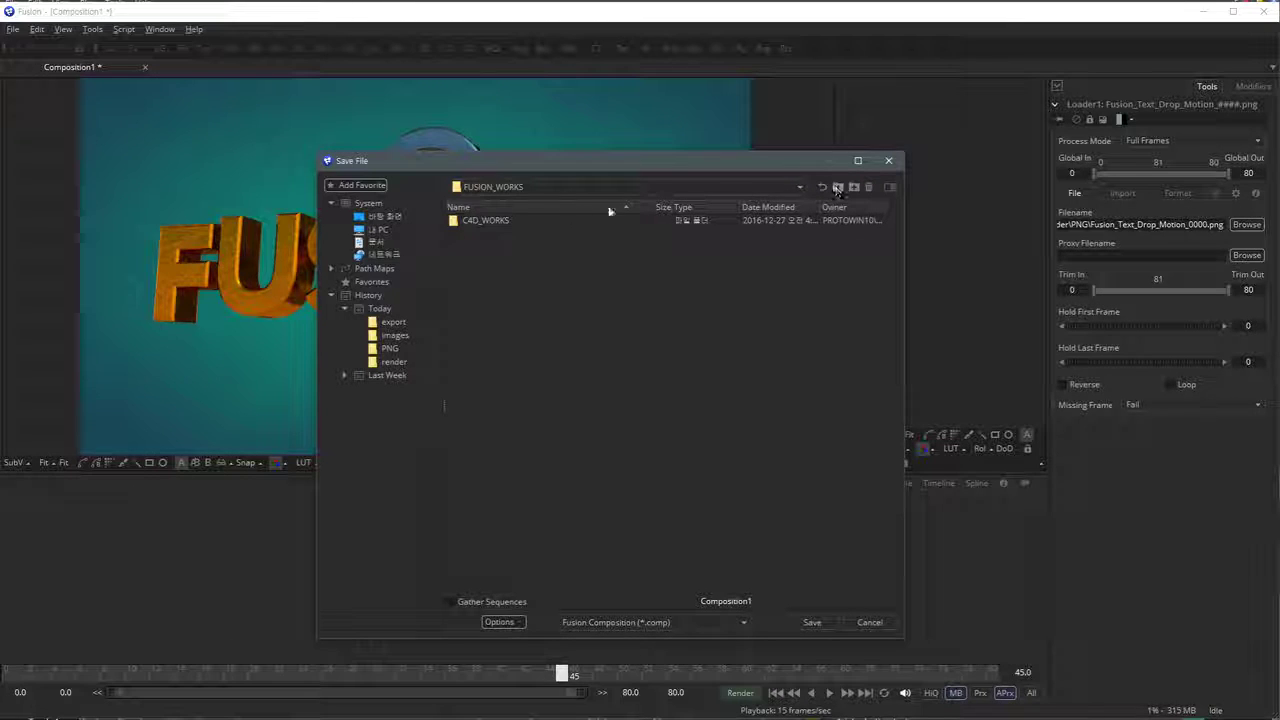
click(837, 188)
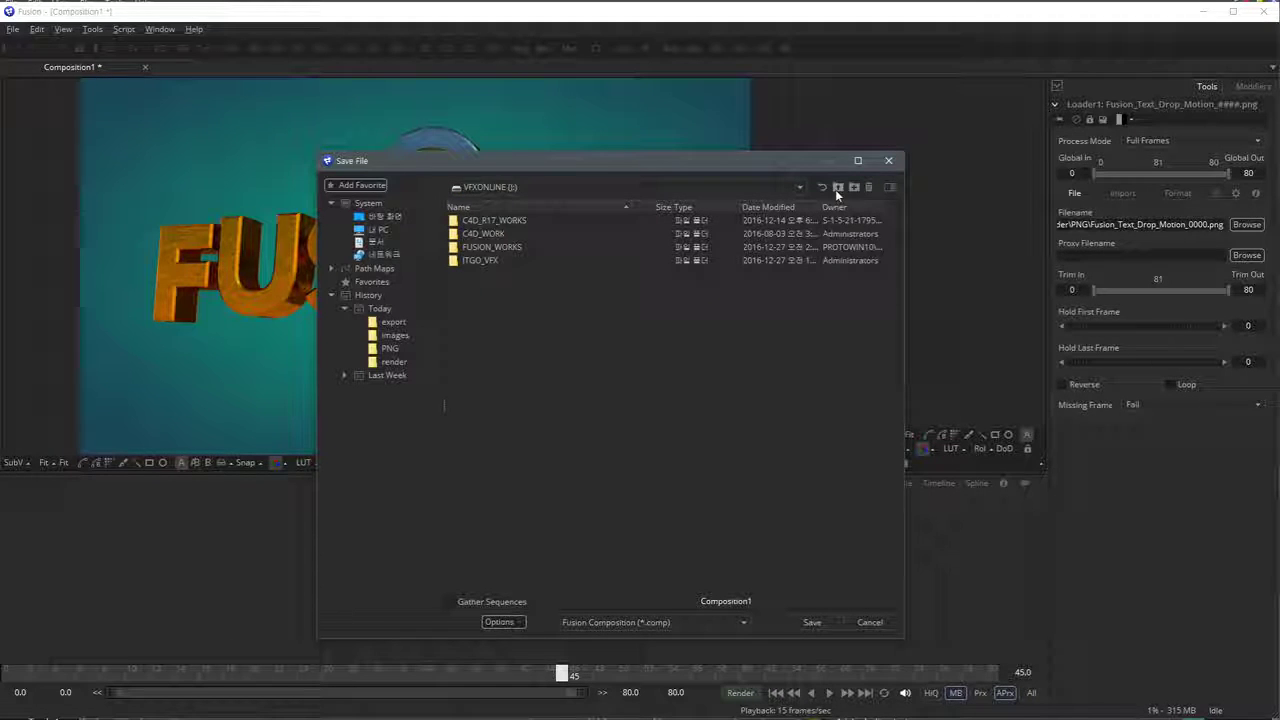
double_click(511, 247)
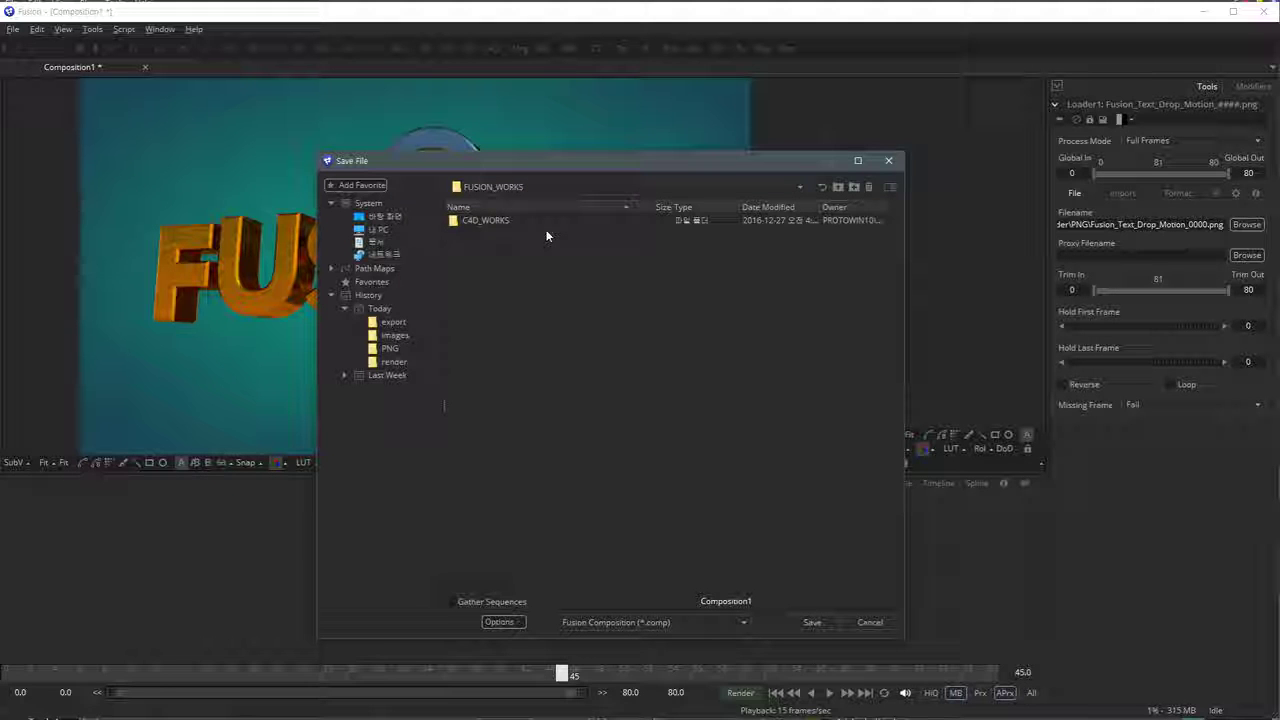
Create a folder named Fusion_Comp inside FUSION_WORKS and open it as the save location
click(854, 188)
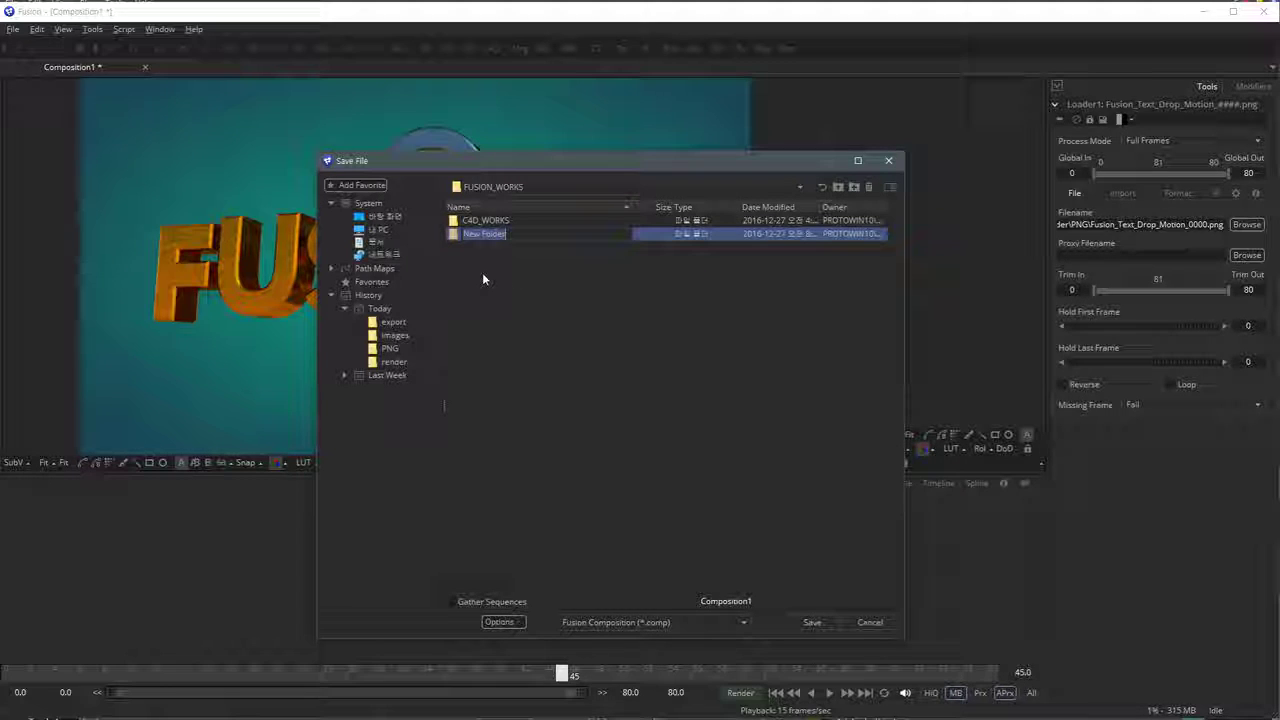
text(Fusion_Comp)
key(Return)
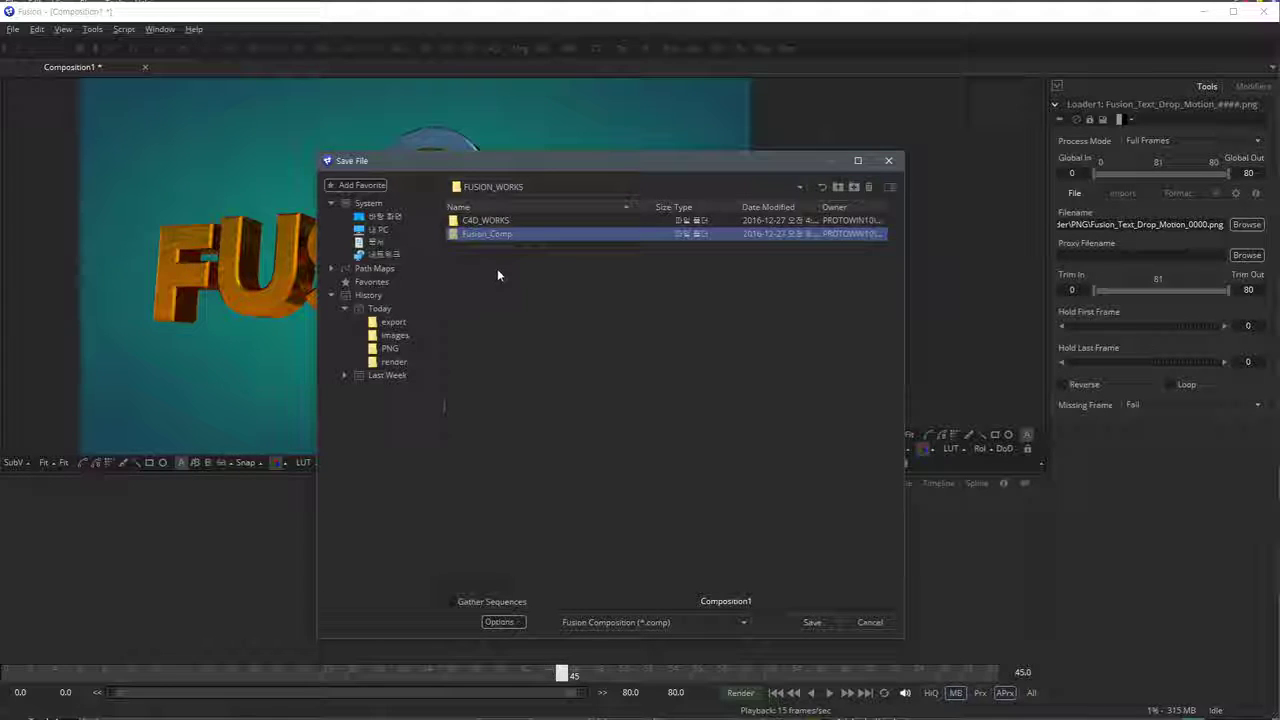
double_click(506, 236)
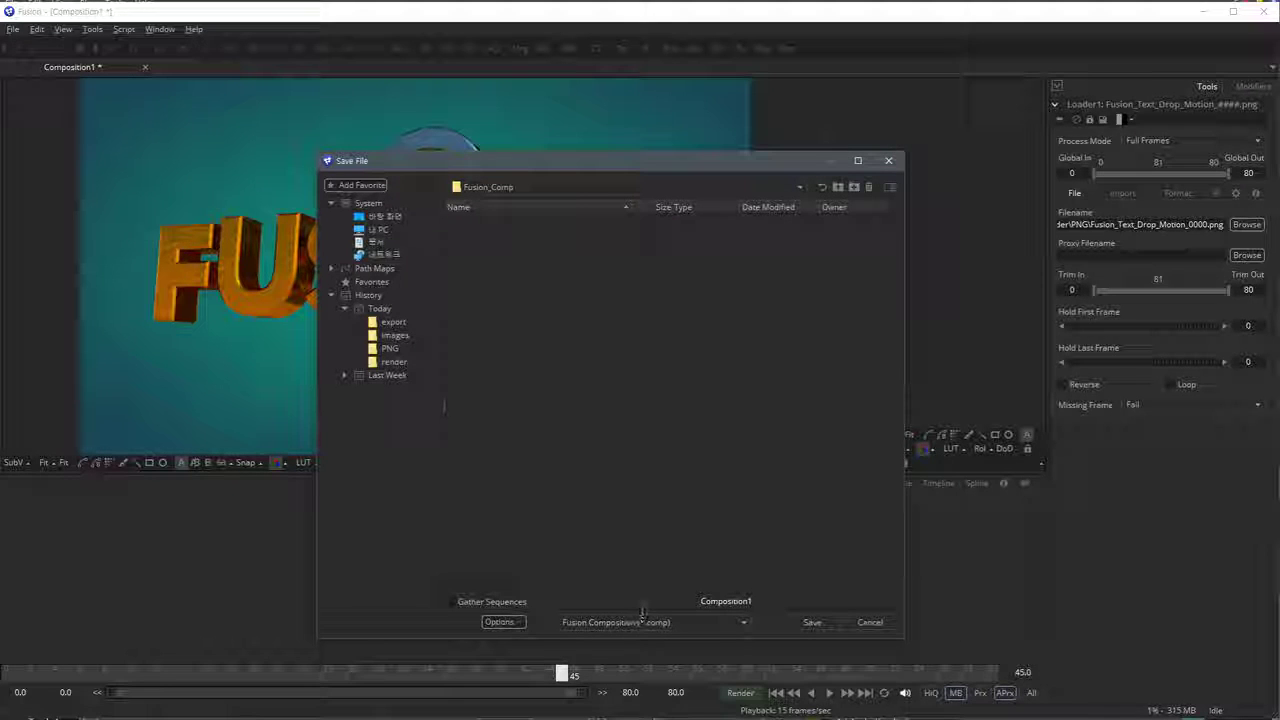
Name the file "Basic Comp study v01", keep the Fusion Composition (*.comp) format and save it
click(737, 602)
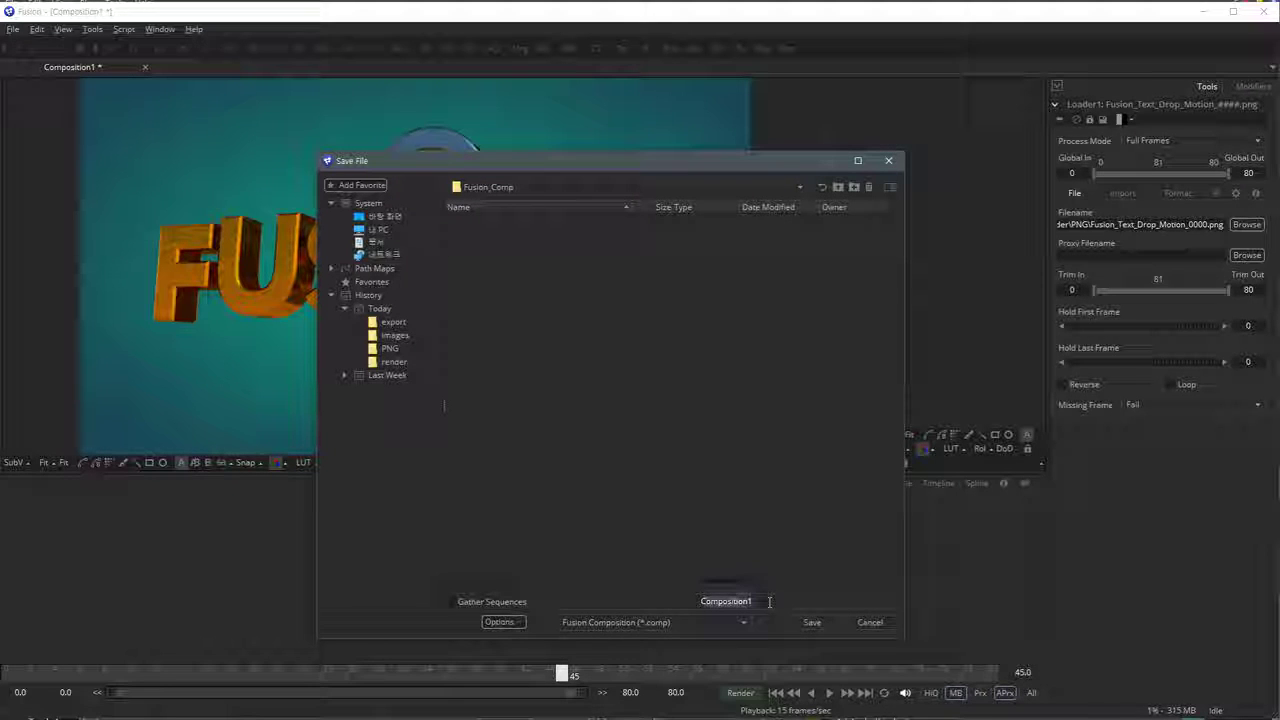
double_click(733, 604)
text(아)
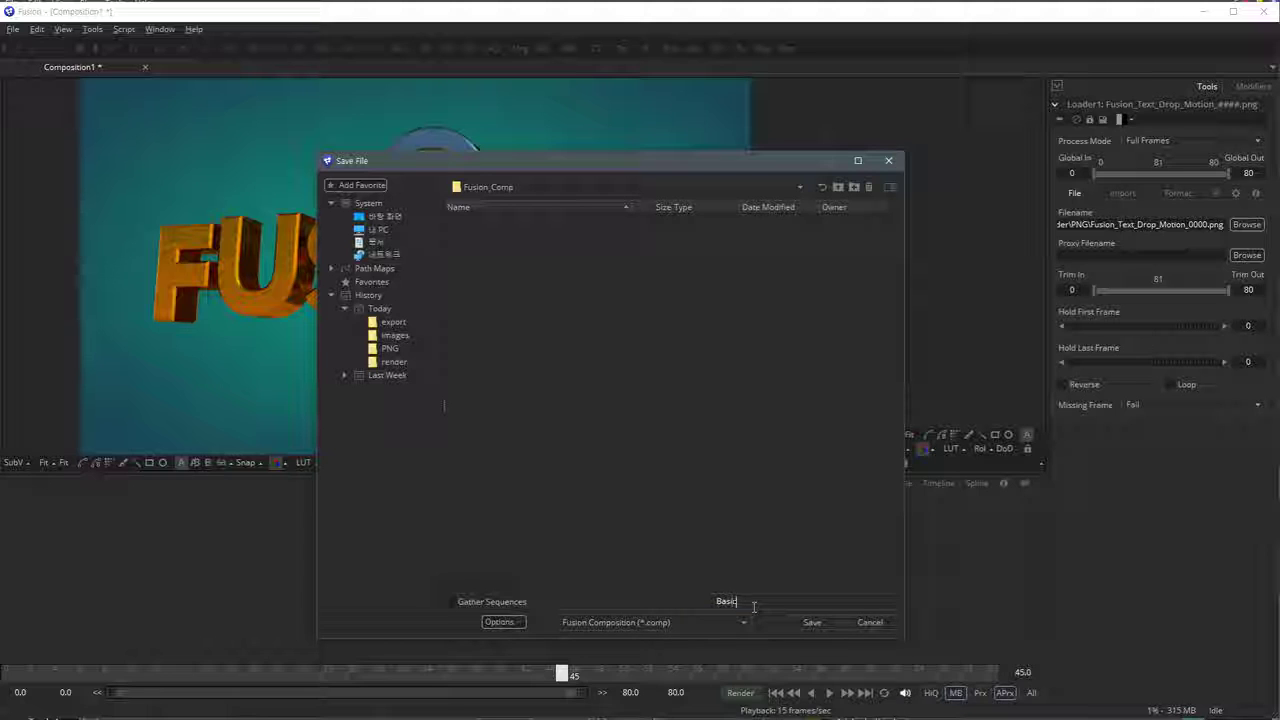
text(asic Comp st)
text(udy V01)
click(668, 623)
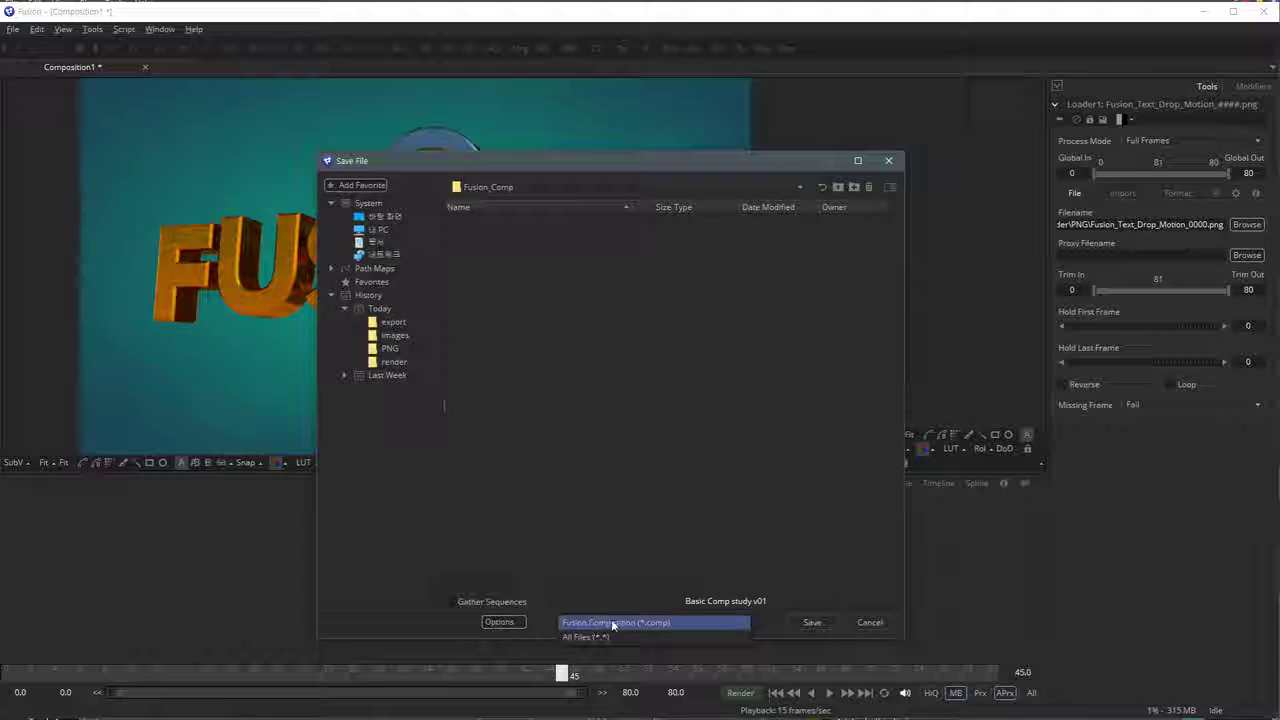
click(671, 624)
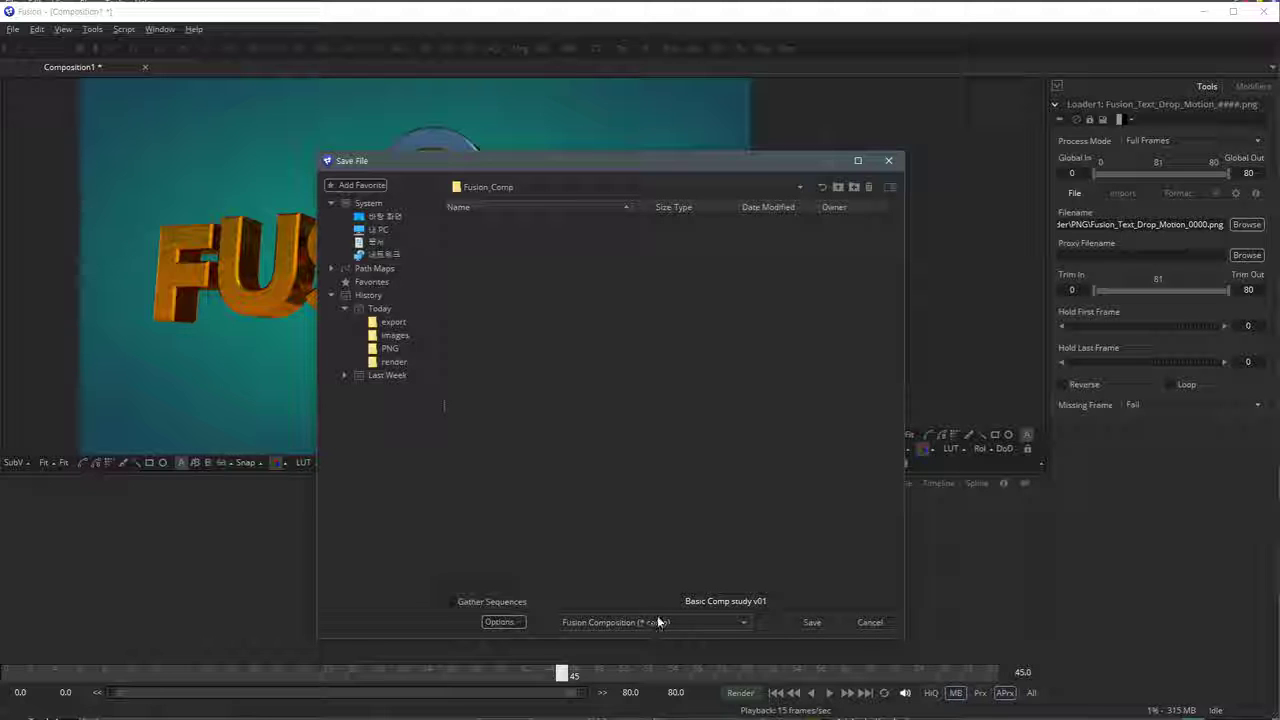
click(811, 624)
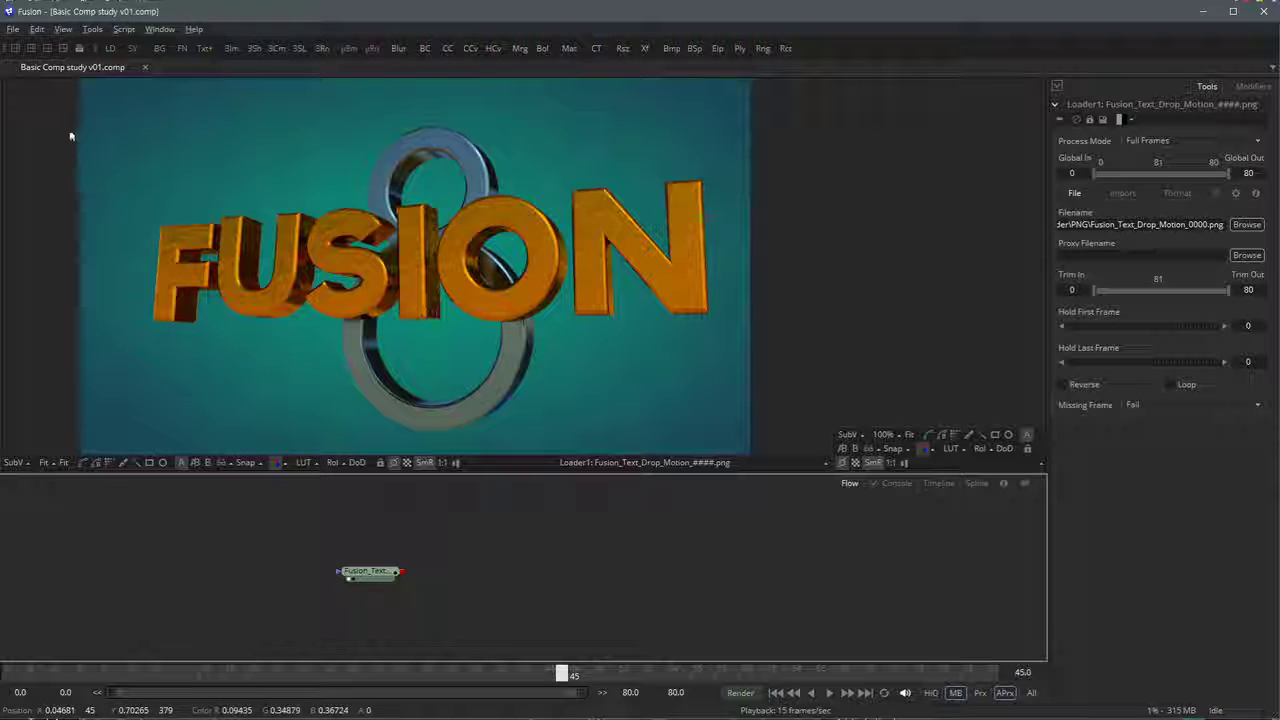
Create a new empty composition and switch back and forth between it and Basic Comp study v01.comp
click(14, 30)
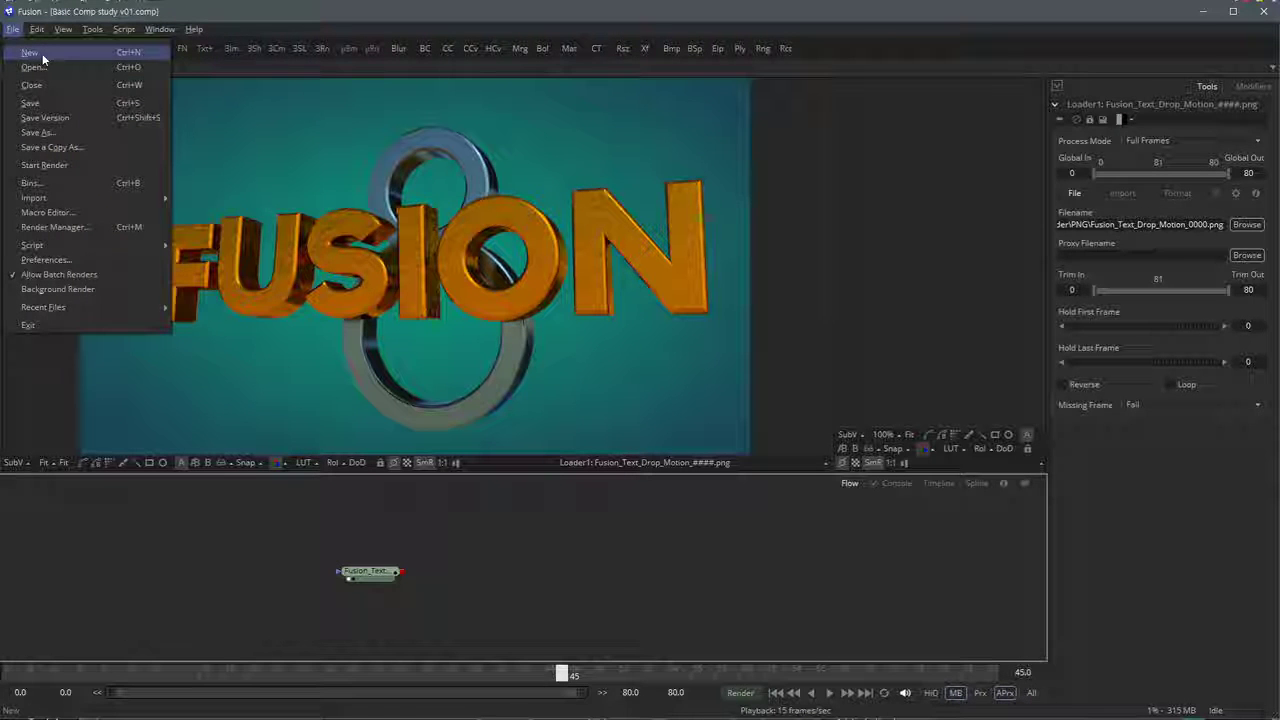
click(42, 57)
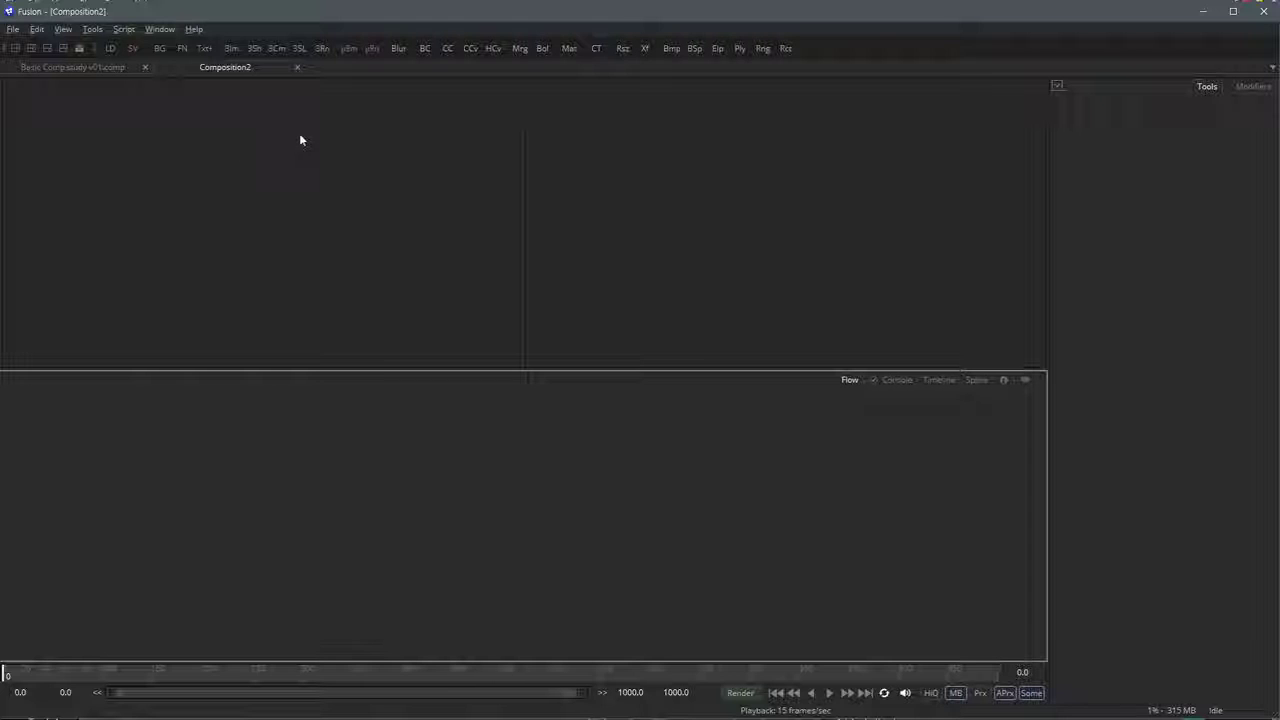
click(67, 67)
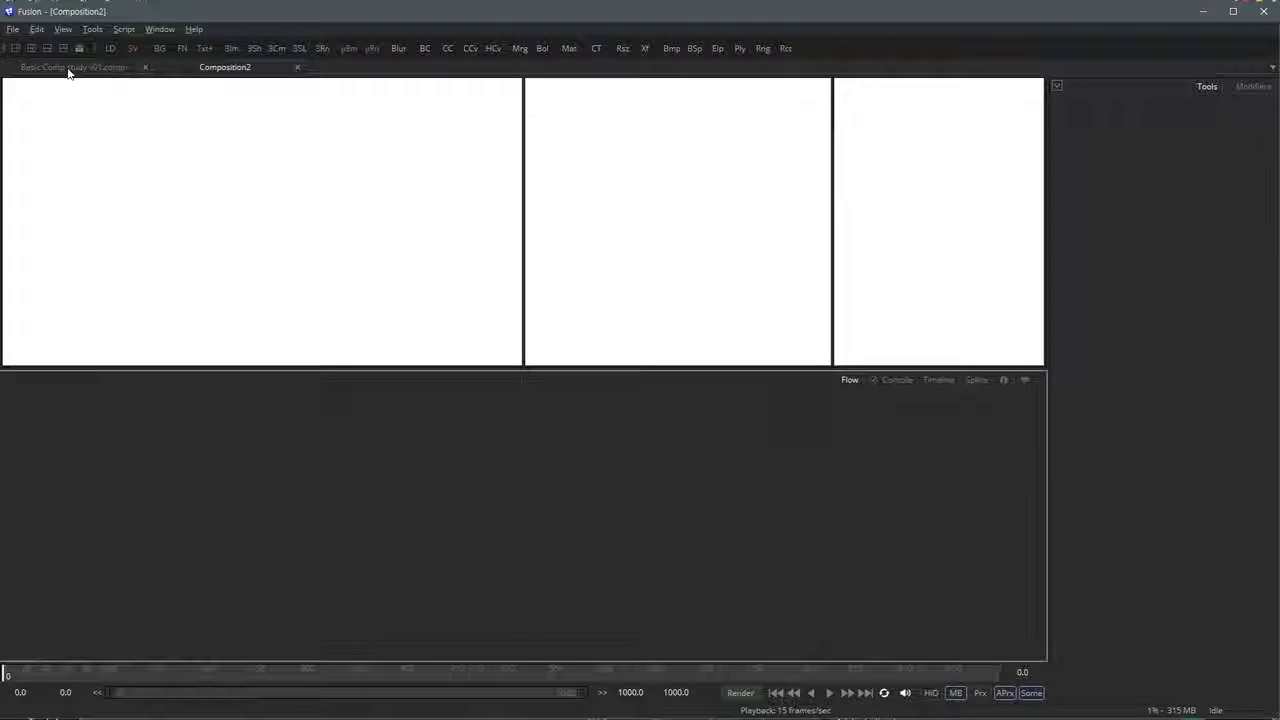
click(186, 71)
click(112, 67)
click(188, 70)
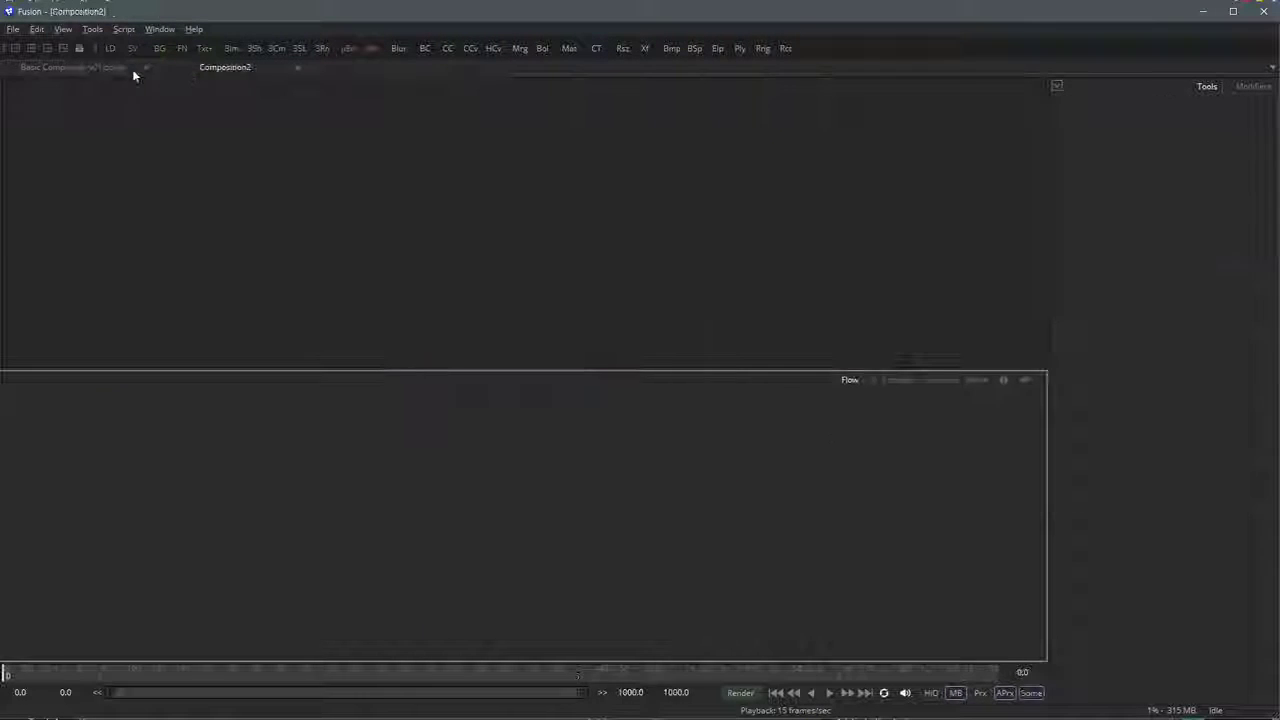
click(132, 69)
click(195, 72)
click(116, 70)
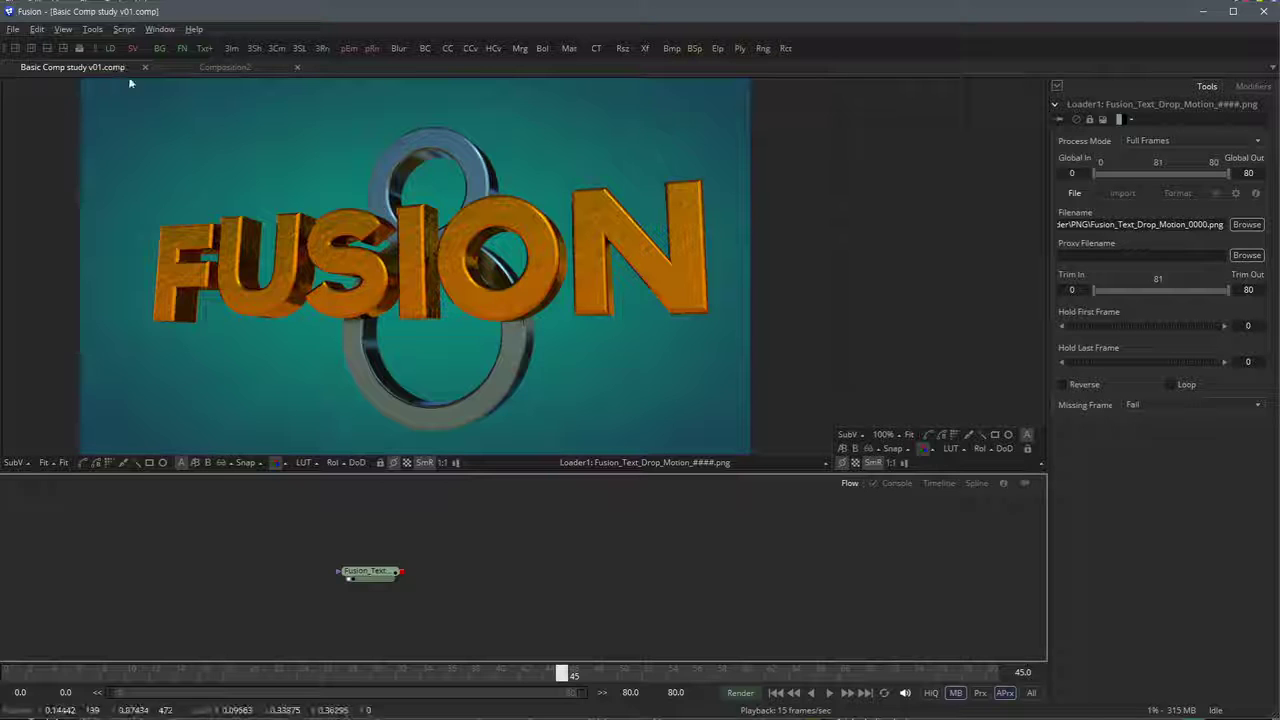
Close Basic Comp study v01.comp and reopen it from the Fusion_Comp folder
click(145, 67)
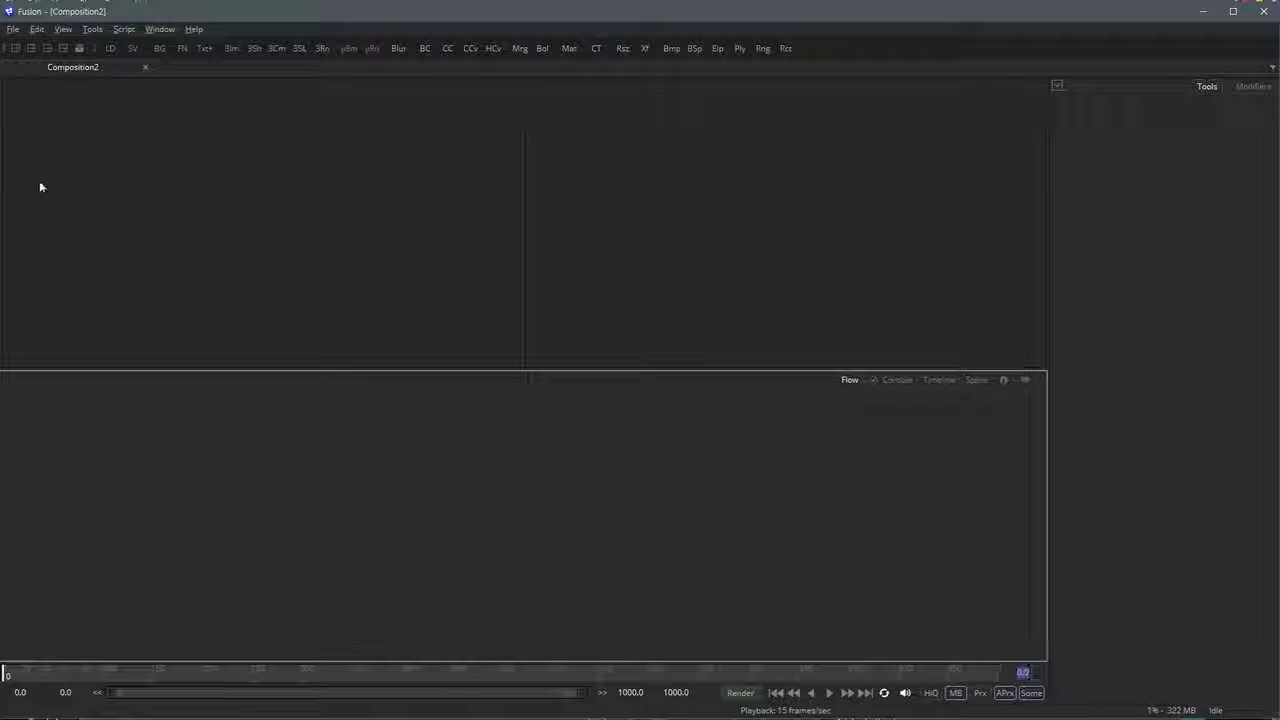
click(13, 29)
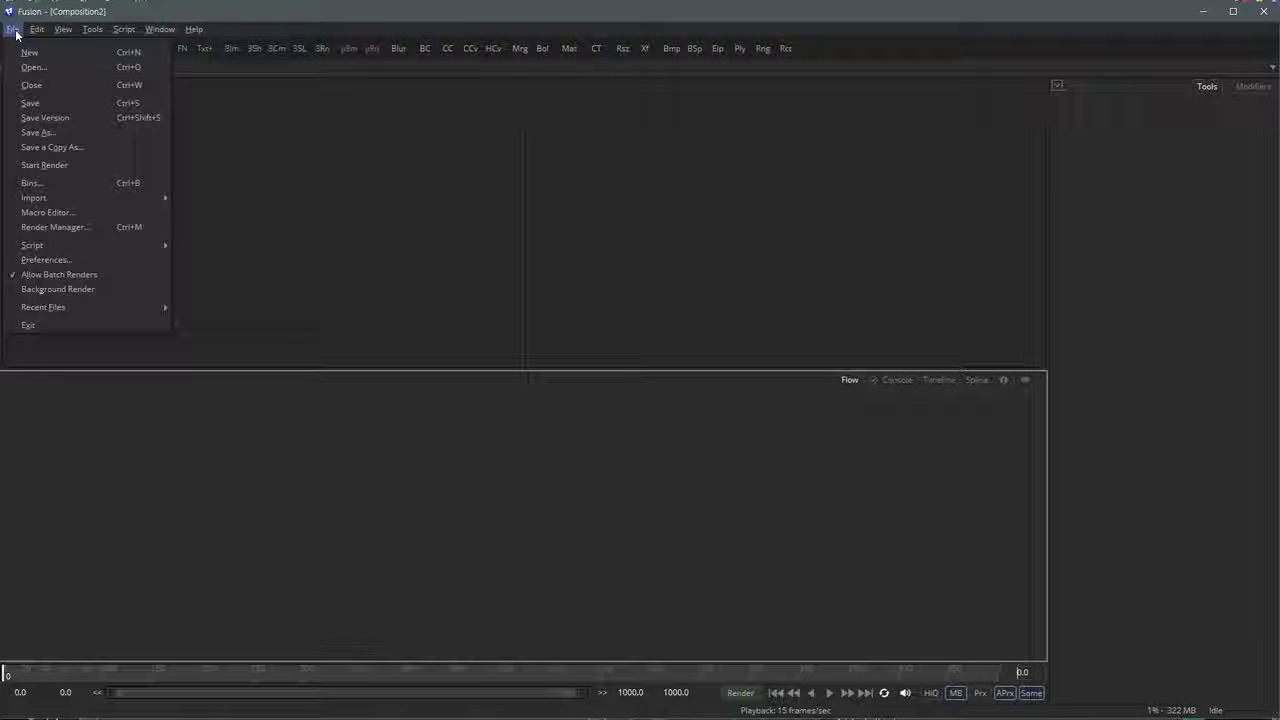
click(41, 69)
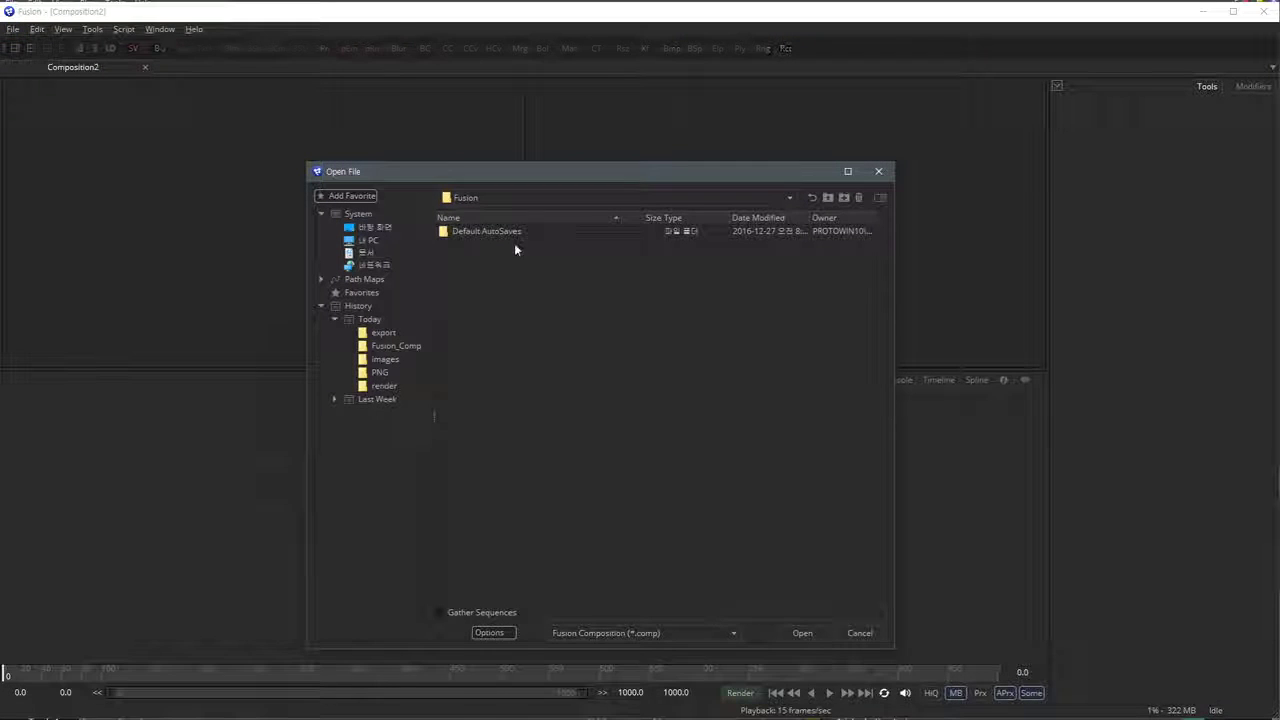
click(399, 345)
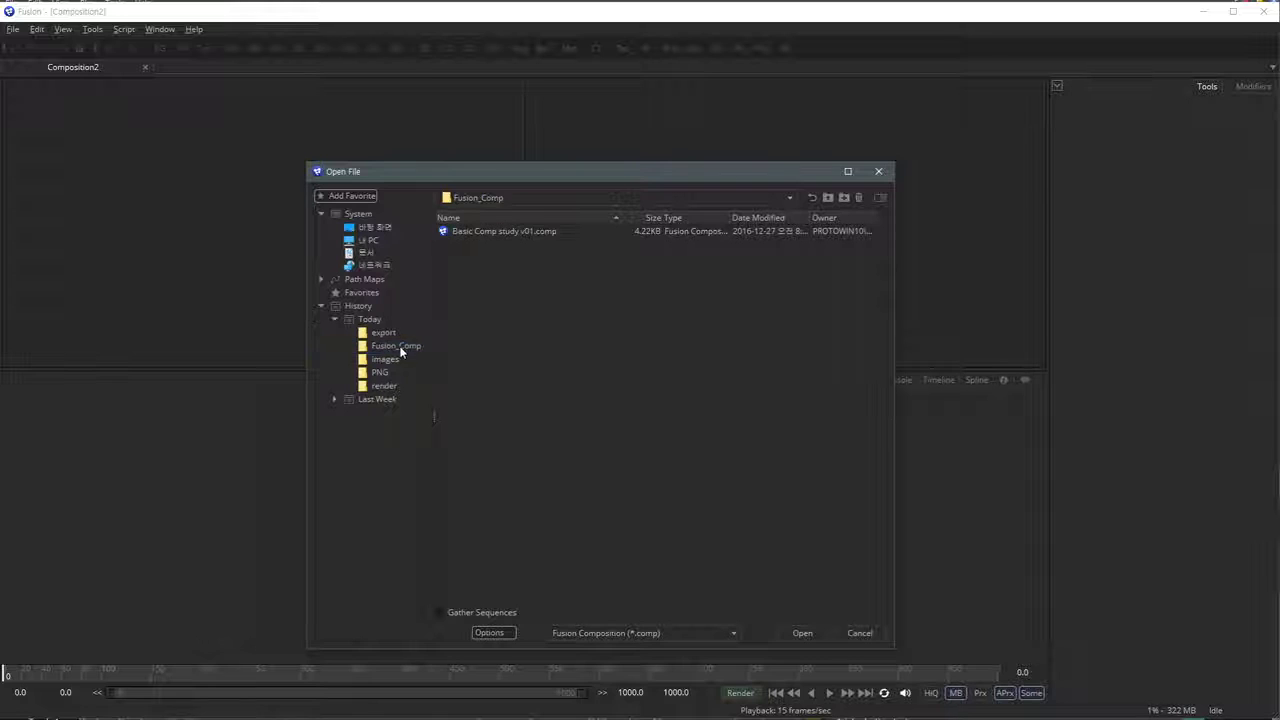
click(514, 232)
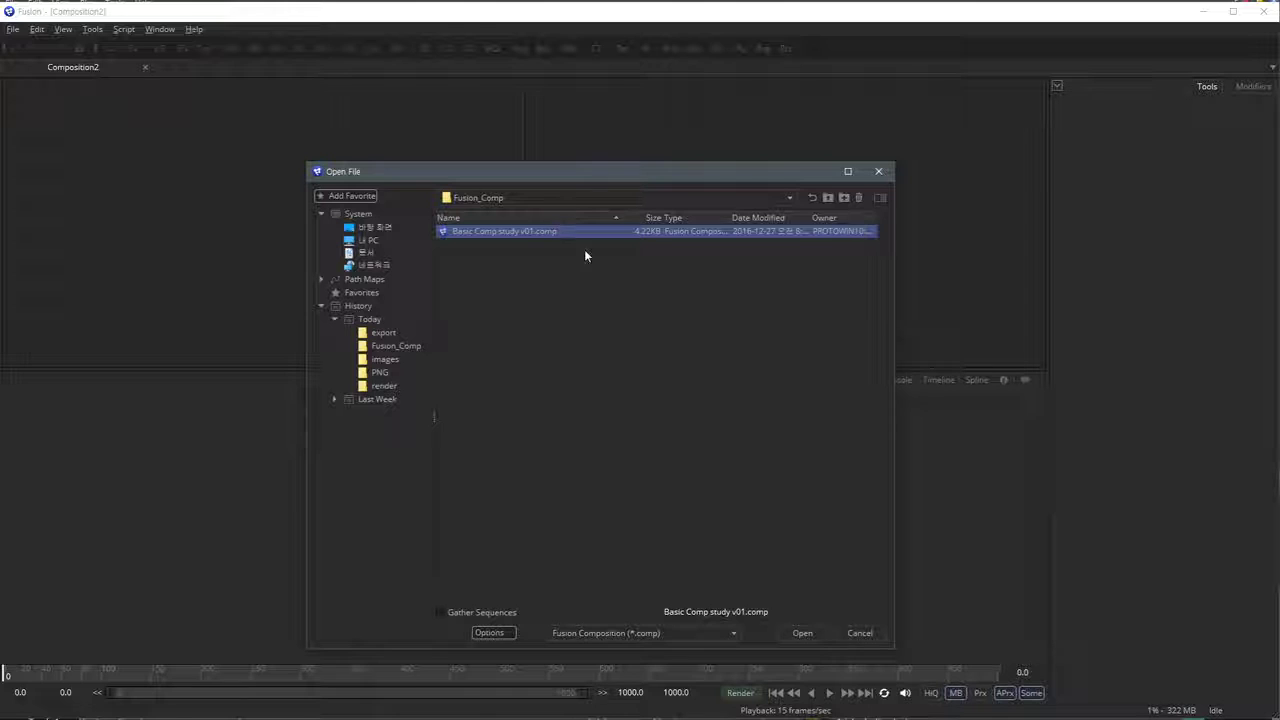
click(804, 634)
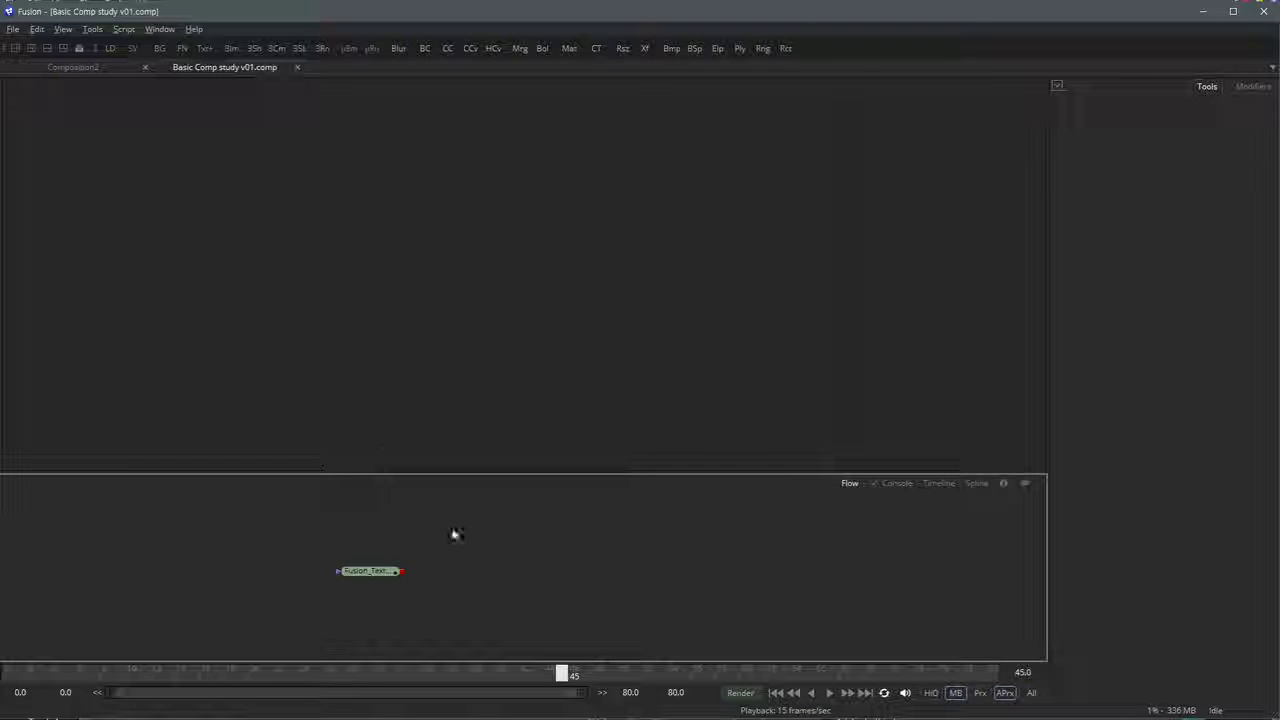
Show the loader node's image in the left viewer and scrub the timeline to frame 25
mouse_move(370, 576)
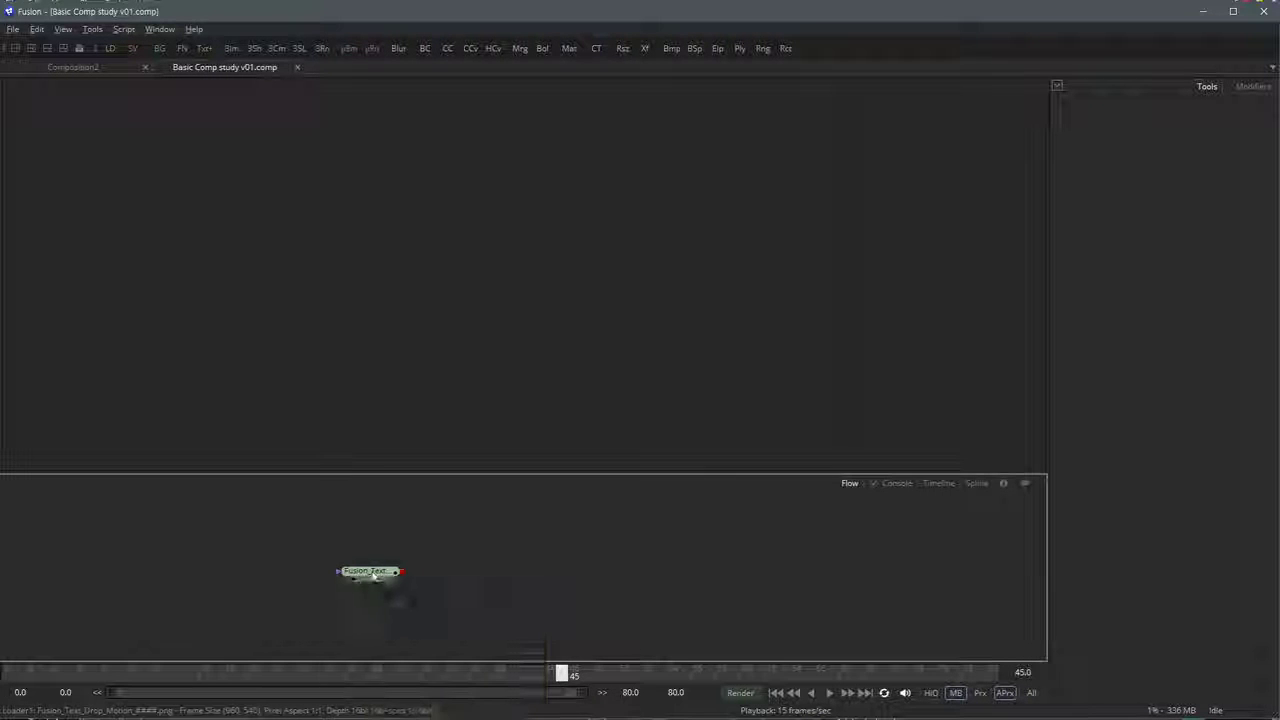
key(1)
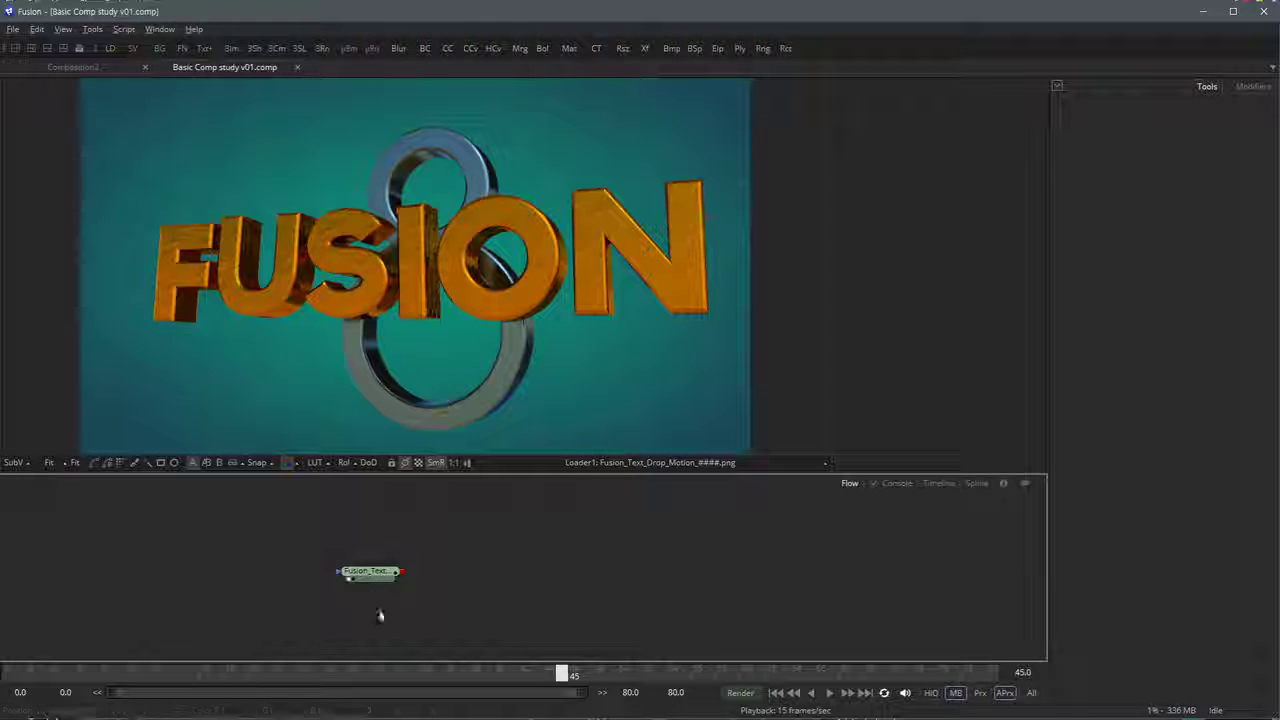
click(291, 674)
mouse_move(379, 676)
mouse_down()
mouse_move(525, 676)
mouse_move(381, 678)
mouse_up()
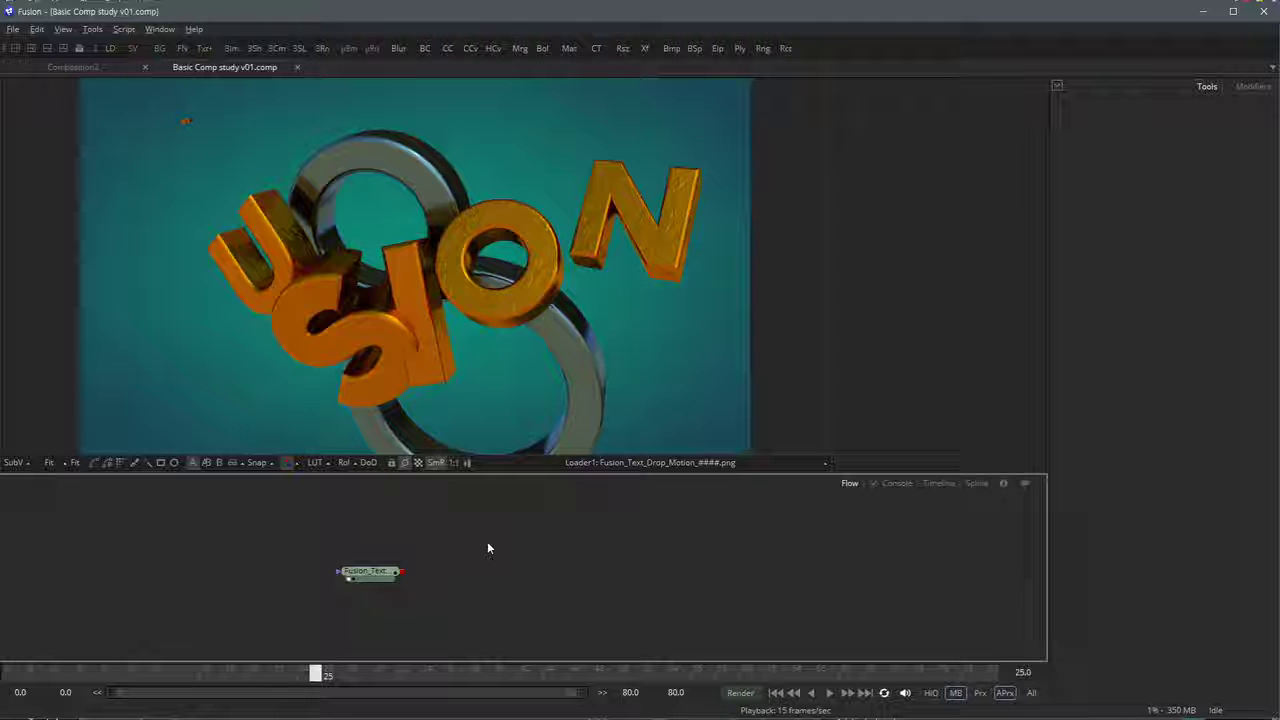